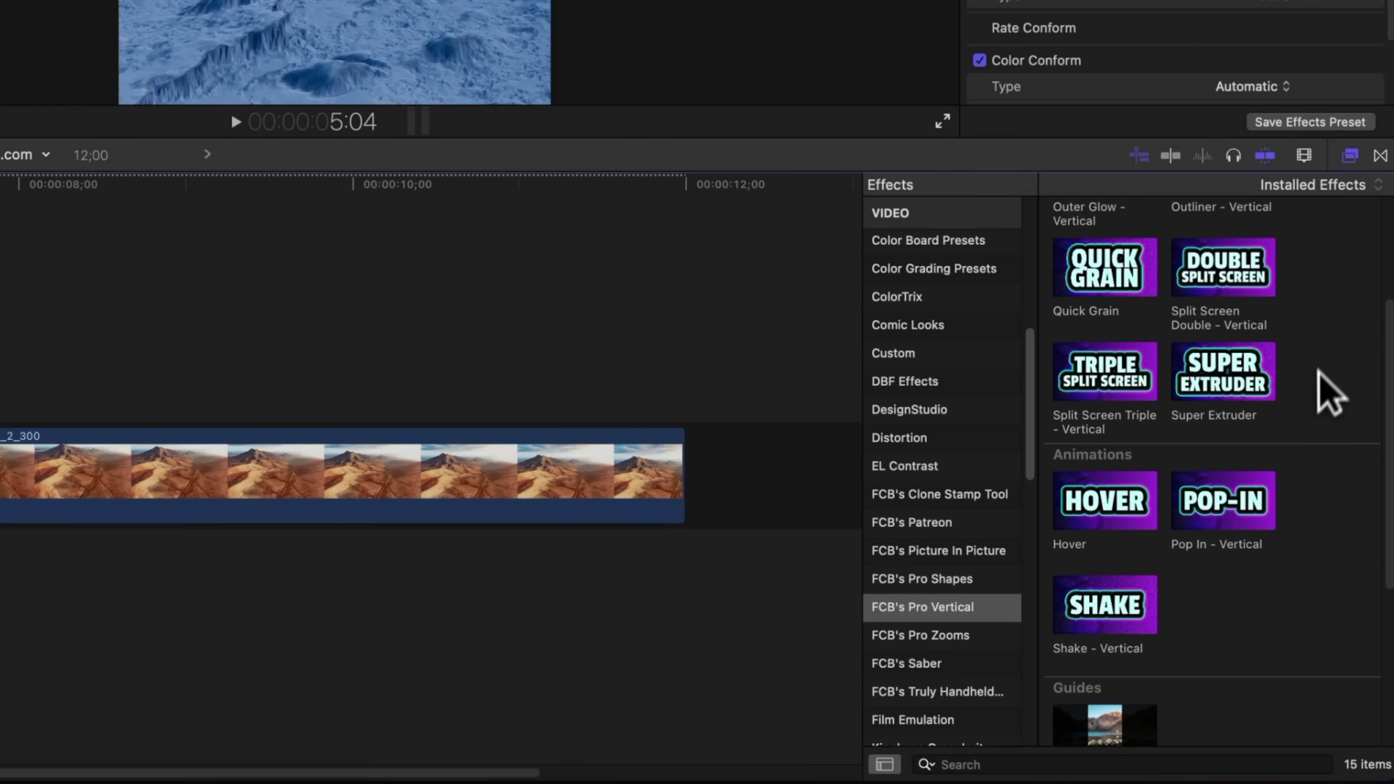
scroll(1331, 394, down, 2)
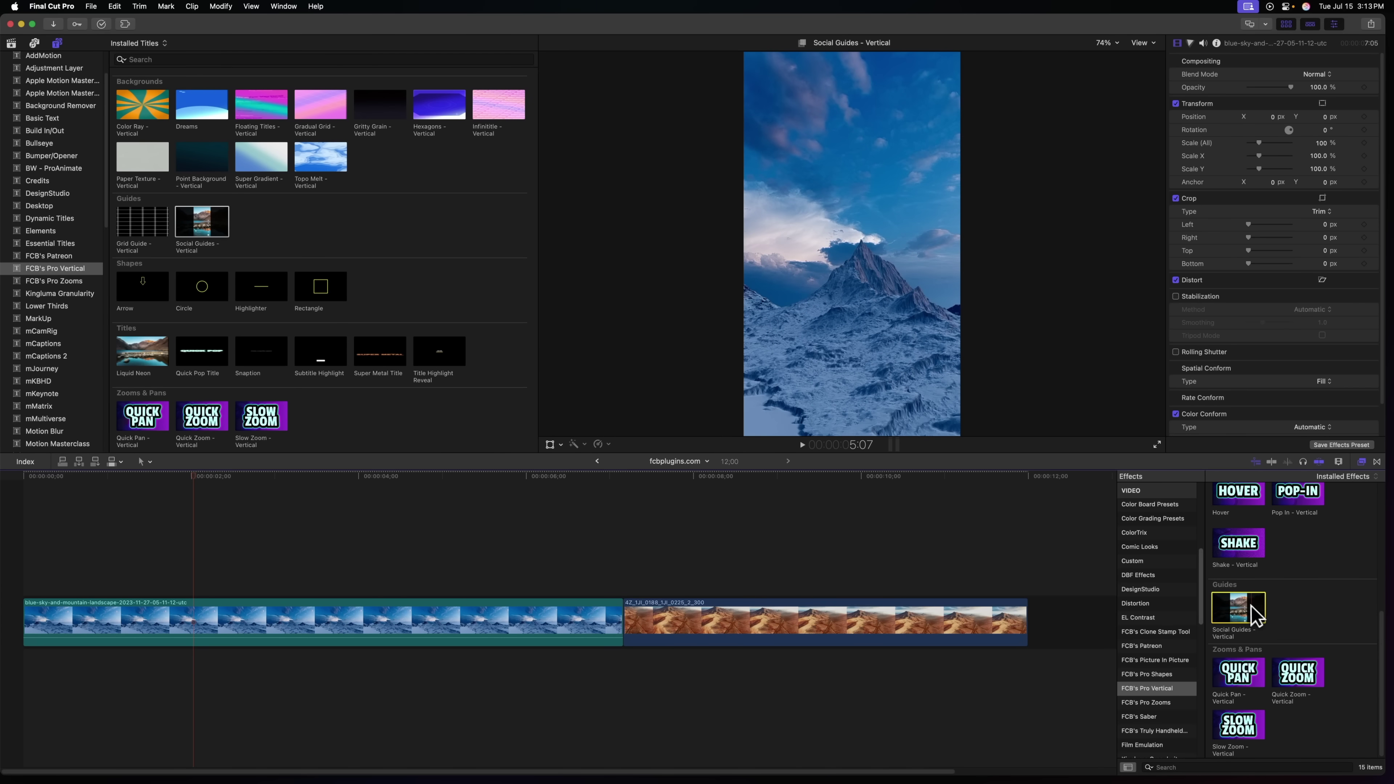
Connect a Social Guides - Vertical overlay above both clips and scrub to preview it
double_click(1256, 615)
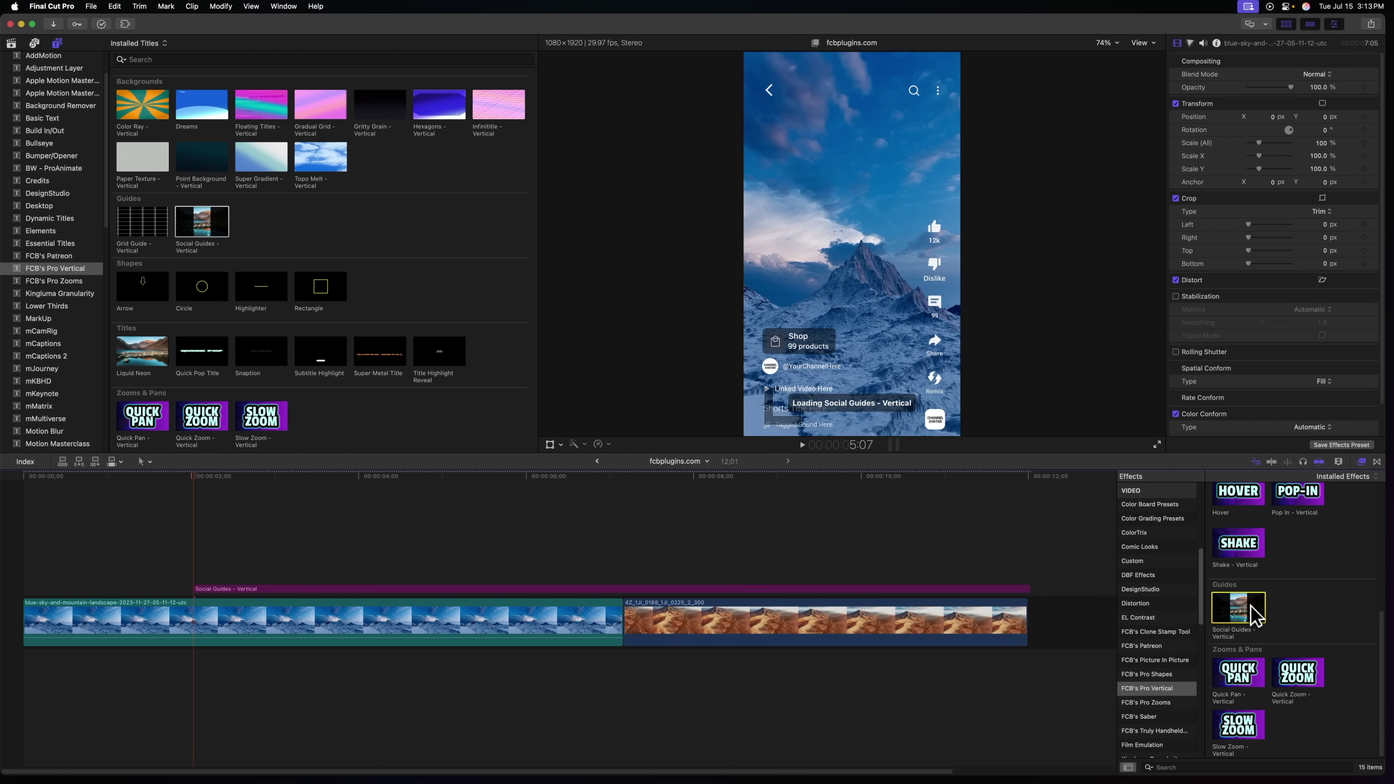
click(240, 591)
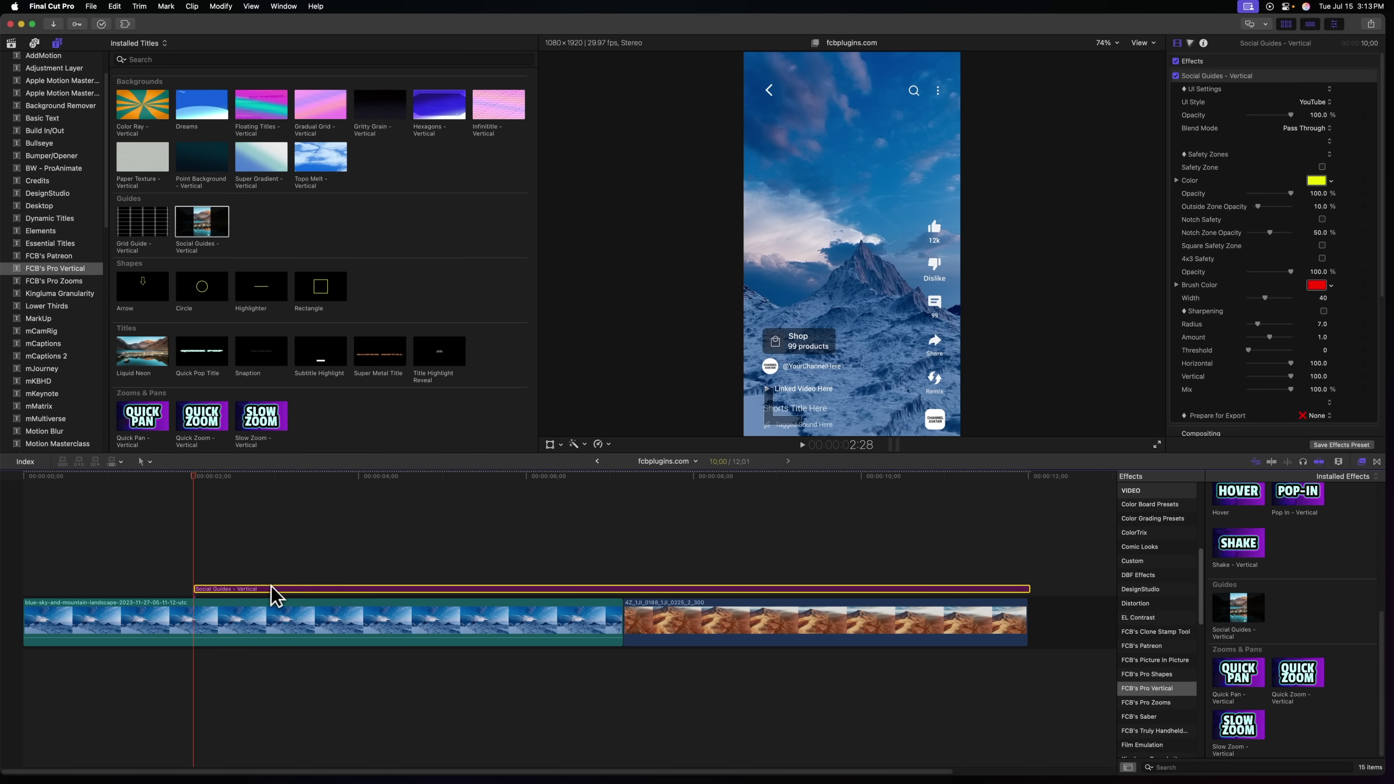
drag(246, 476, 334, 476)
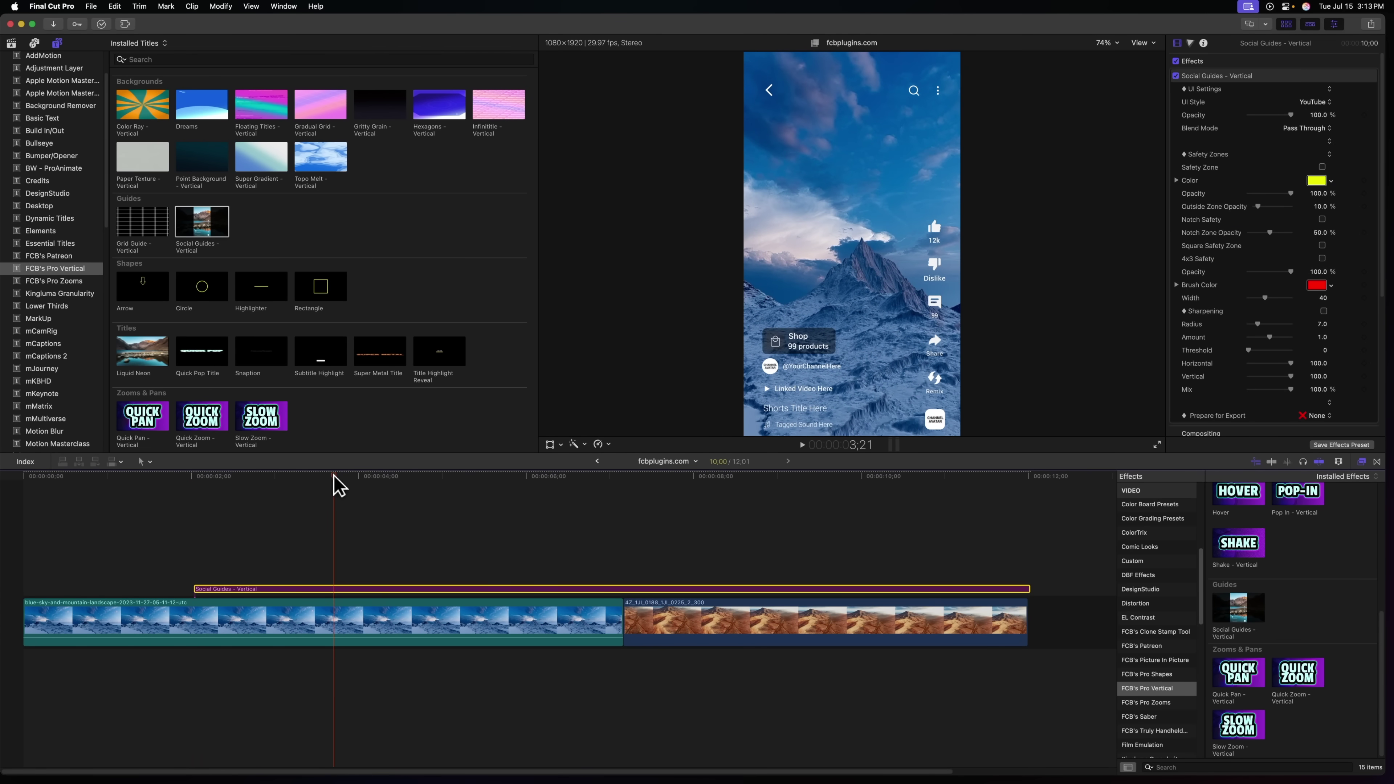
click(222, 504)
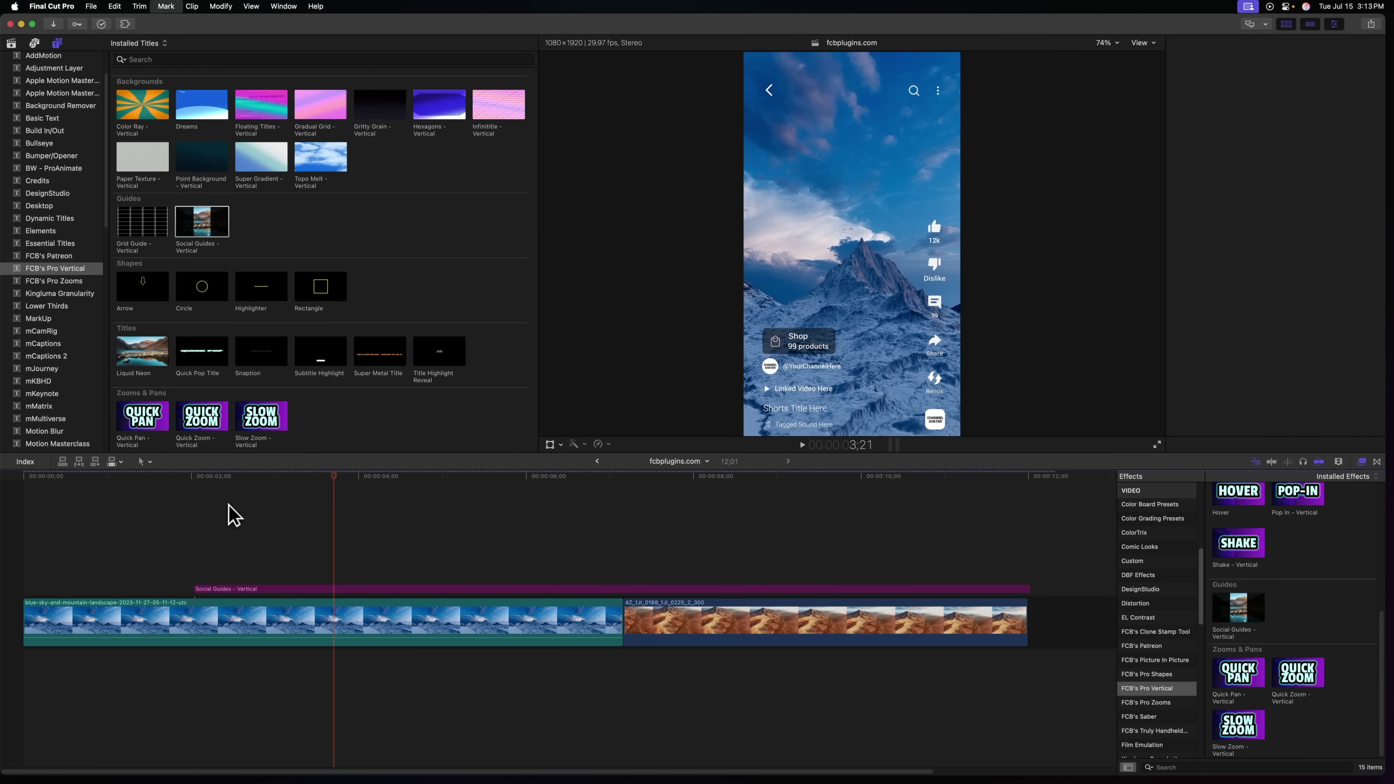
click(224, 475)
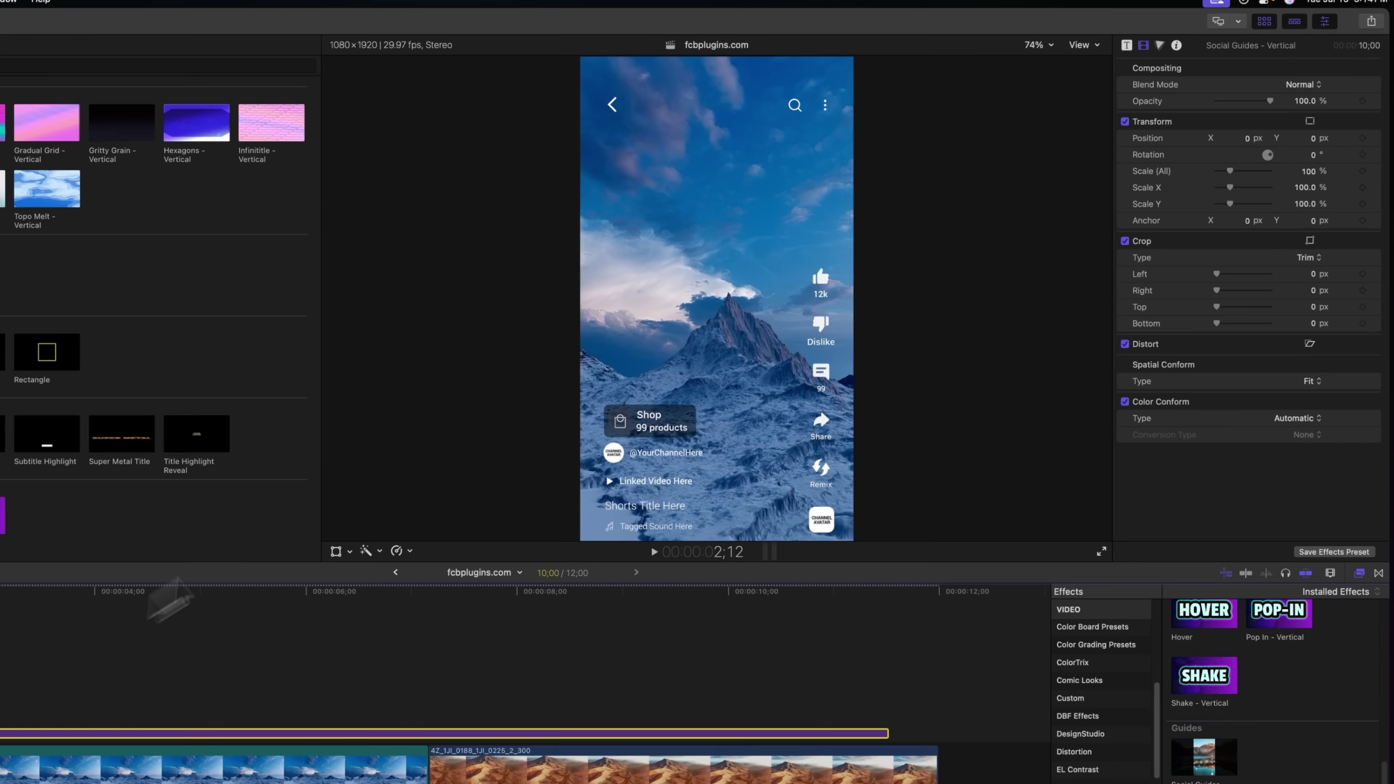
In the overlay's Title parameters, try Notch Safety, then turn on 4x3 Safety
click(1127, 45)
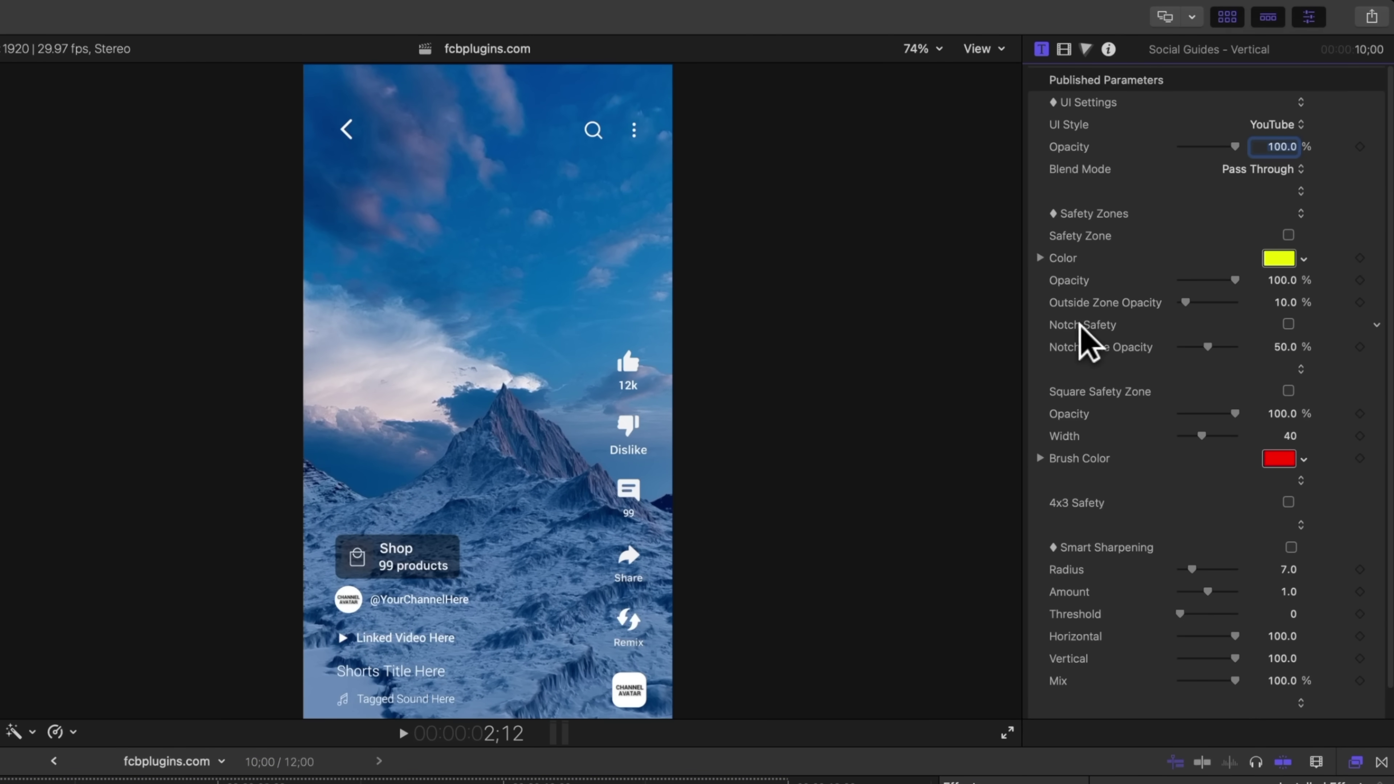
click(1287, 324)
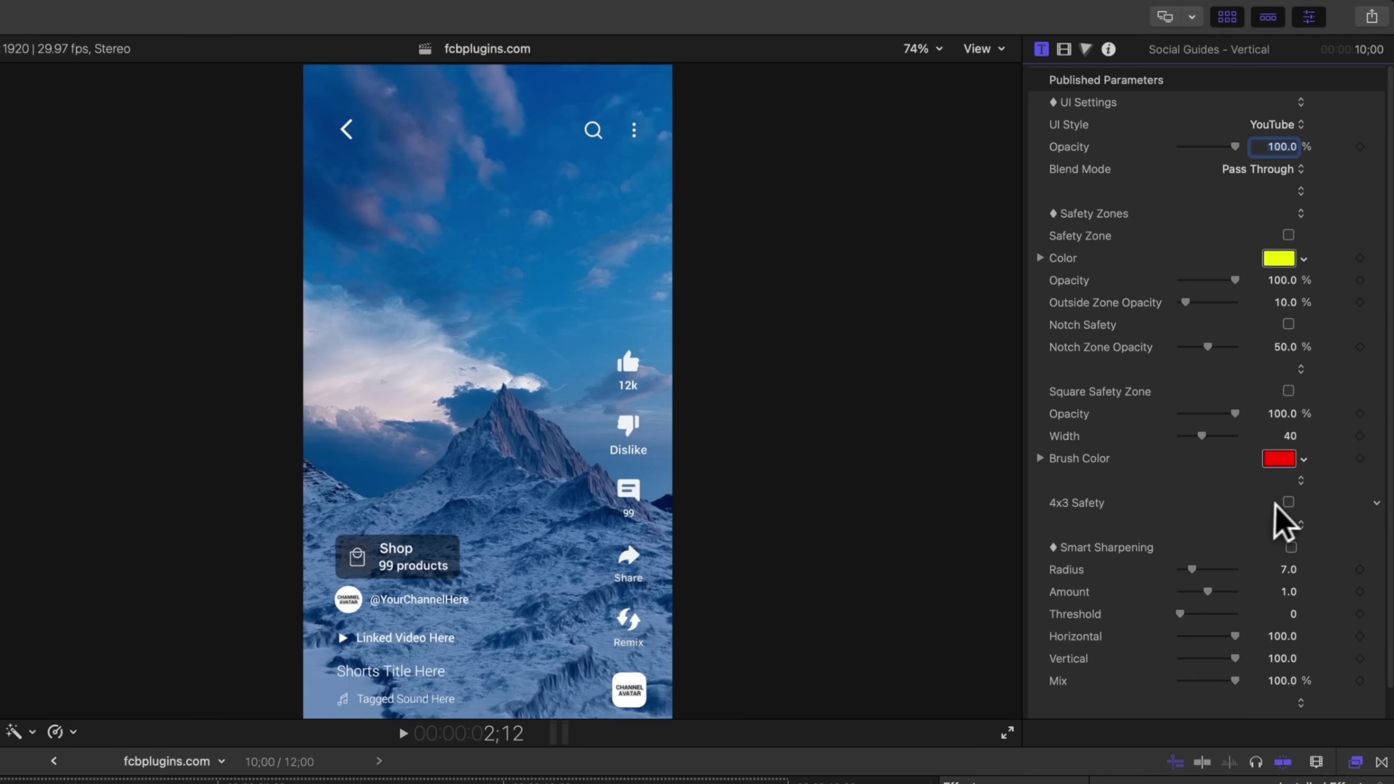
click(1289, 502)
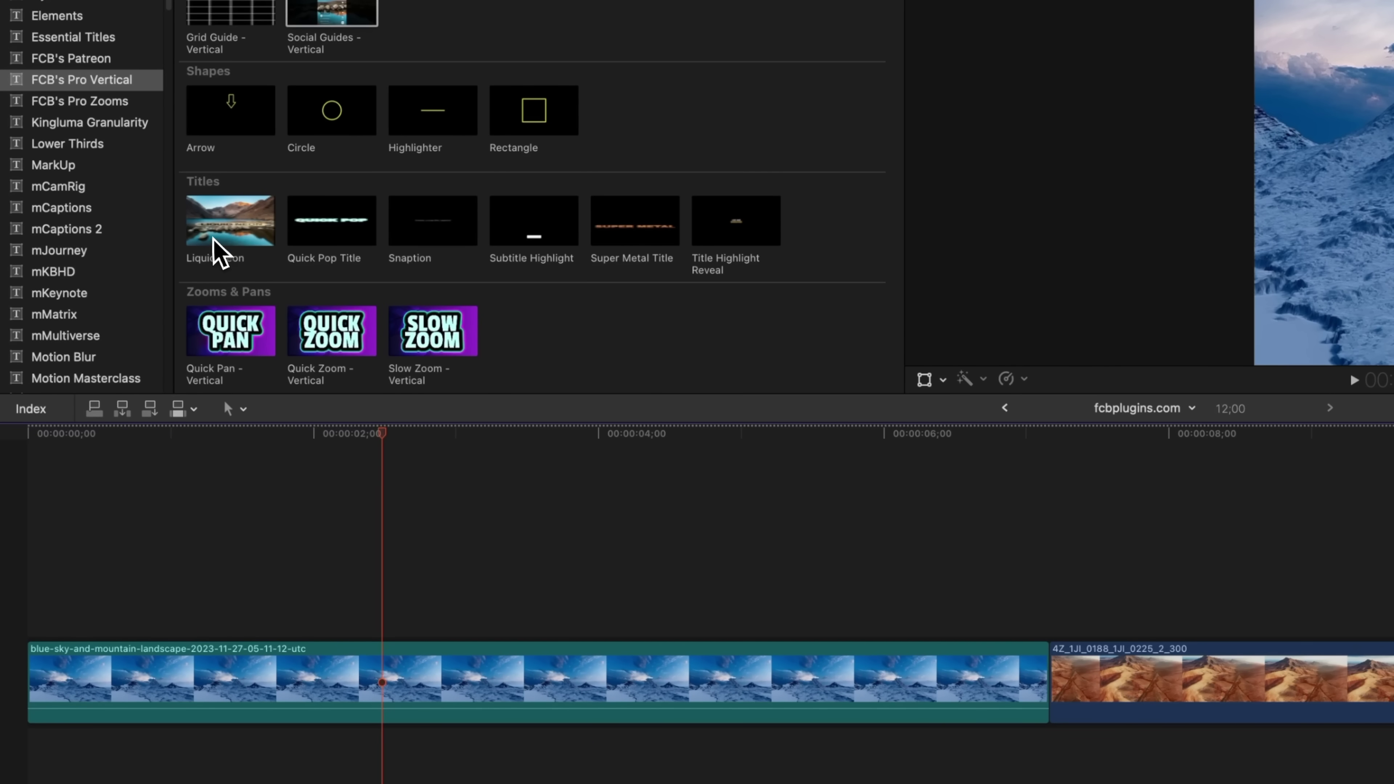
double_click(213, 238)
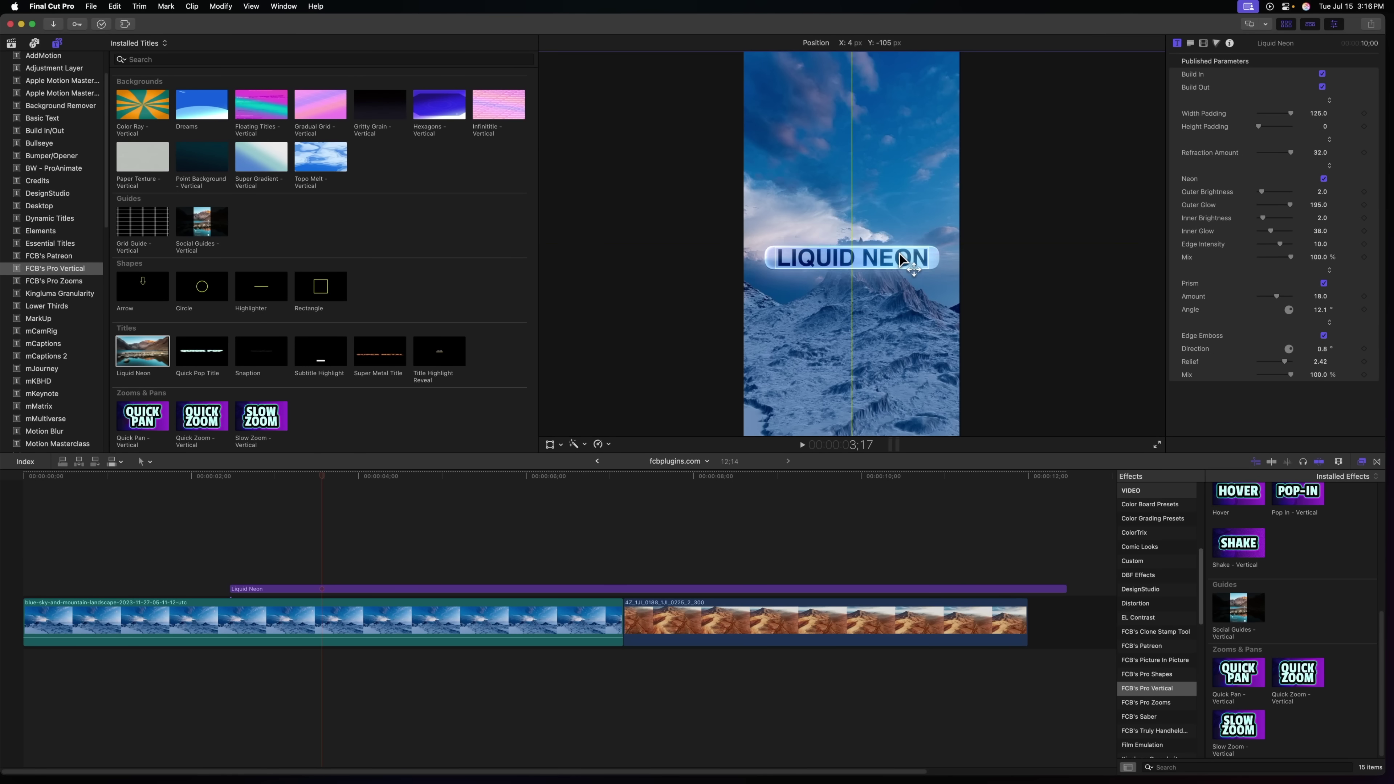
key(super+z)
mouse_move(901, 258)
mouse_down()
mouse_move(899, 226)
mouse_move(891, 250)
mouse_up()
key(super+z)
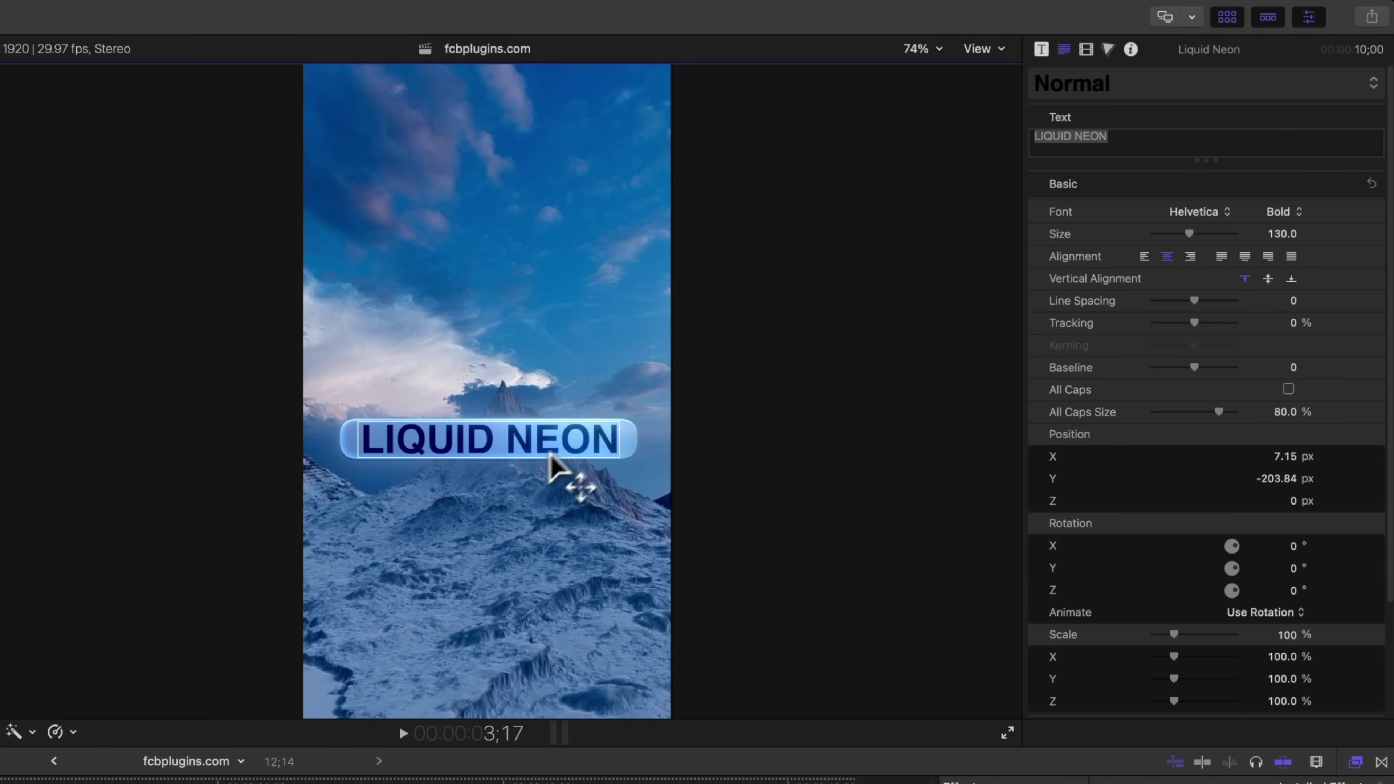
text(S)
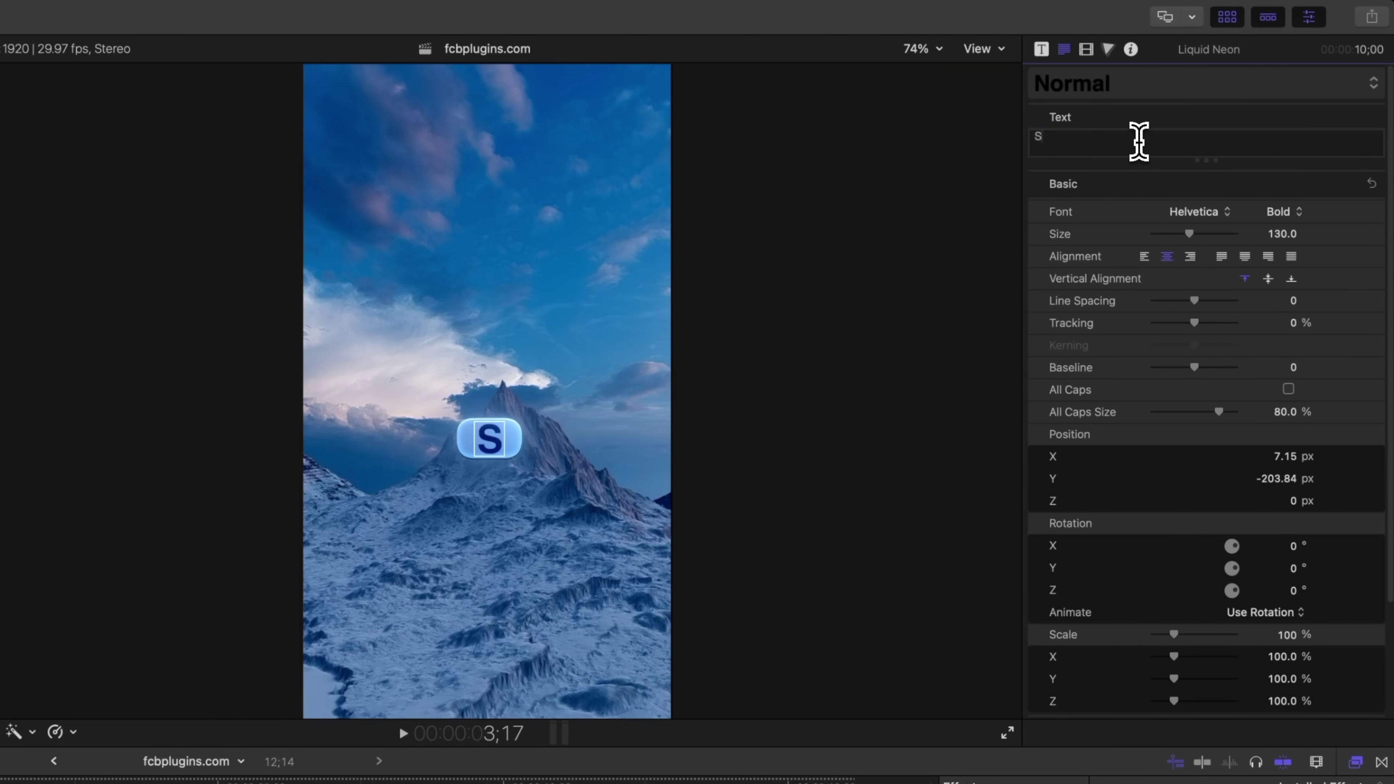
text(UBSCRIBE!)
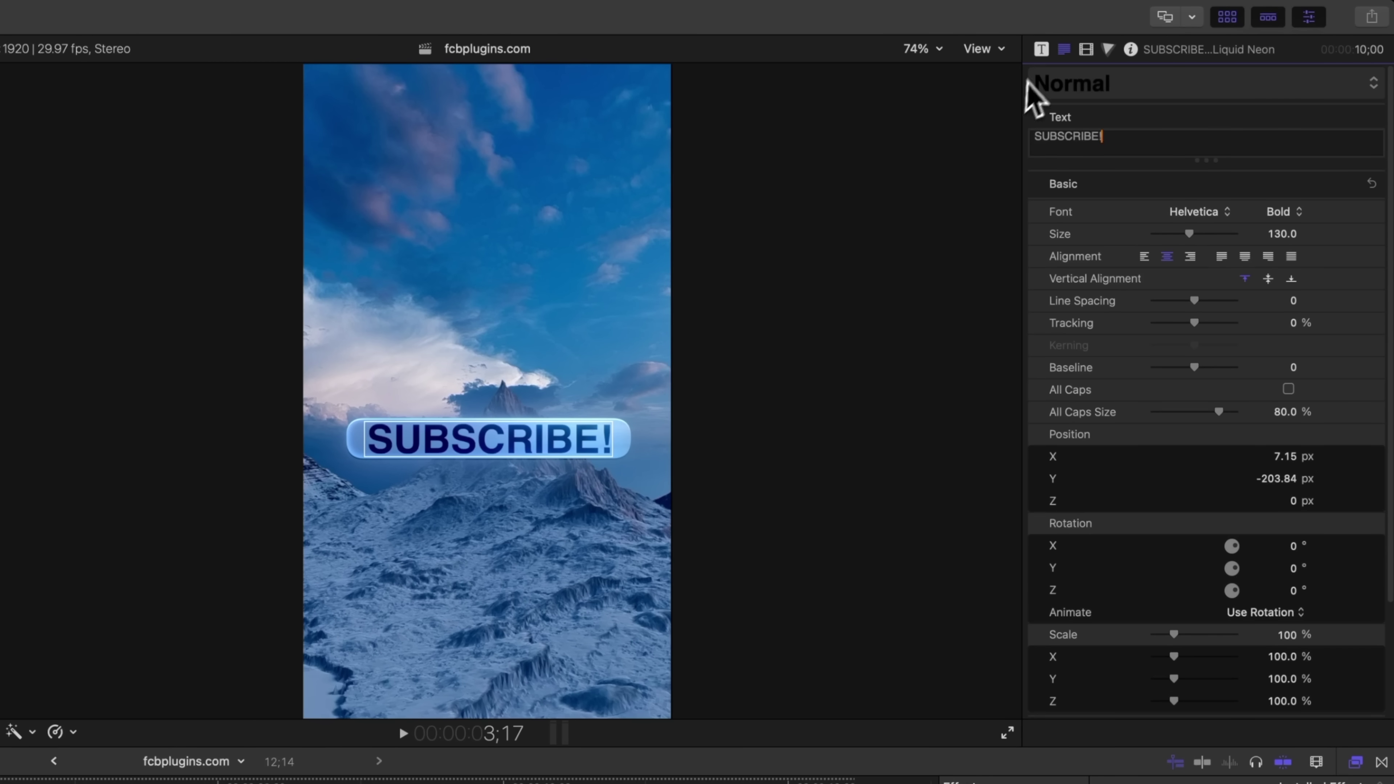
click(1040, 51)
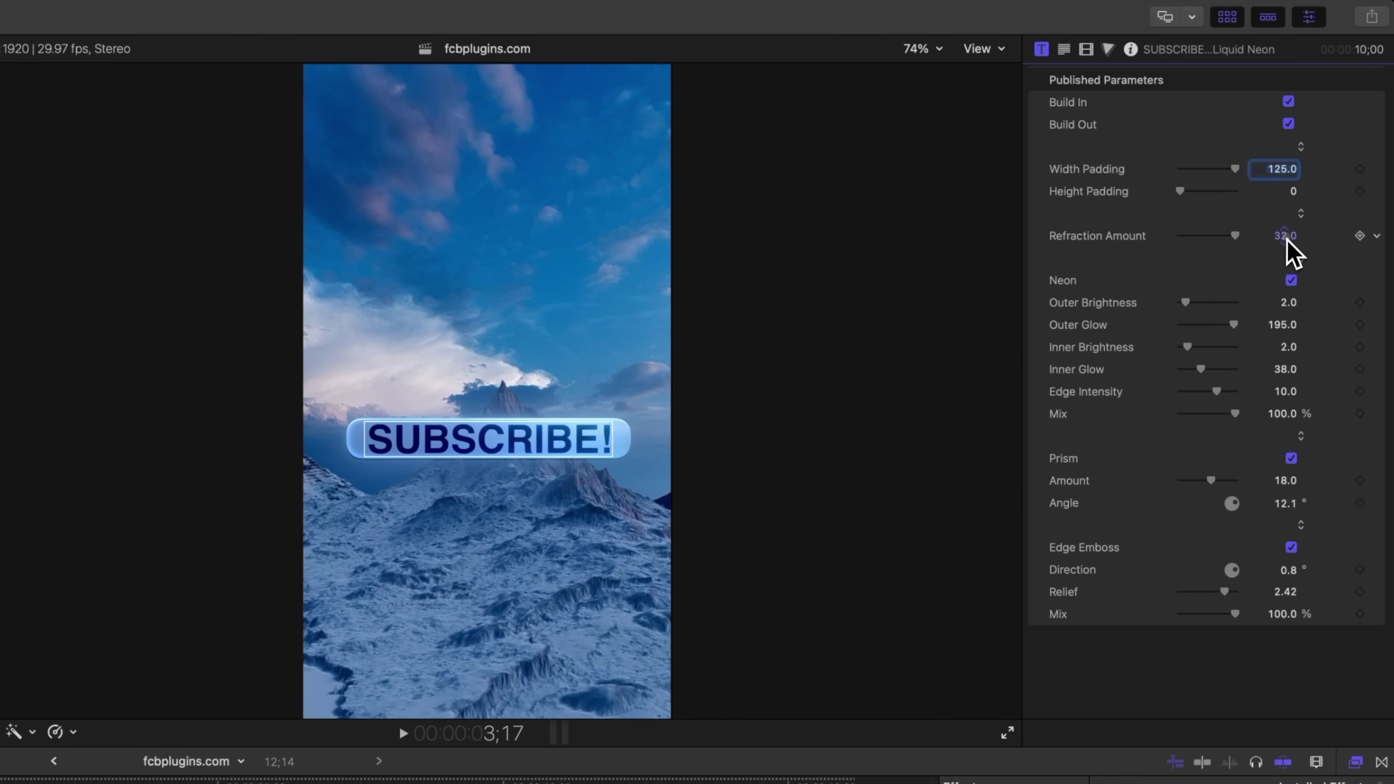
drag(1204, 301, 1282, 291)
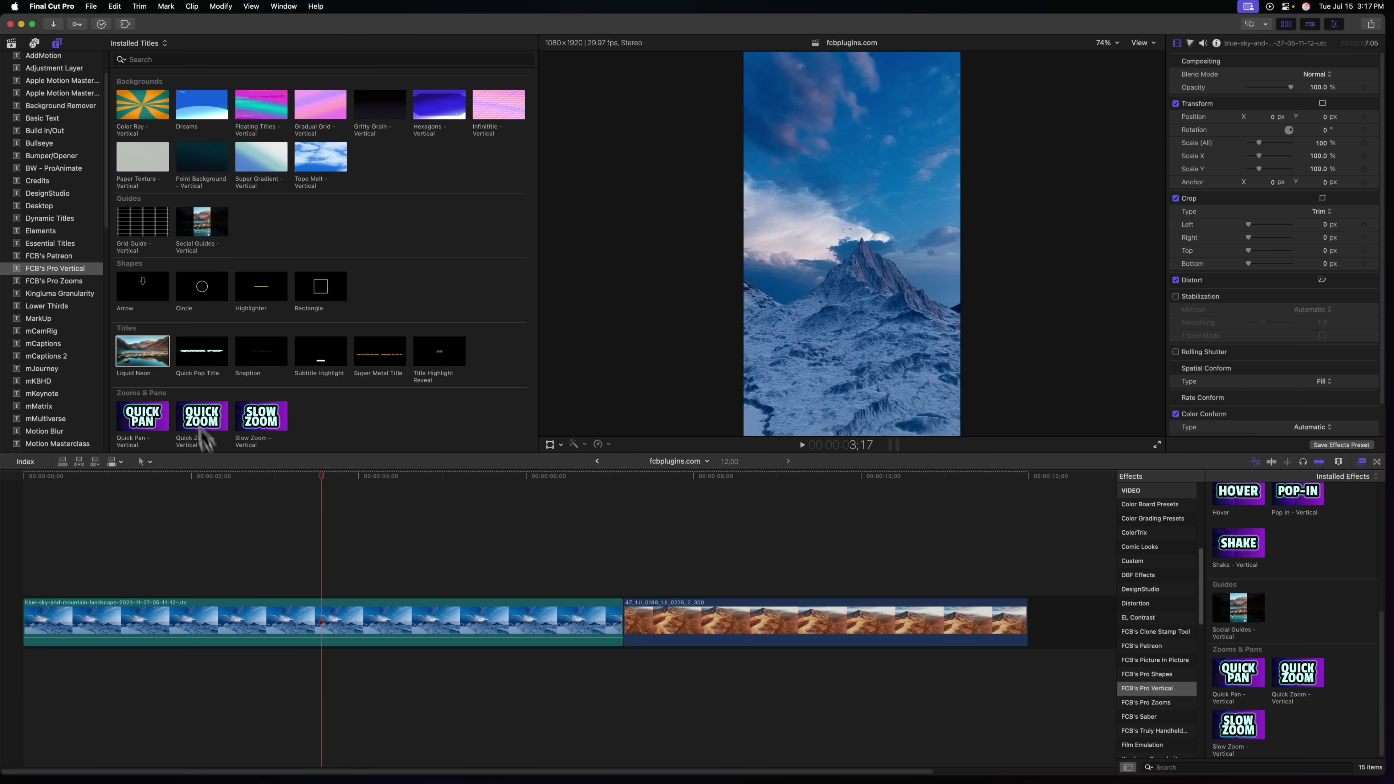
click(197, 357)
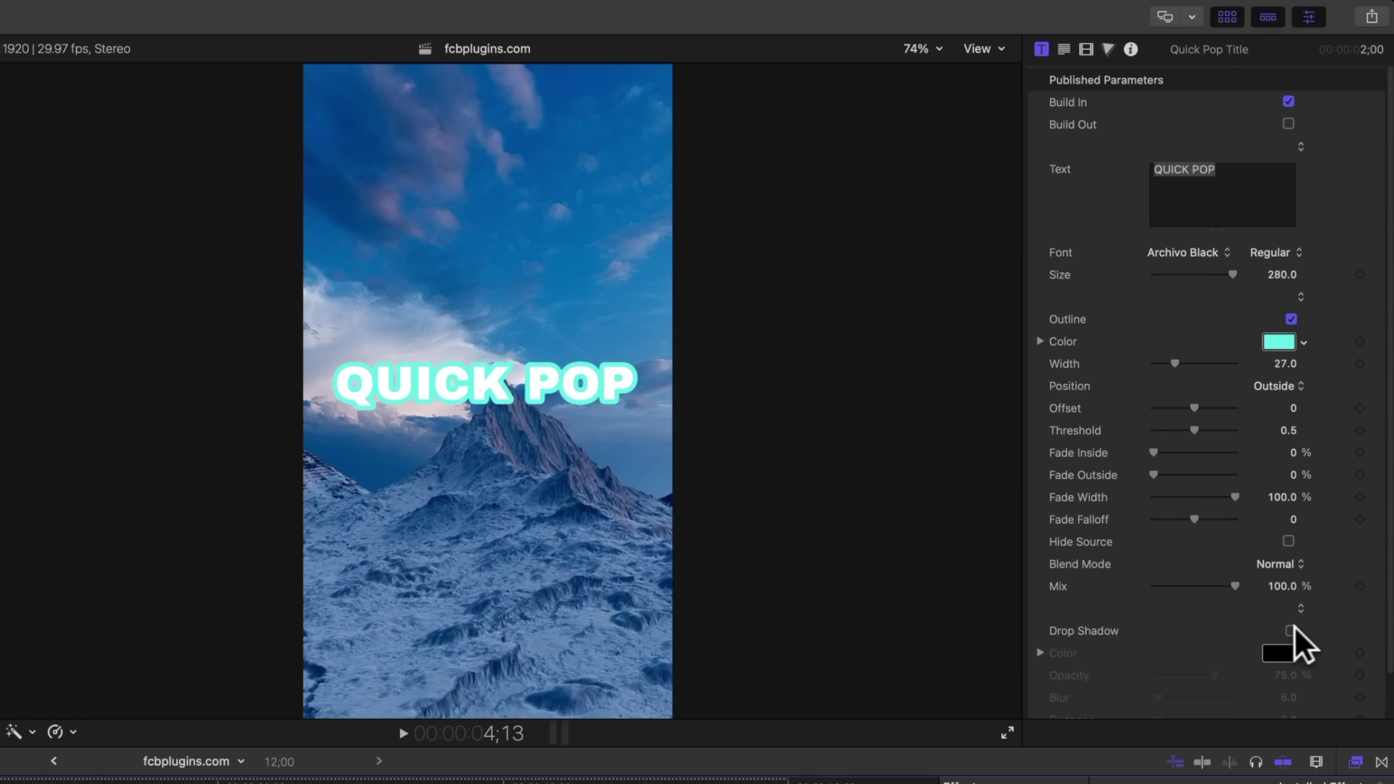
click(1289, 630)
scroll(1284, 627, down, 1)
click(1177, 692)
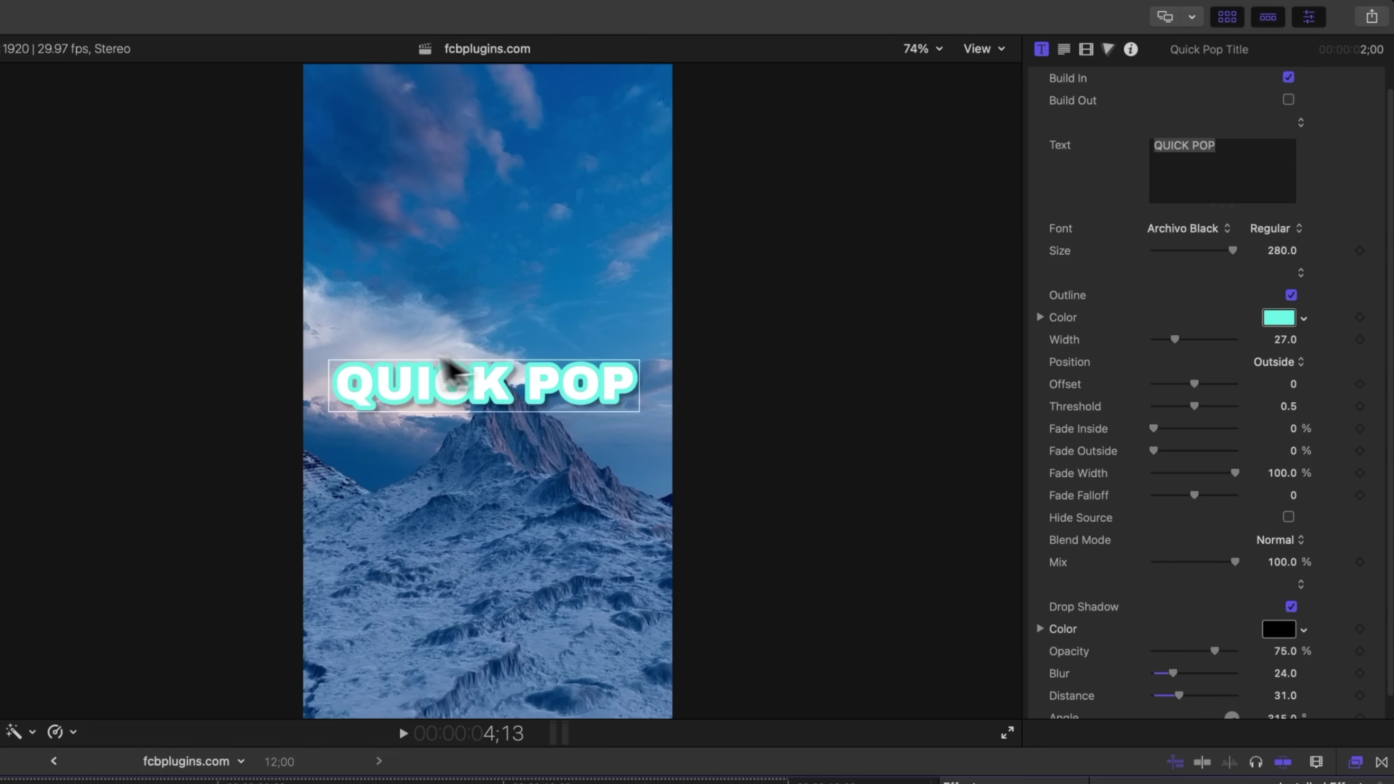
click(1232, 209)
text(SUBSCRIBE!)
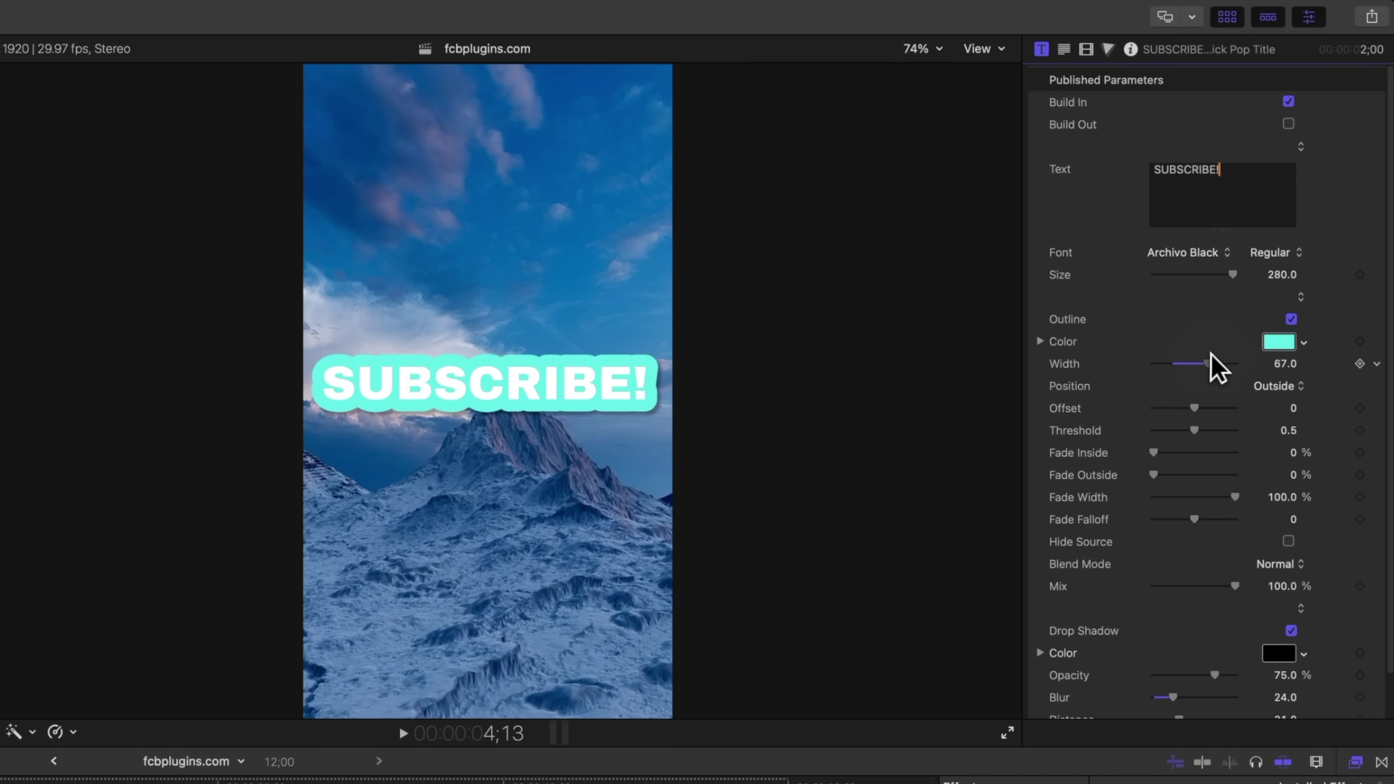
click(1277, 342)
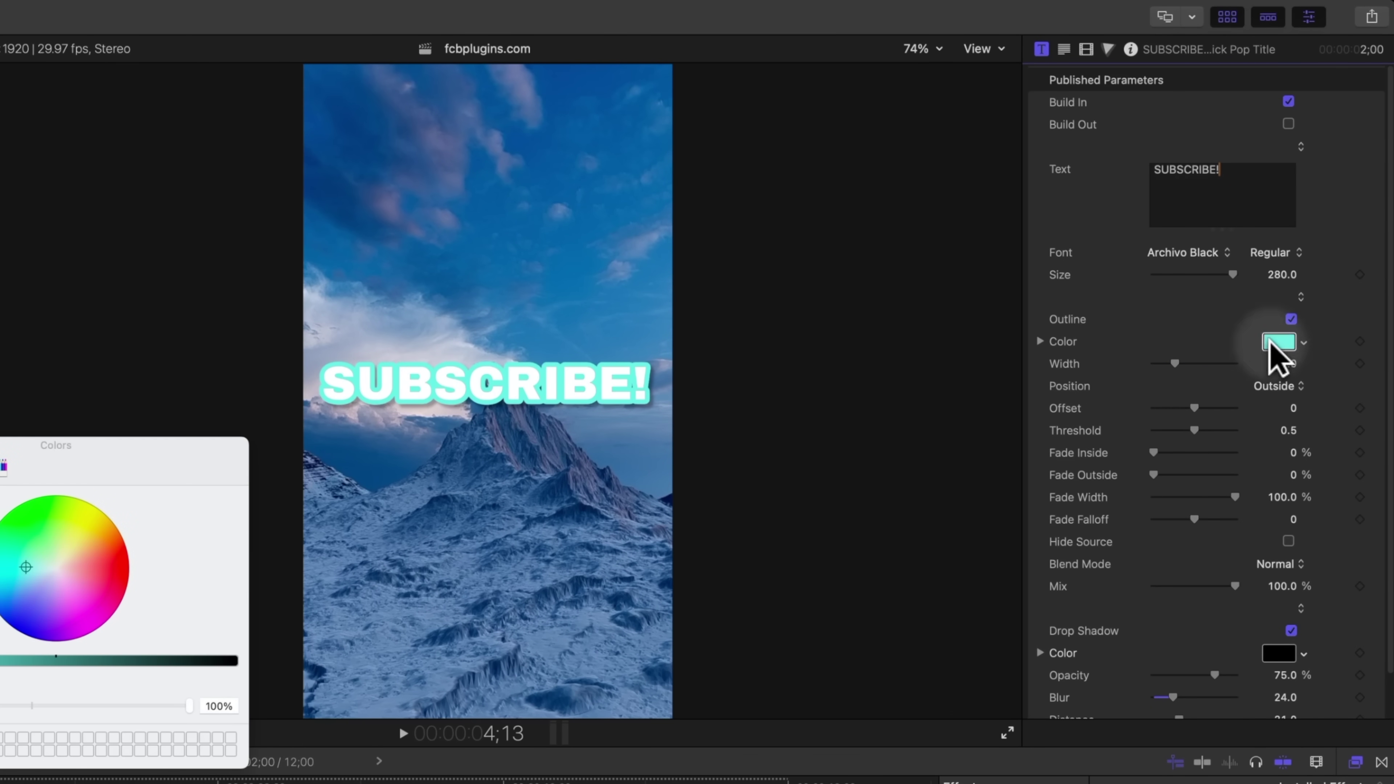
click(127, 569)
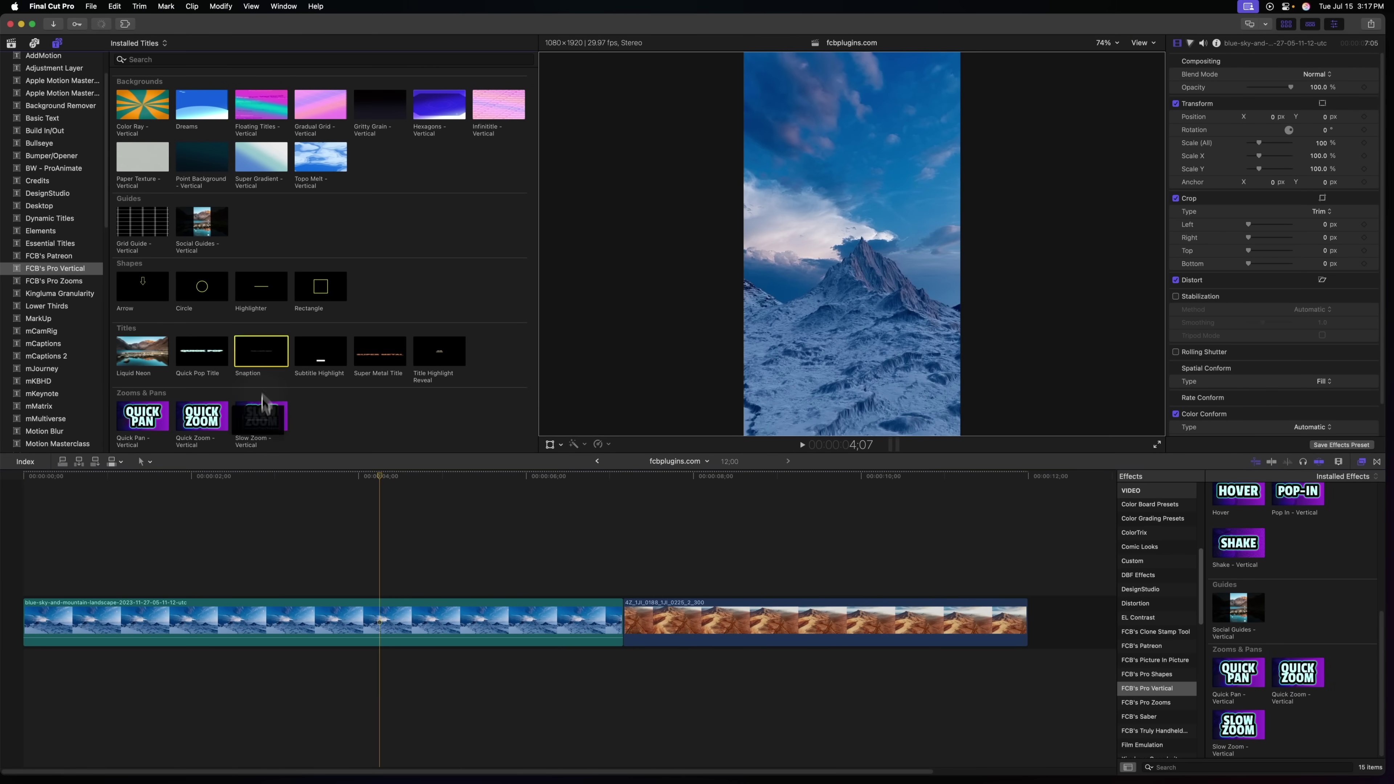
drag(264, 404, 177, 579)
Change the Snaption caption to 'PICK UP PRO VERTICAL TODAY!' and move it higher in frame
click(197, 499)
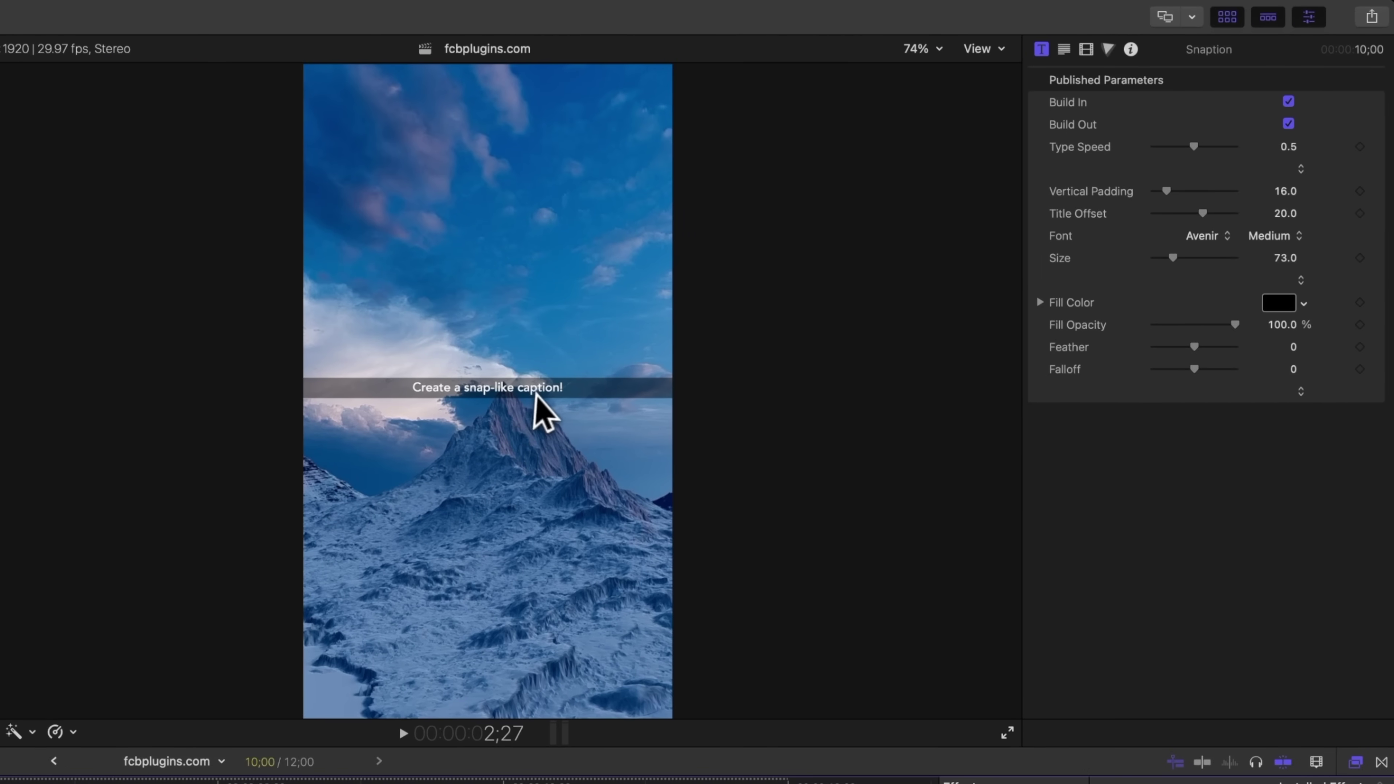
double_click(529, 385)
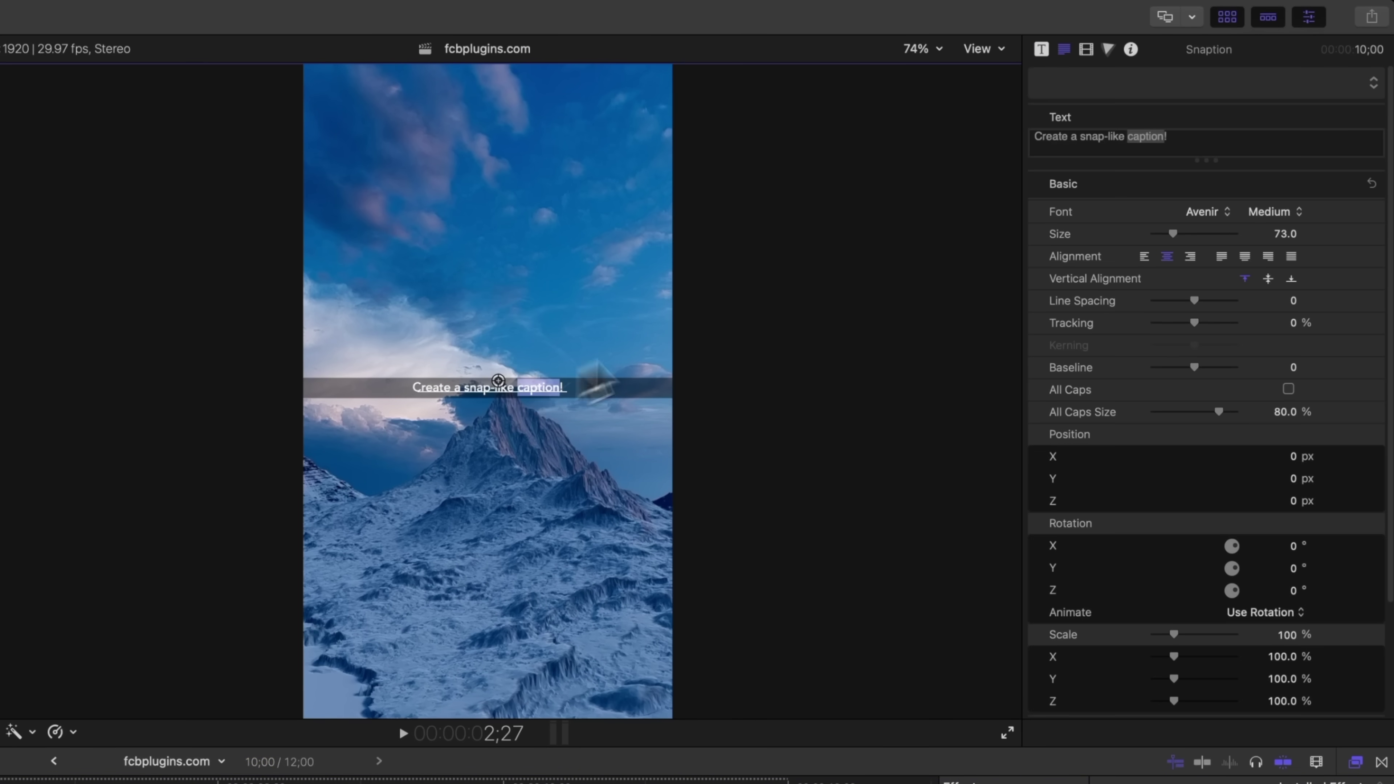
triple_click(1222, 137)
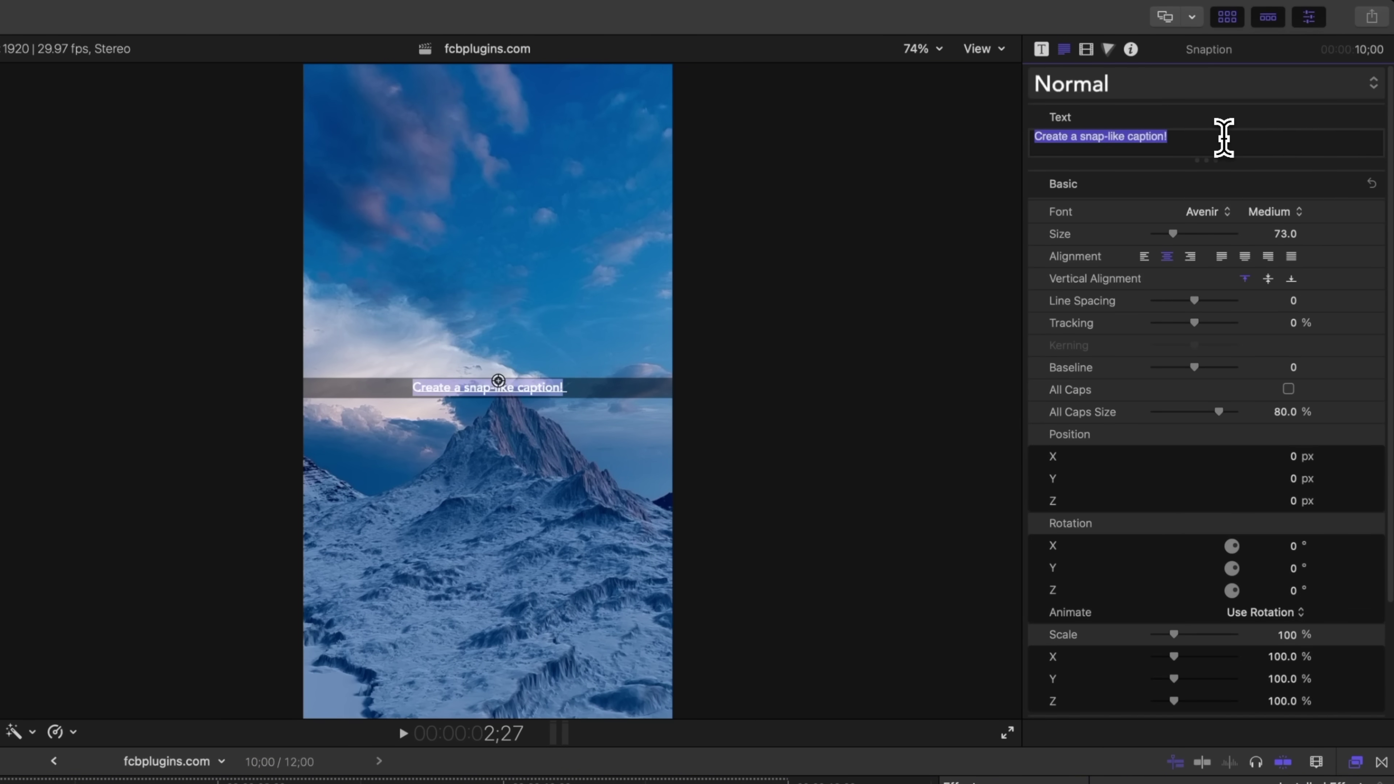
text(PICK UP PRO)
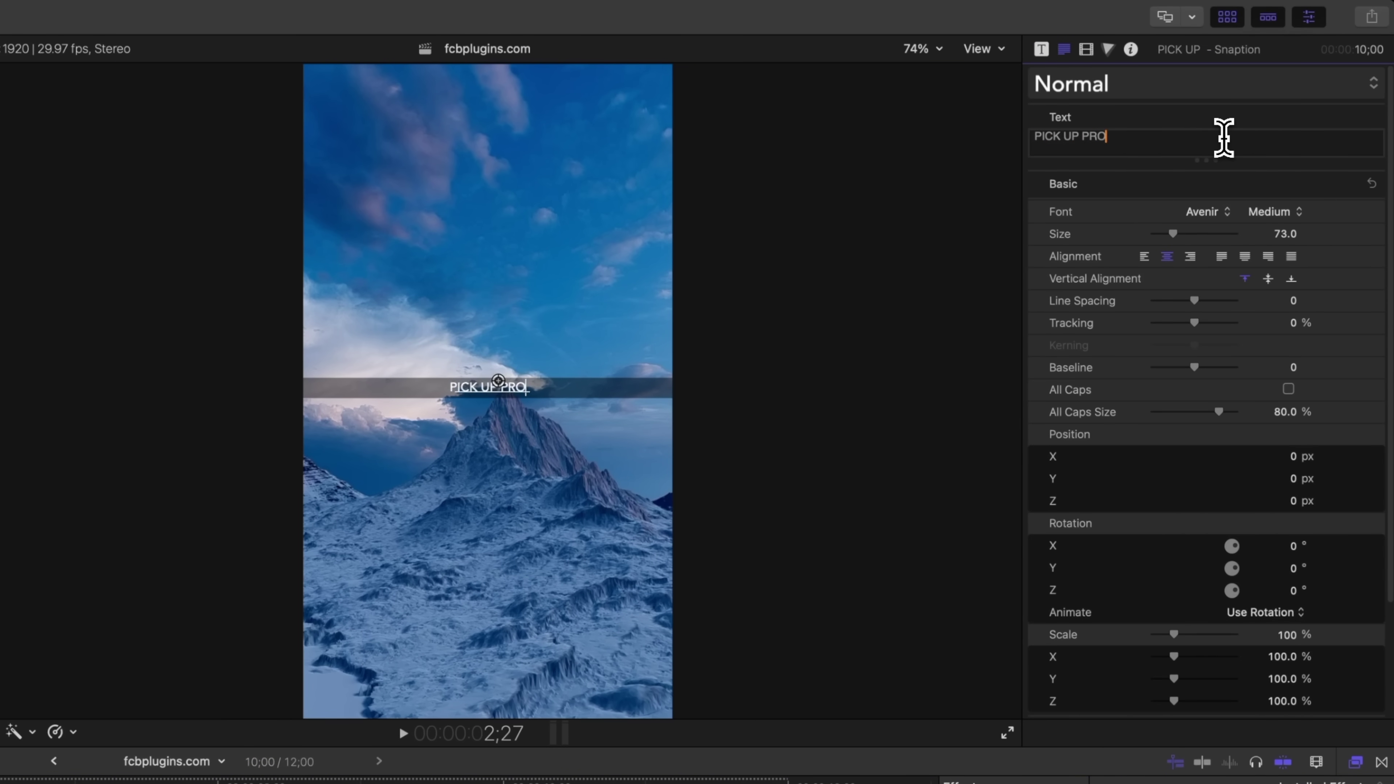
text( VERTICAL TODAY)
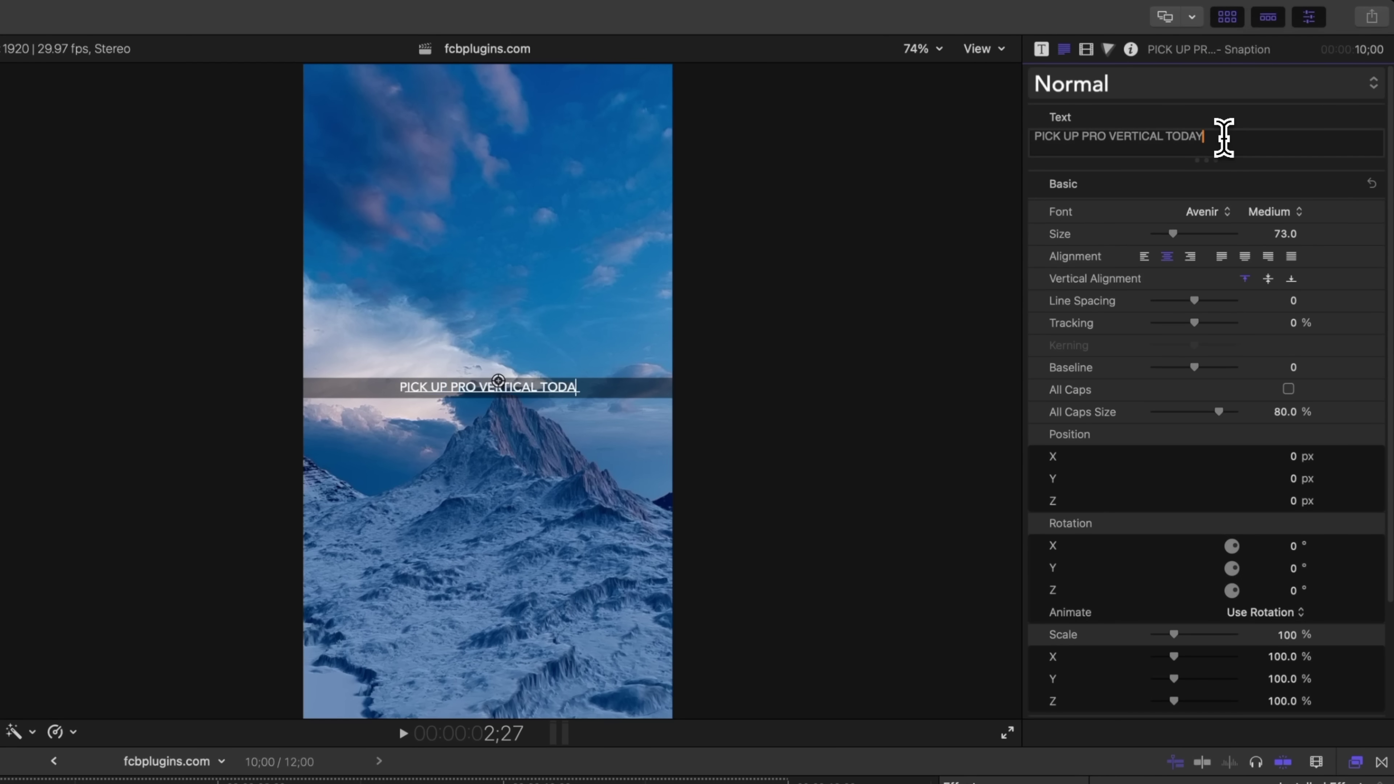
text(!)
mouse_move(498, 385)
mouse_down()
mouse_move(497, 396)
mouse_move(482, 310)
mouse_move(513, 486)
mouse_move(494, 411)
mouse_up()
Play the caption back to preview it and show its published parameters
key(j)
key(j)
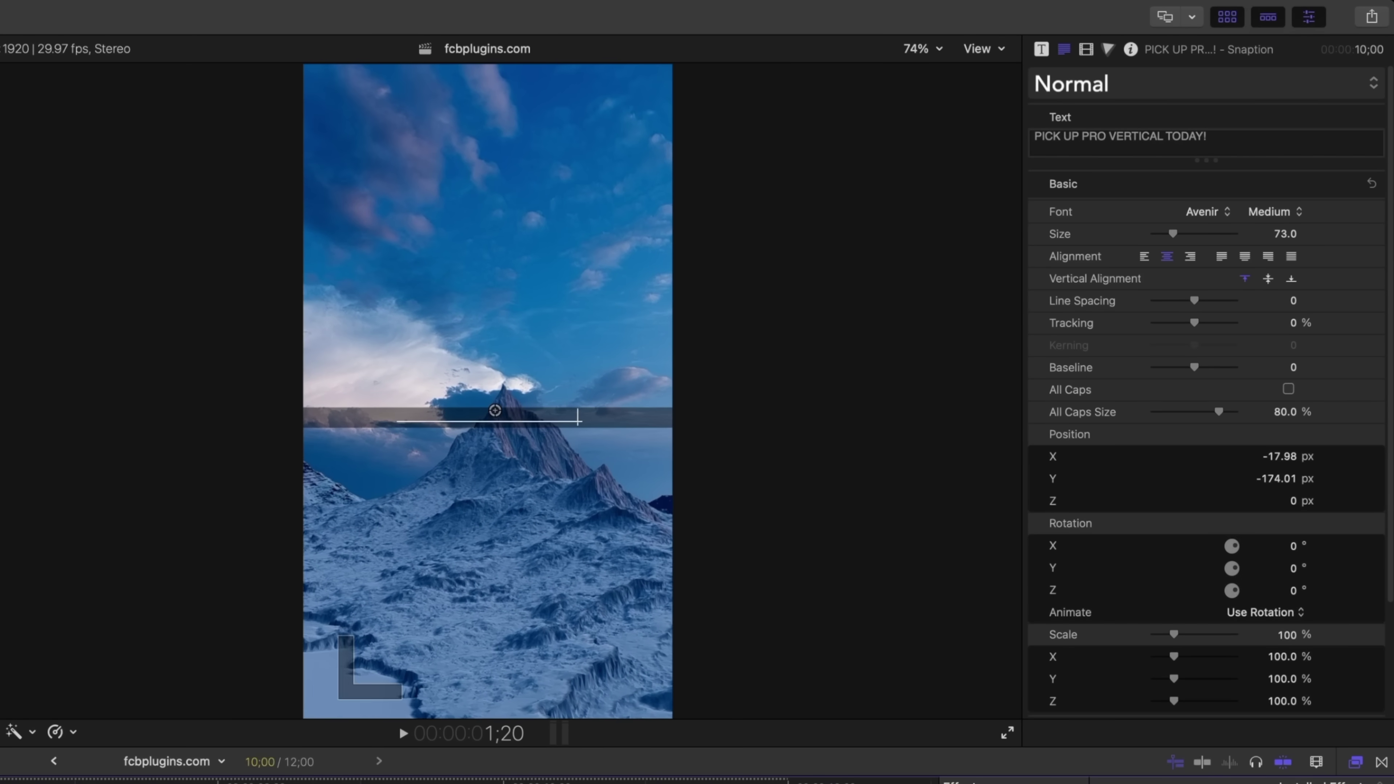
key(l)
key(k)
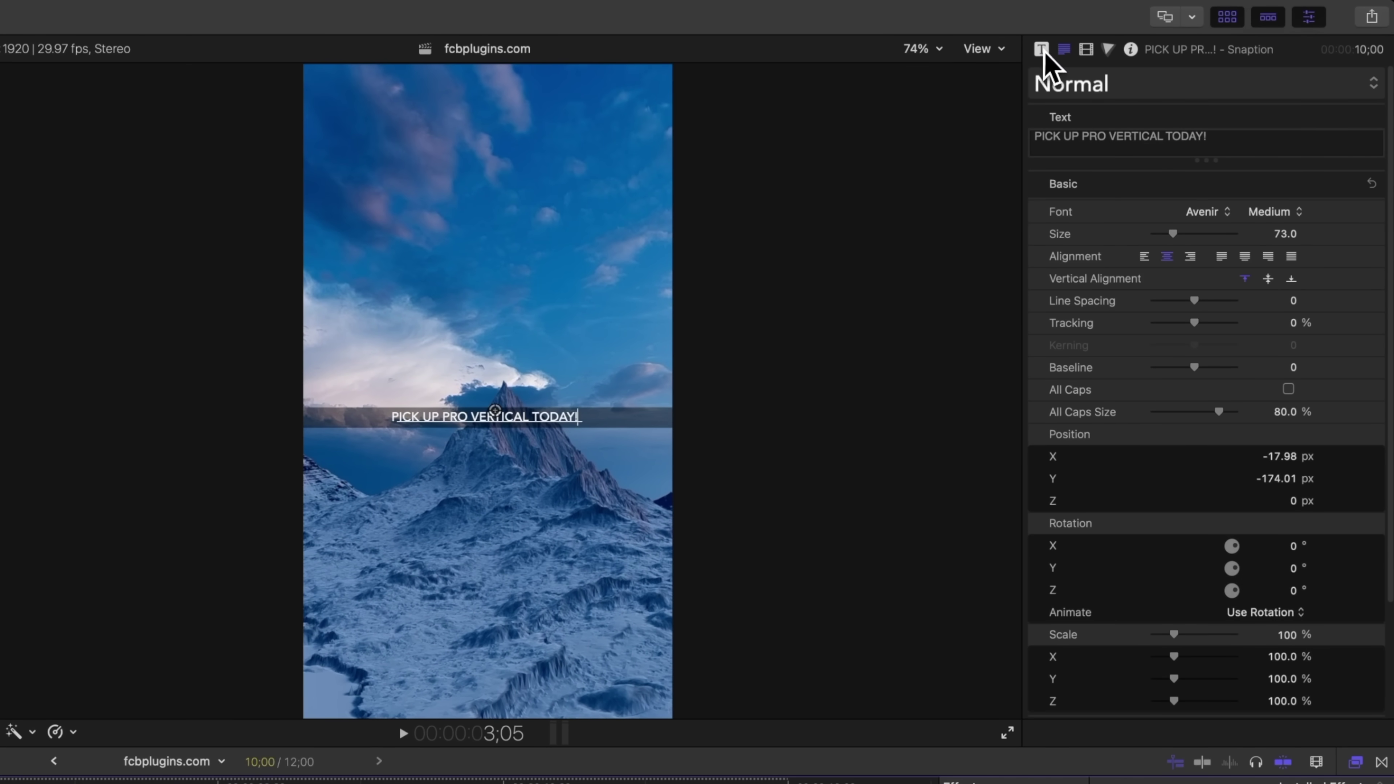
click(1042, 50)
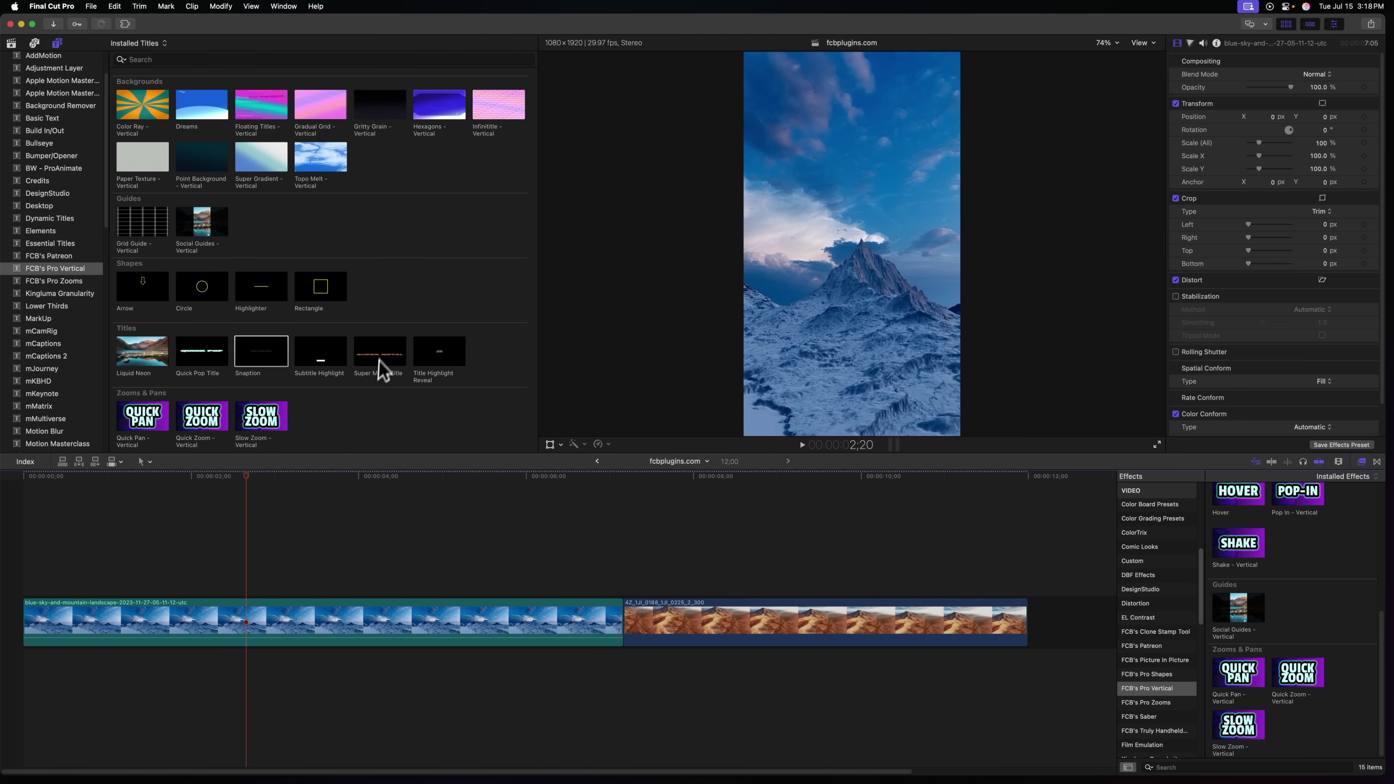
Add the Super Metal title and change its text to 'SUBSCRIBE!'
drag(379, 357, 222, 563)
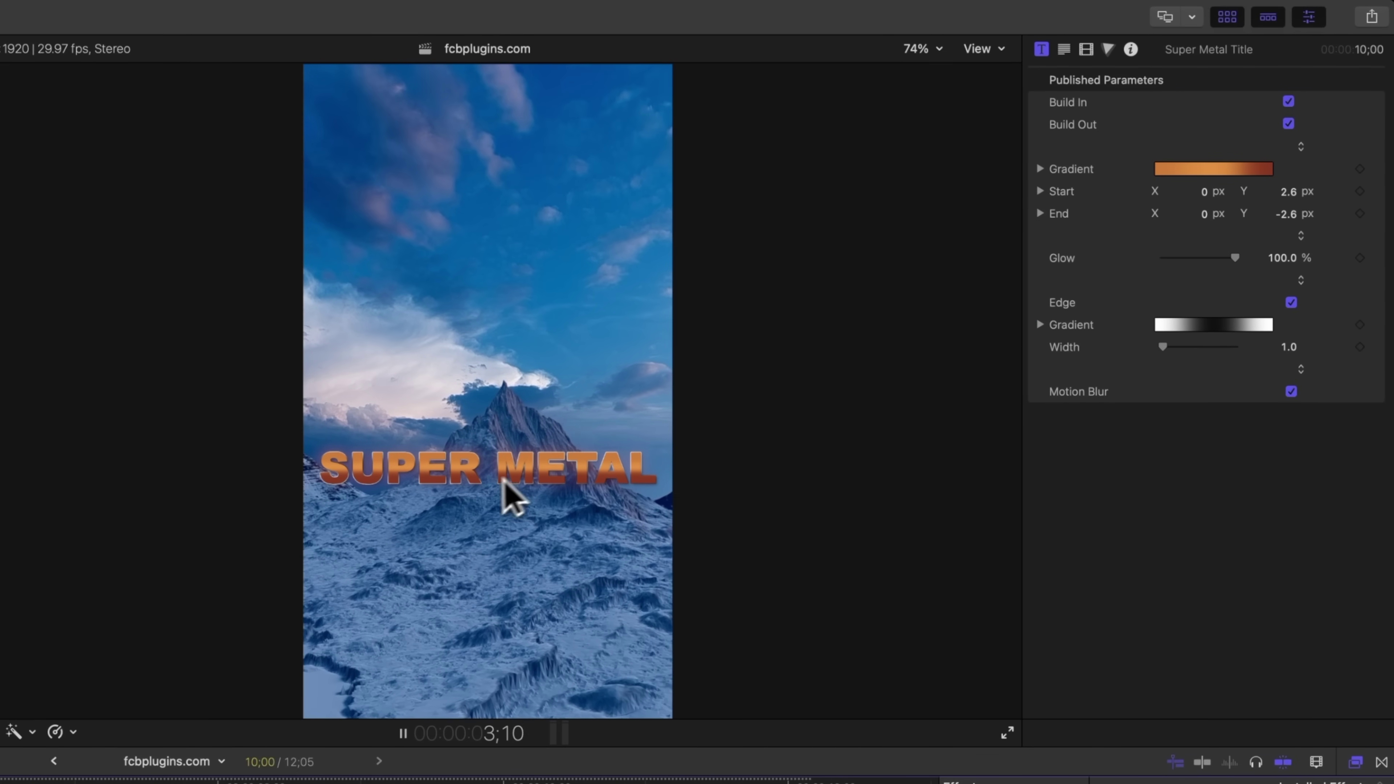
double_click(455, 468)
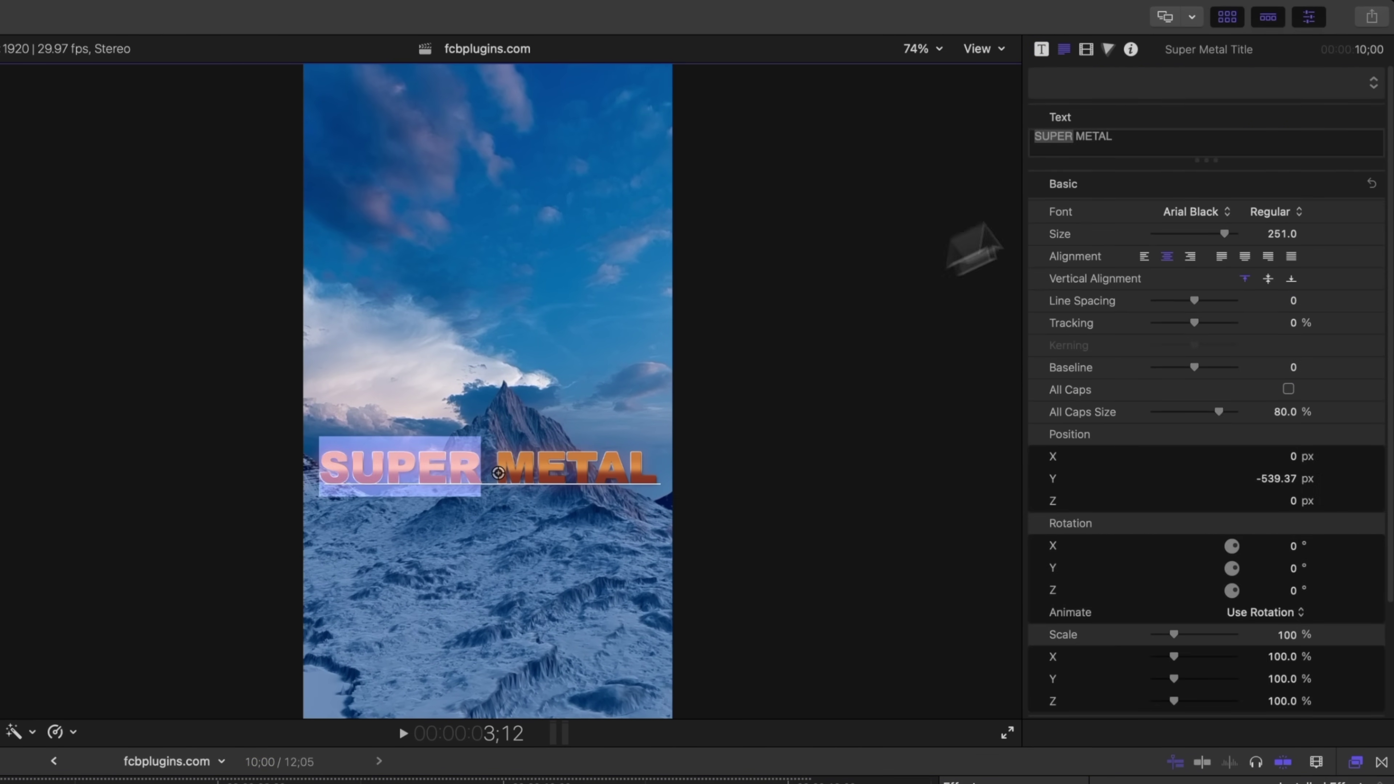
triple_click(1157, 137)
text(SUBSCRIBE!)
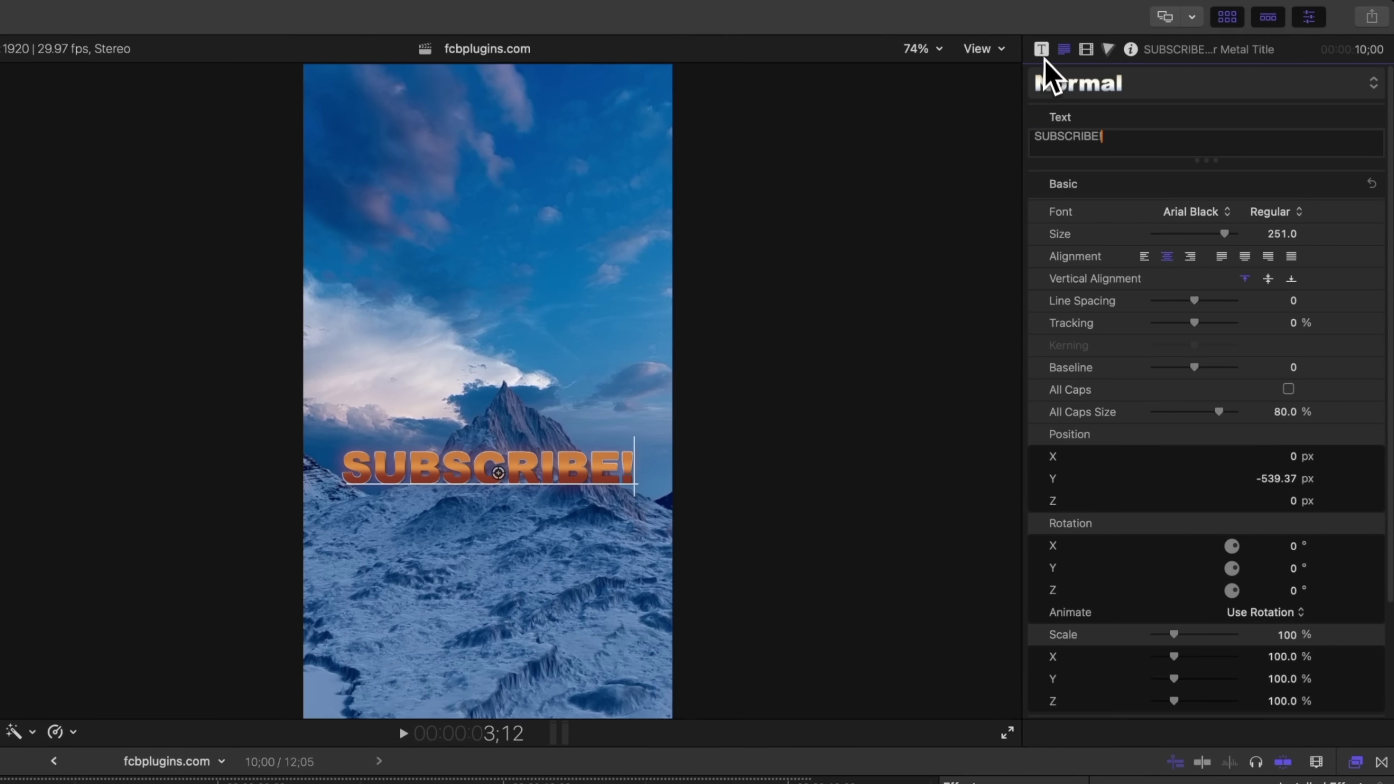
Recolour the title gradient's left stop to a fully bright purple
click(1042, 50)
click(1040, 169)
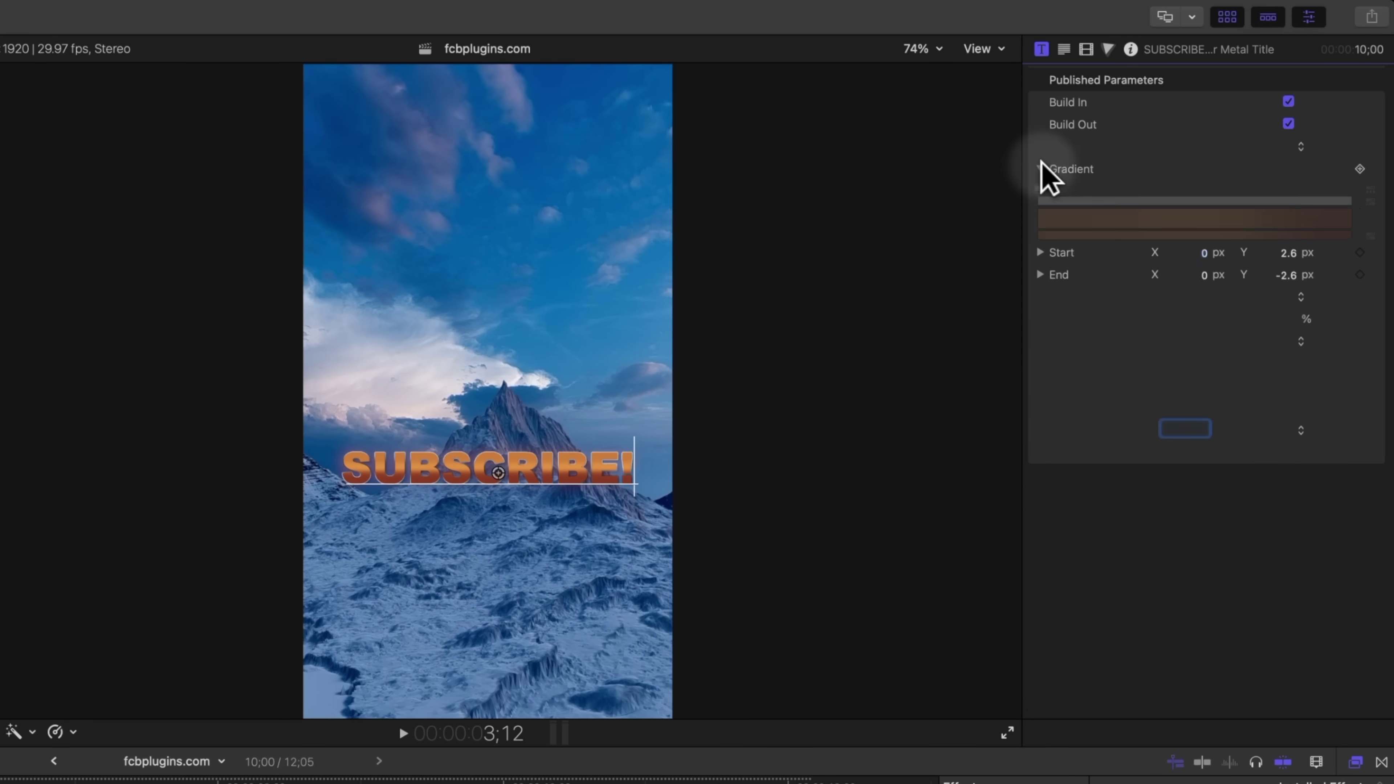
click(1038, 247)
click(1279, 271)
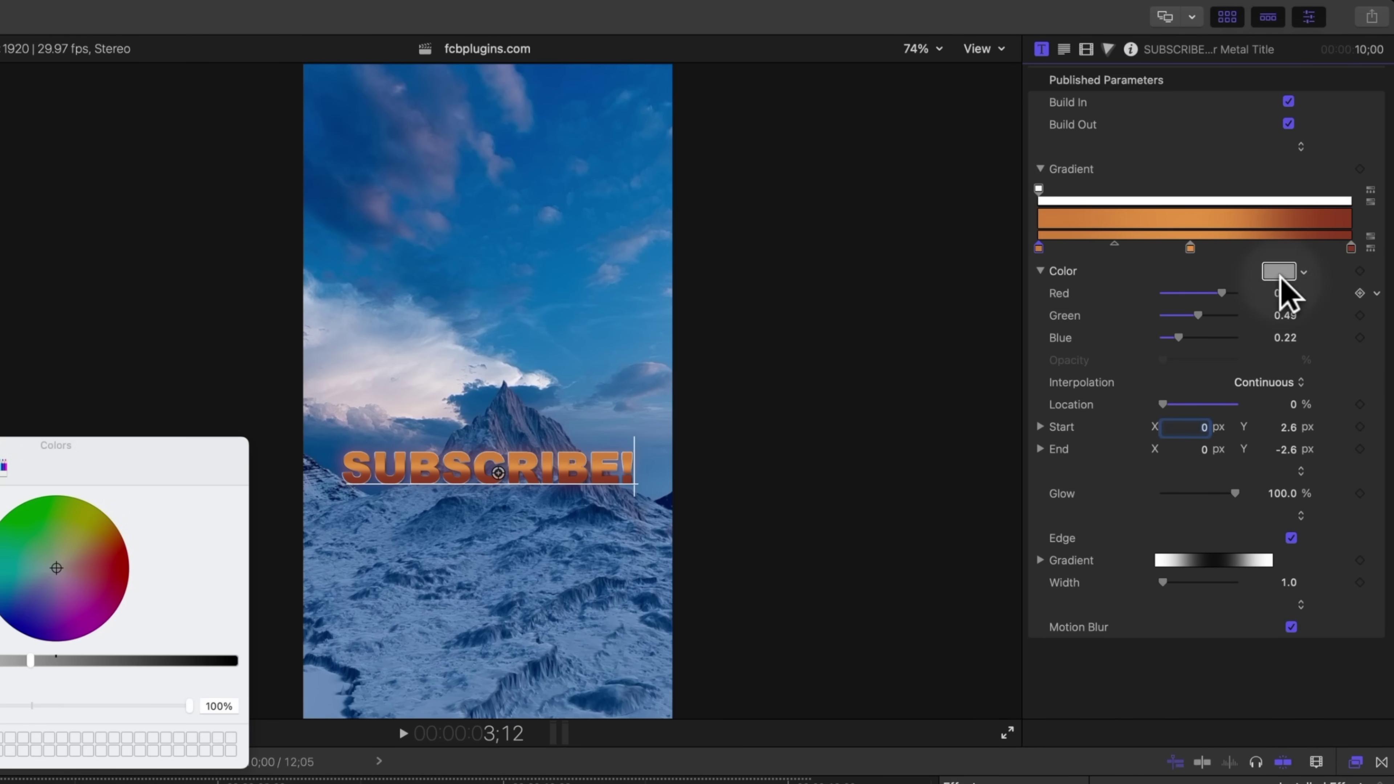
click(115, 526)
click(43, 599)
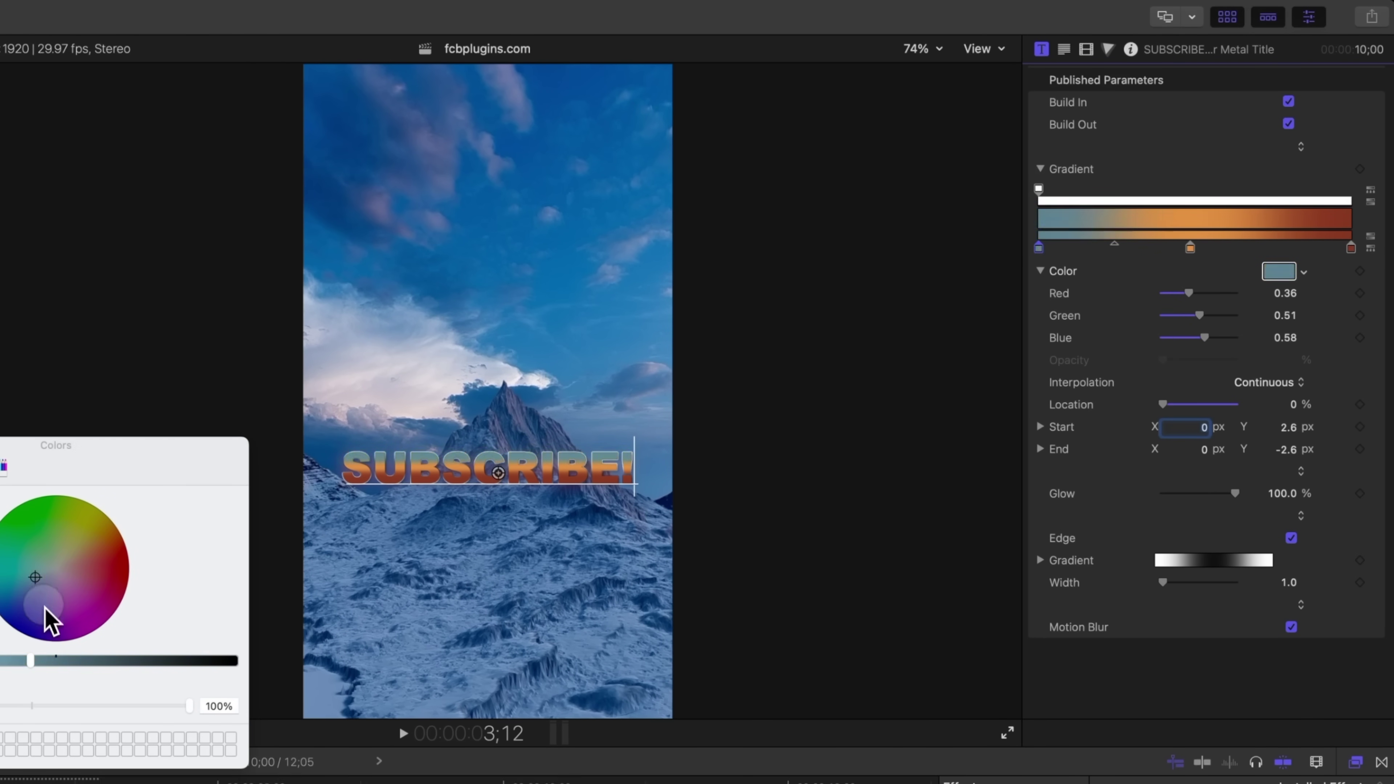
drag(15, 658, 1, 660)
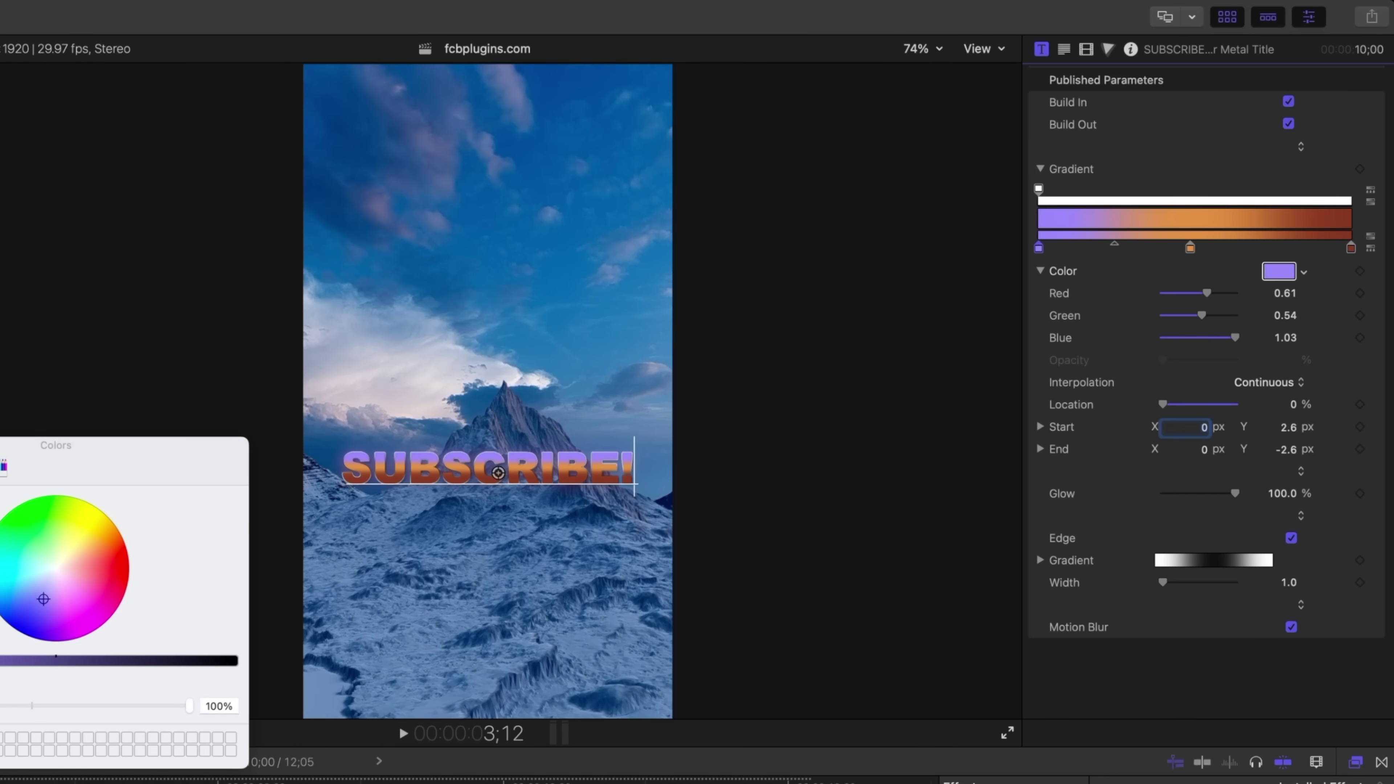
click(1278, 271)
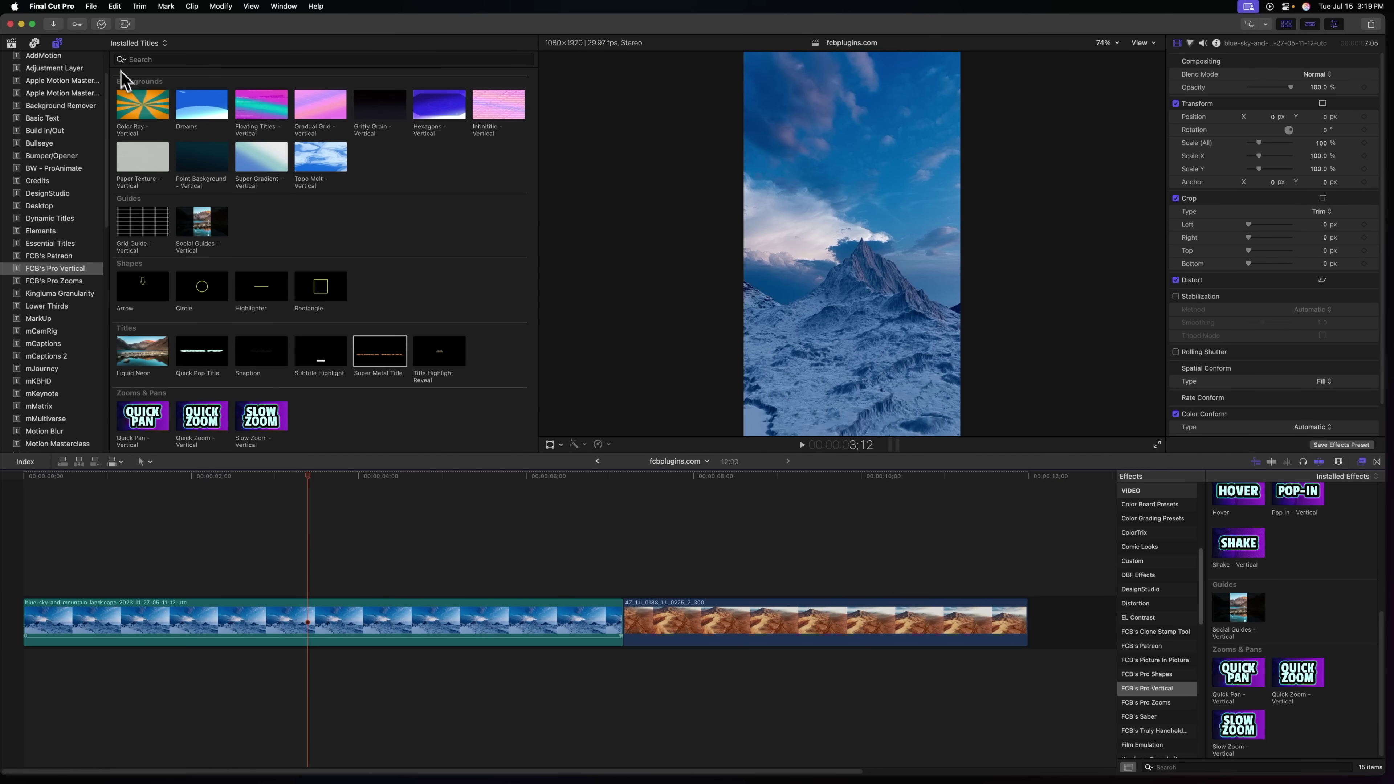
Add the Color Ray background and make its rays wavier and more frequent
drag(132, 101, 180, 529)
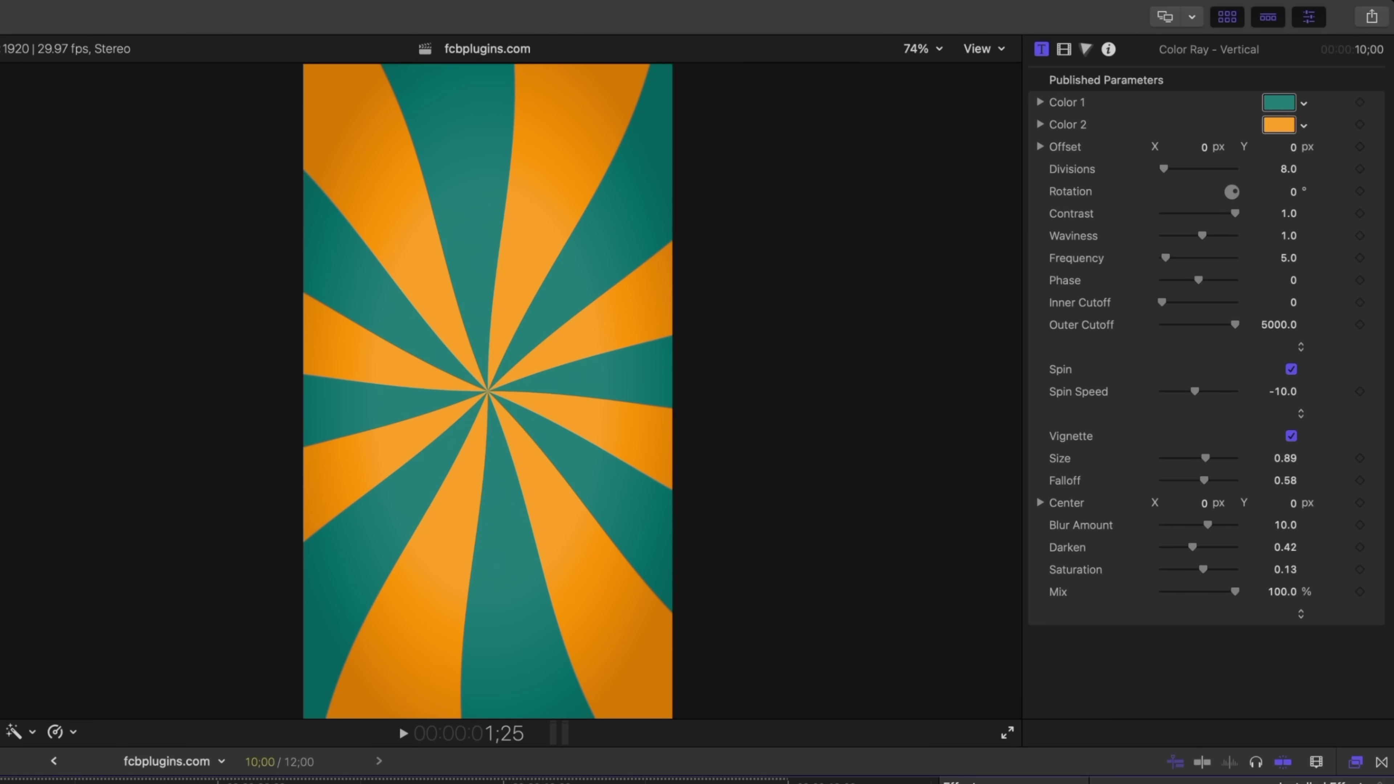
key(space)
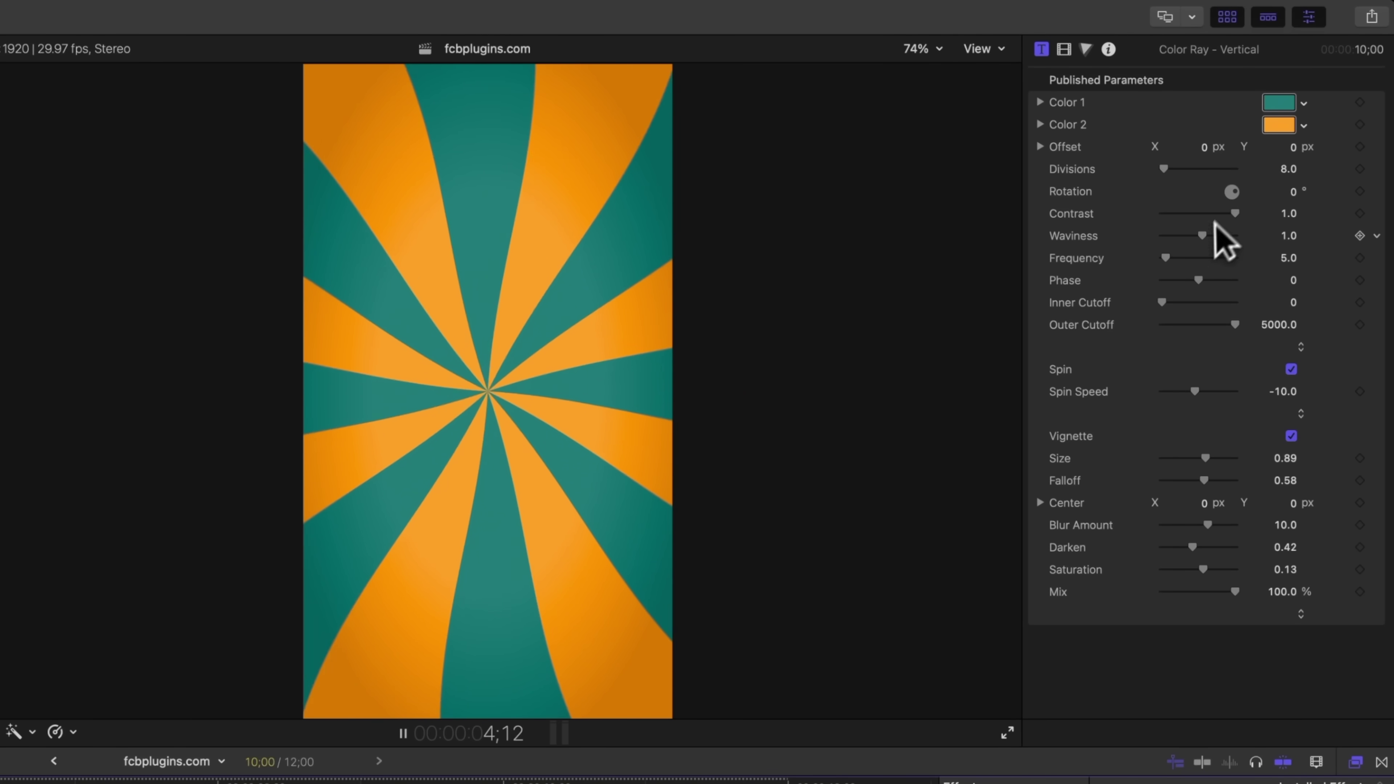
mouse_move(1213, 236)
mouse_down()
mouse_move(1236, 234)
mouse_move(1177, 255)
mouse_up()
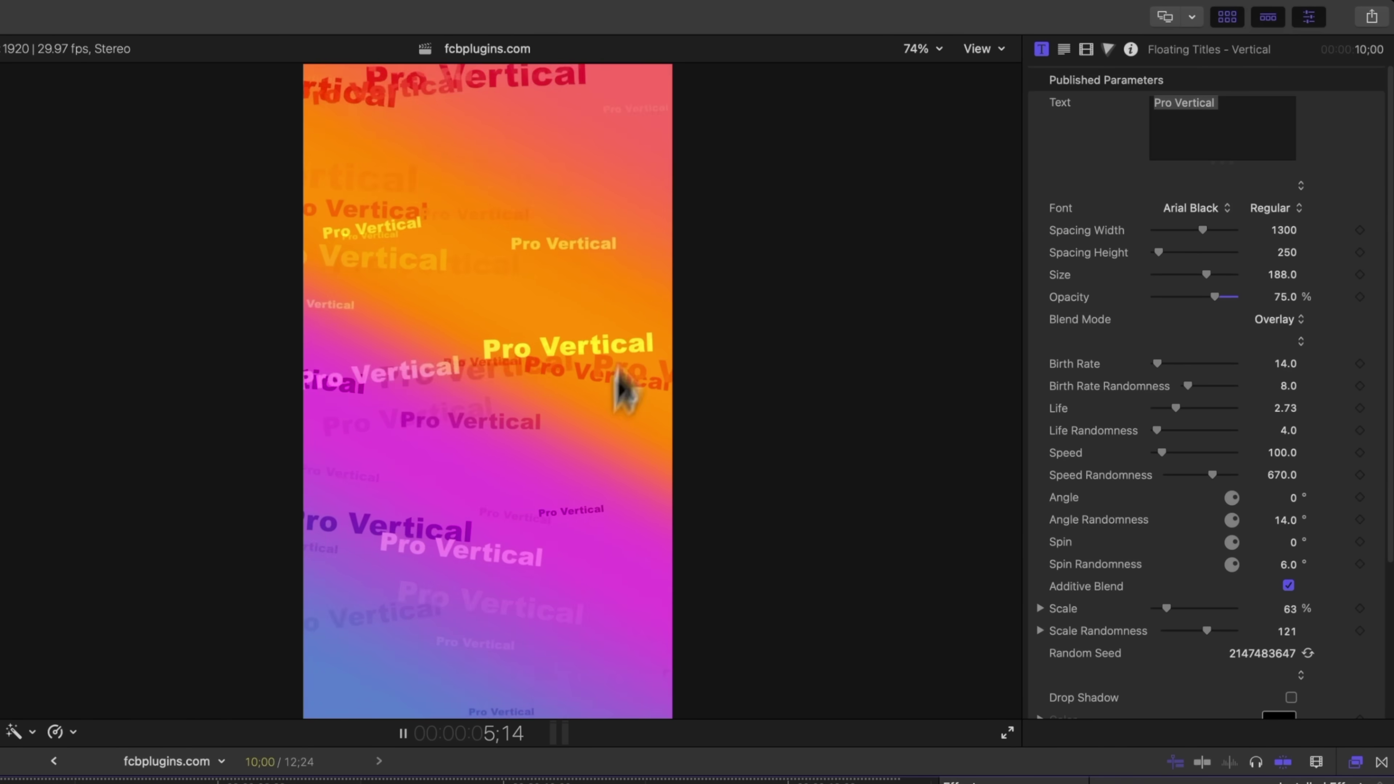
key(space)
Replace the Floating Titles text with 'SUBSCRIBE!' and preview the floating titles
triple_click(1215, 117)
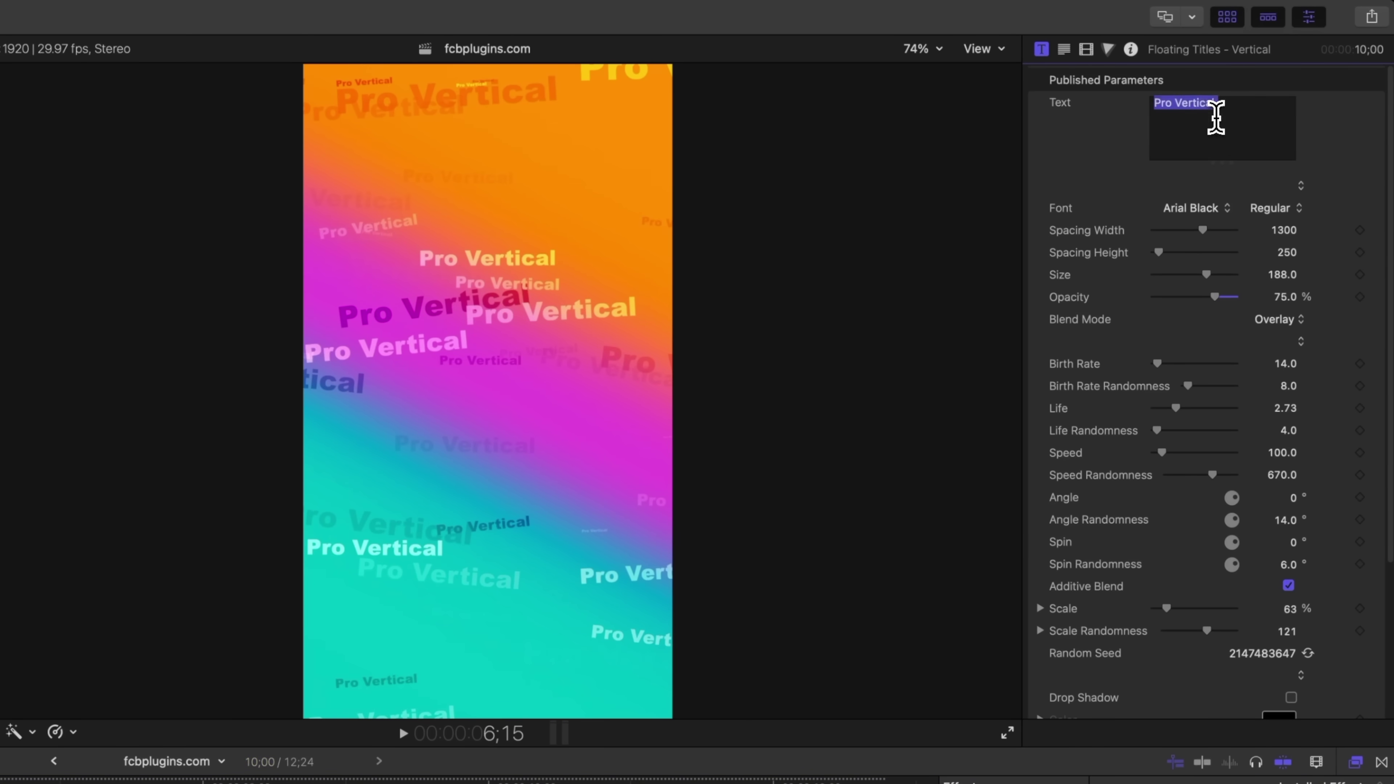
text(SUBSCRIBE!)
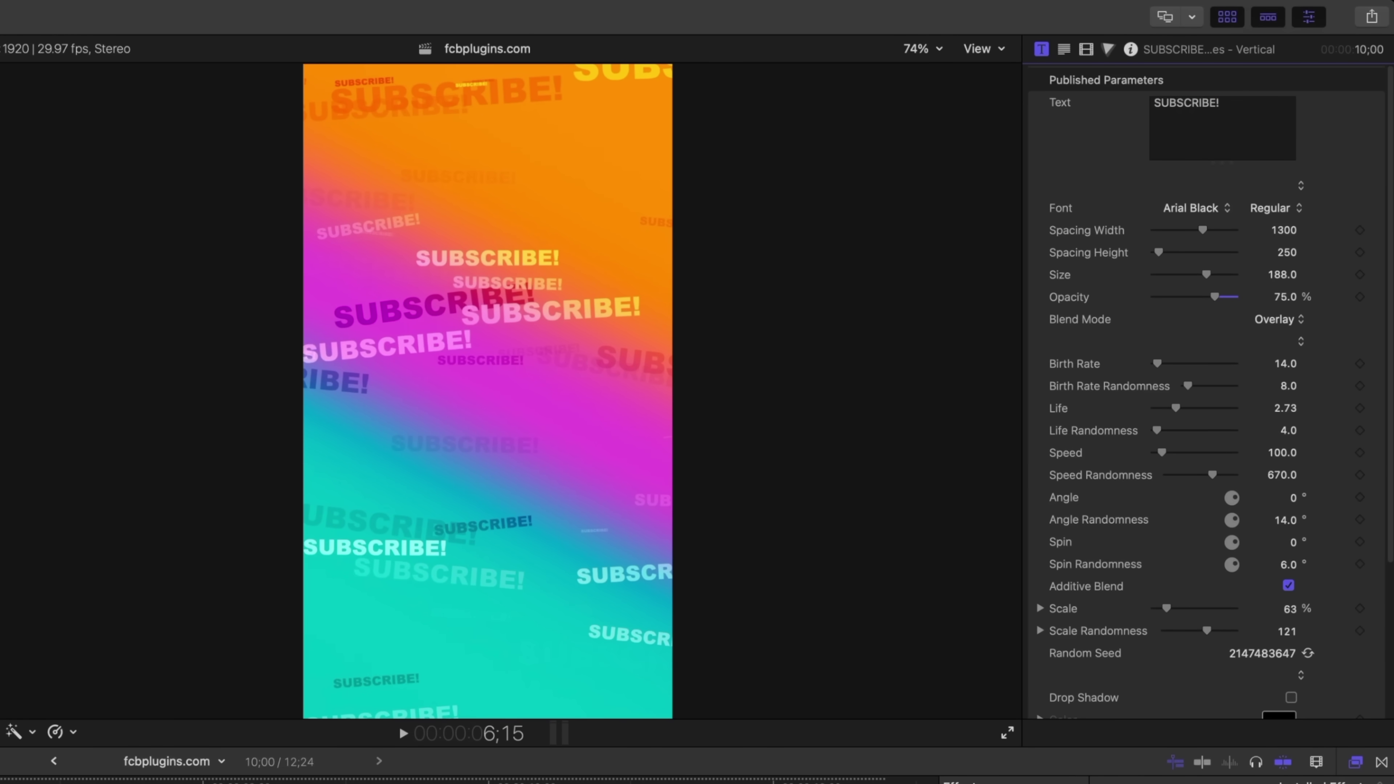
key(space)
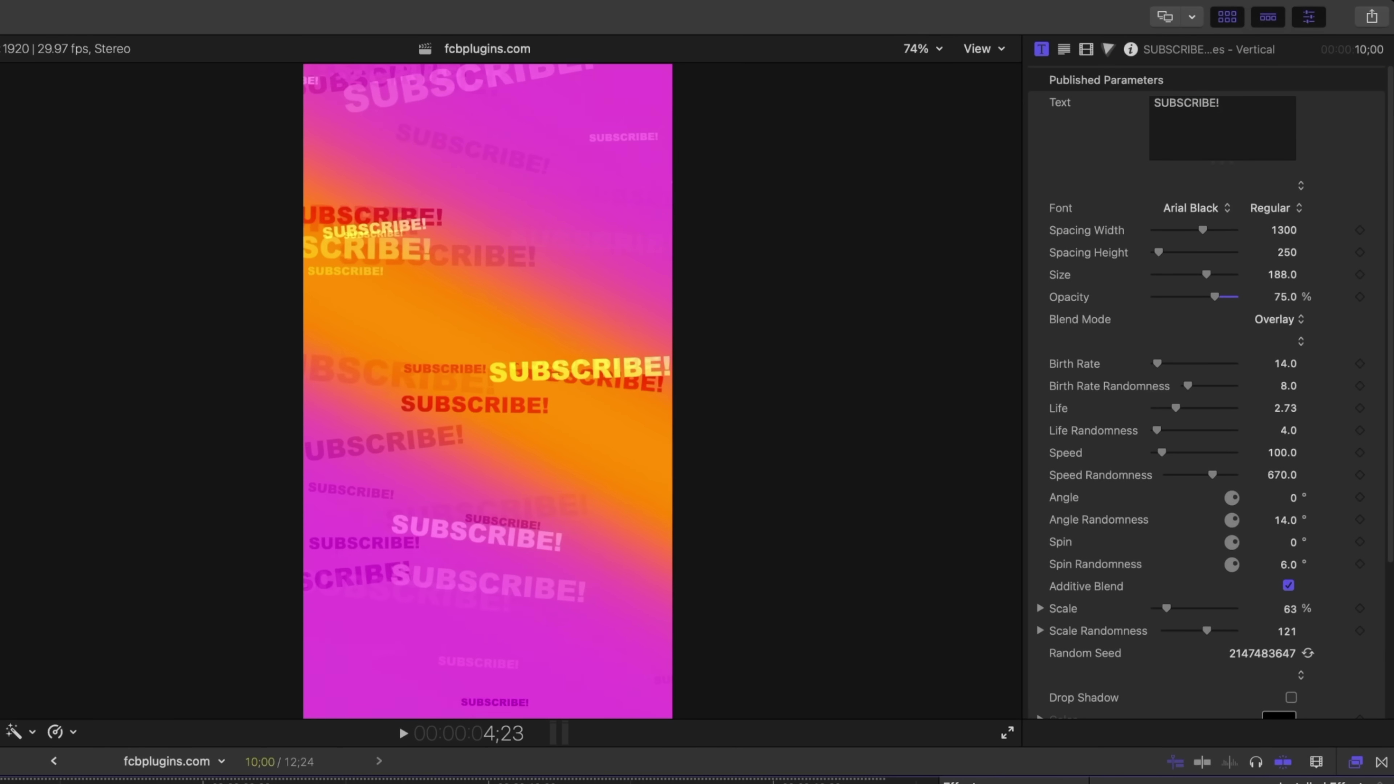
key(space)
Raise the Floating Titles Birth Rate to 69, undoing an accidental Scale change
scroll(1294, 477, down, 3)
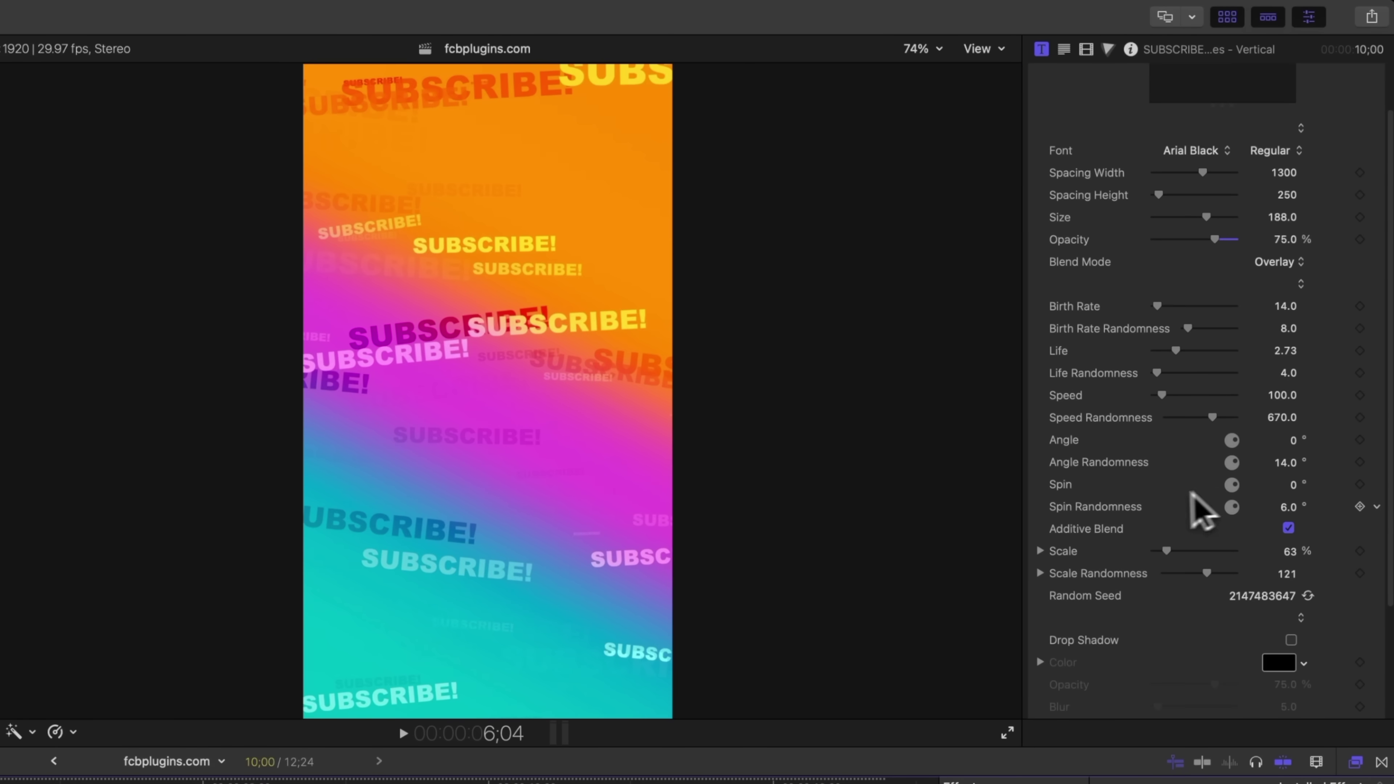
drag(1157, 306, 1202, 328)
scroll(1176, 511, down, 1)
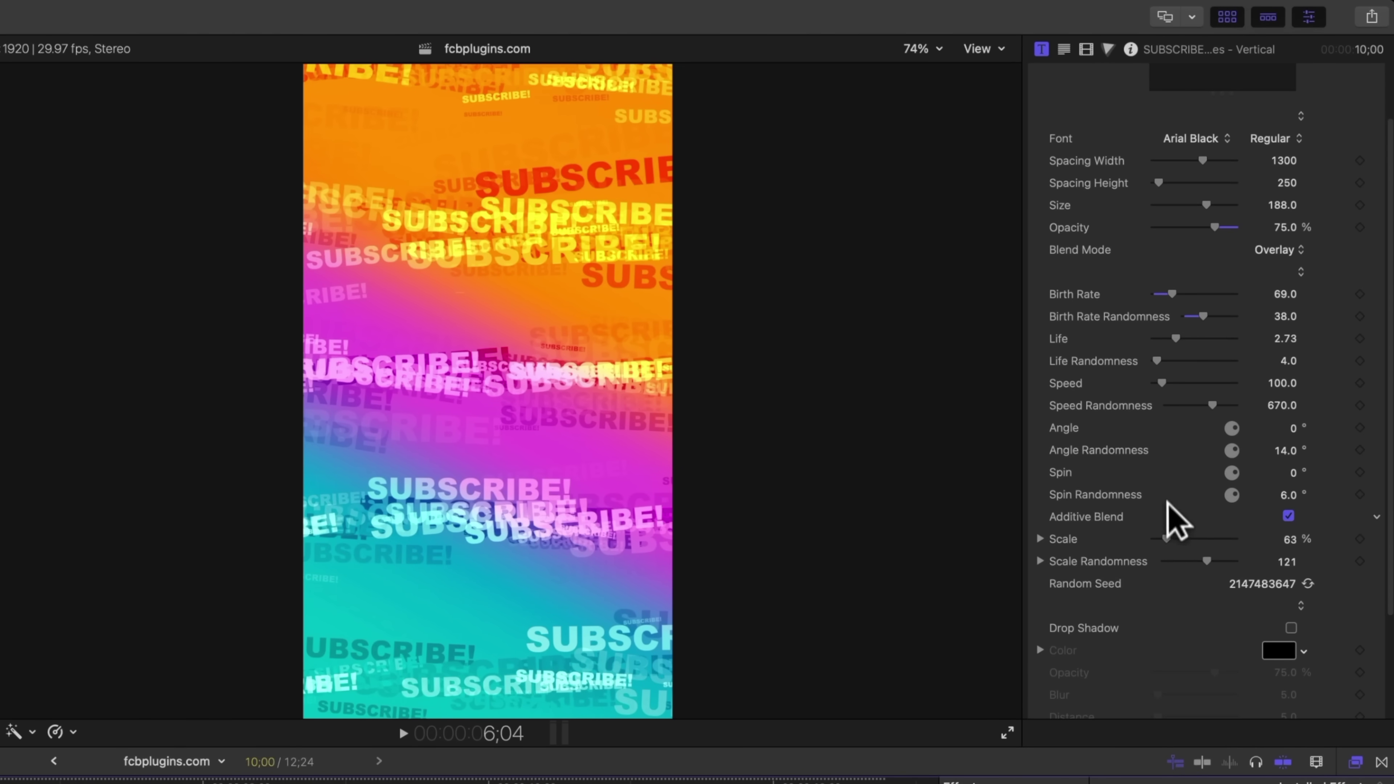
drag(1166, 539, 1235, 561)
key(super+z)
Try a drop shadow on the titles, fade the gradient overlay's opacity, and preview
scroll(1243, 571, down, 5)
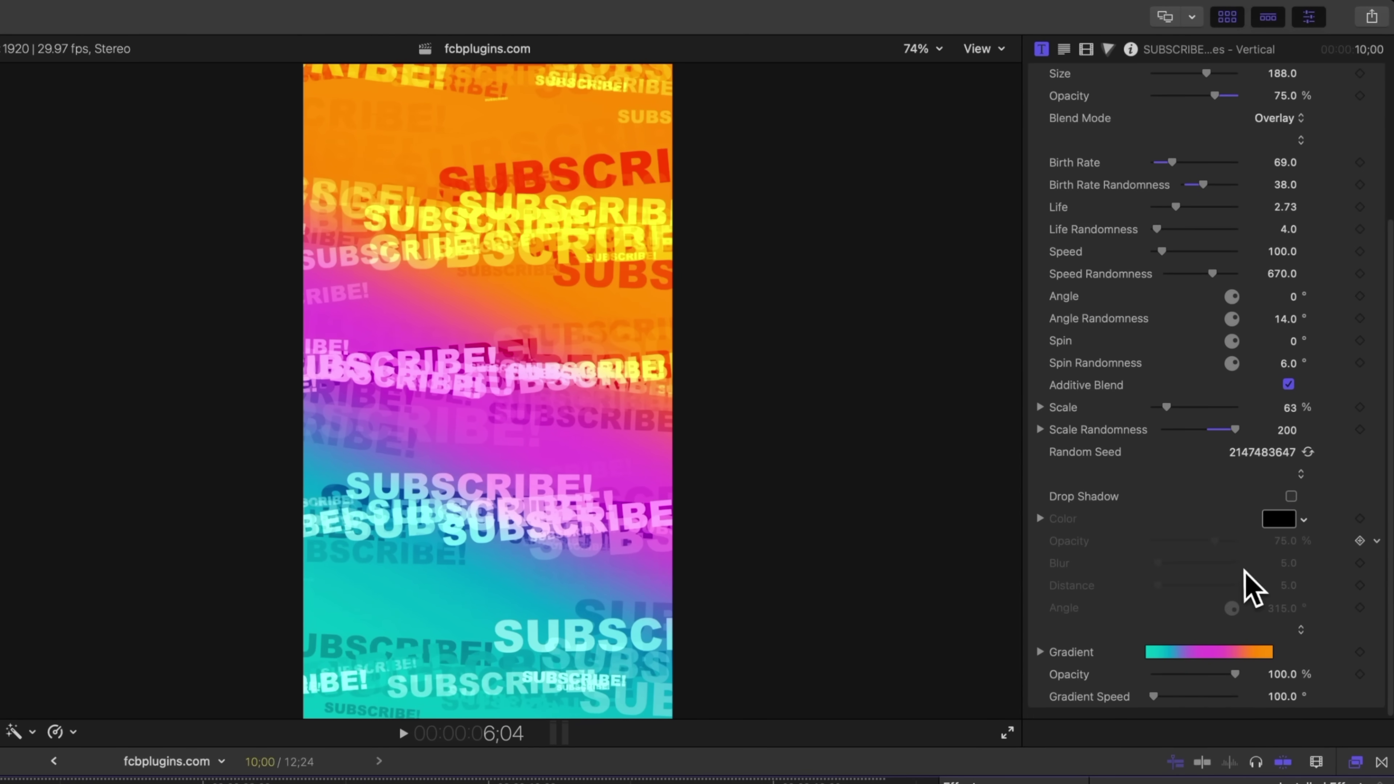
click(1289, 496)
click(1289, 496)
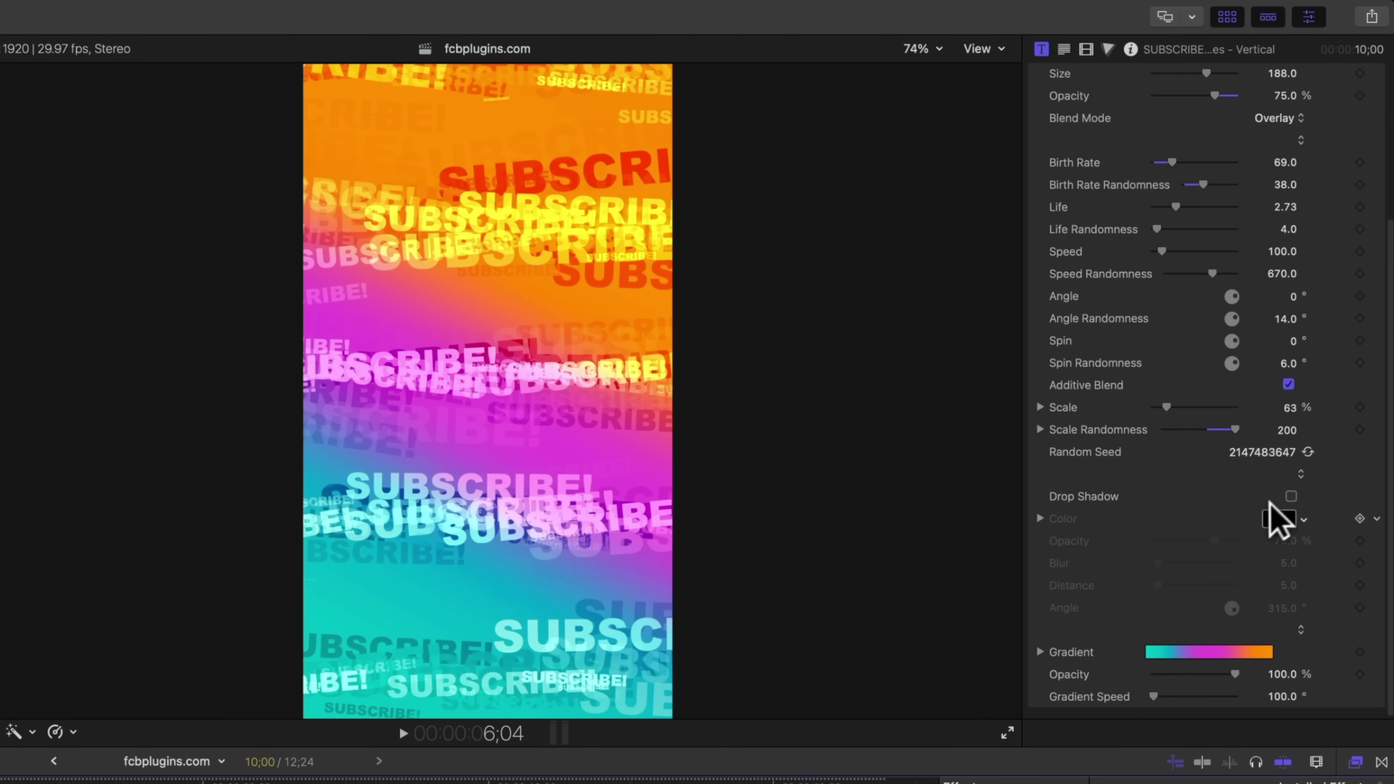
drag(1232, 674, 983, 678)
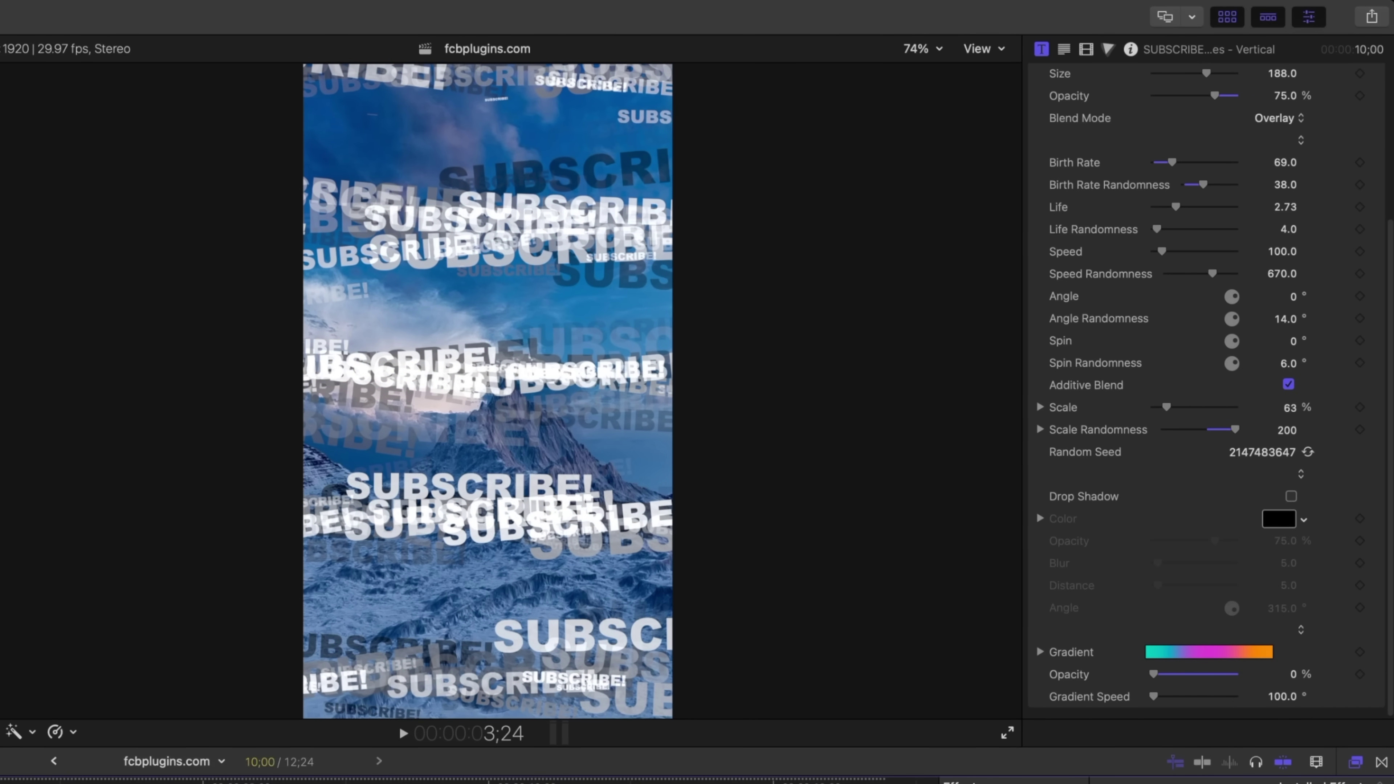
key(space)
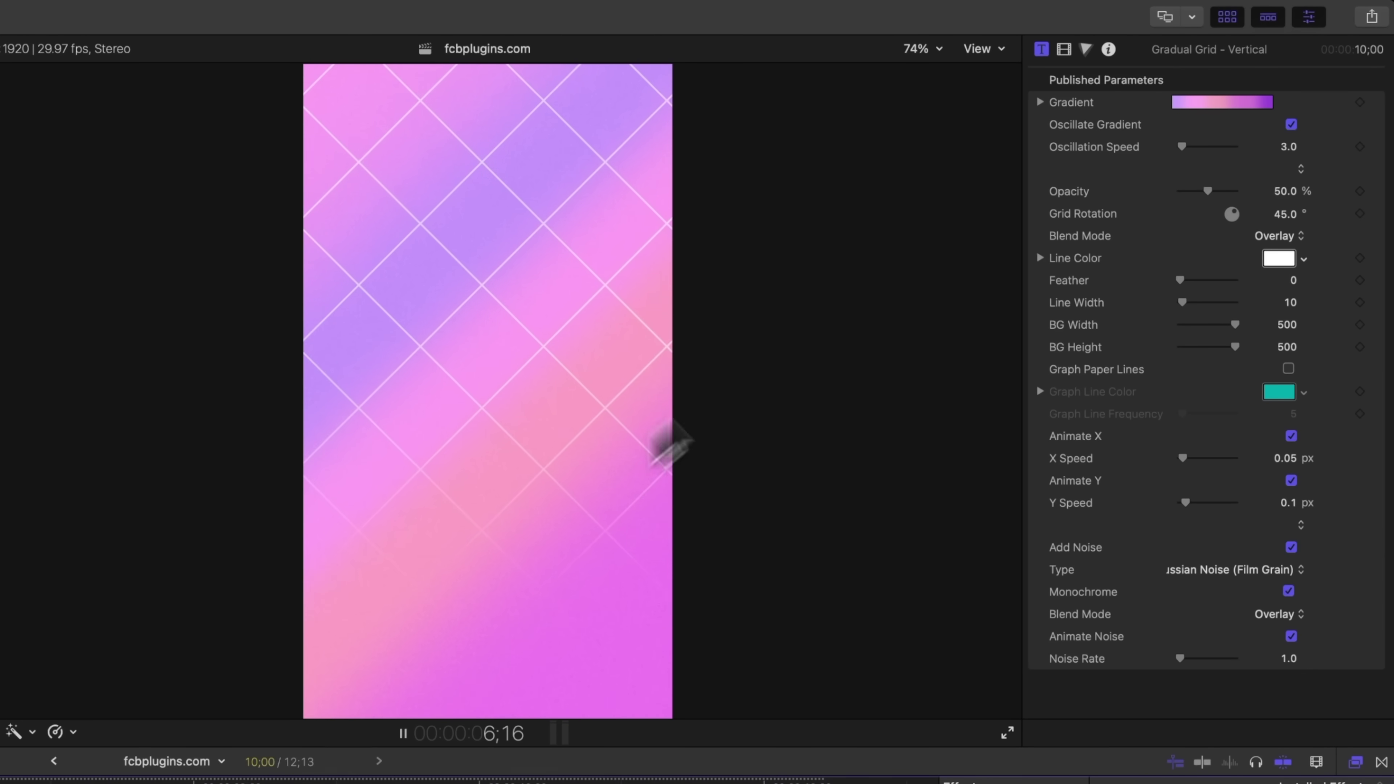
Replay the Gradual Grid from near the start, then add the Infinititle - Vertical background
key(space)
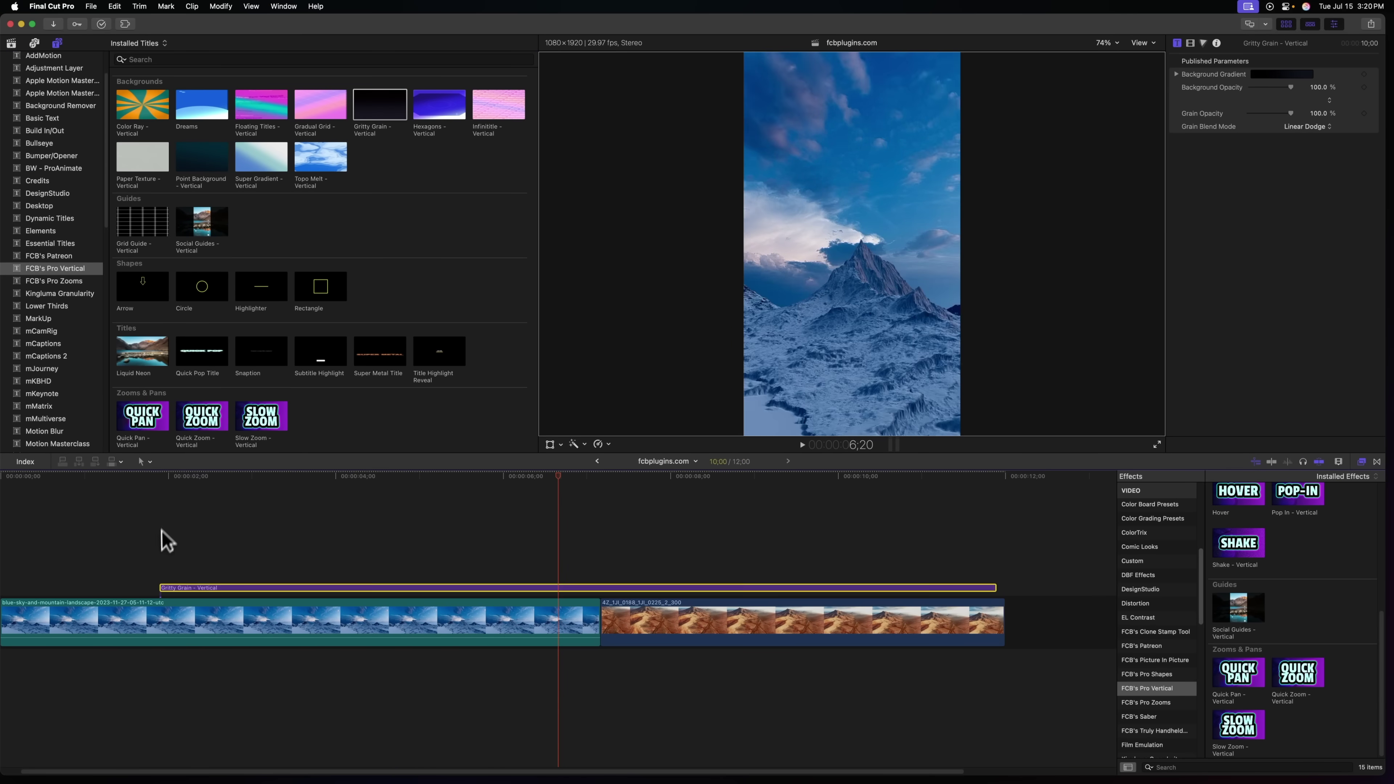
click(162, 530)
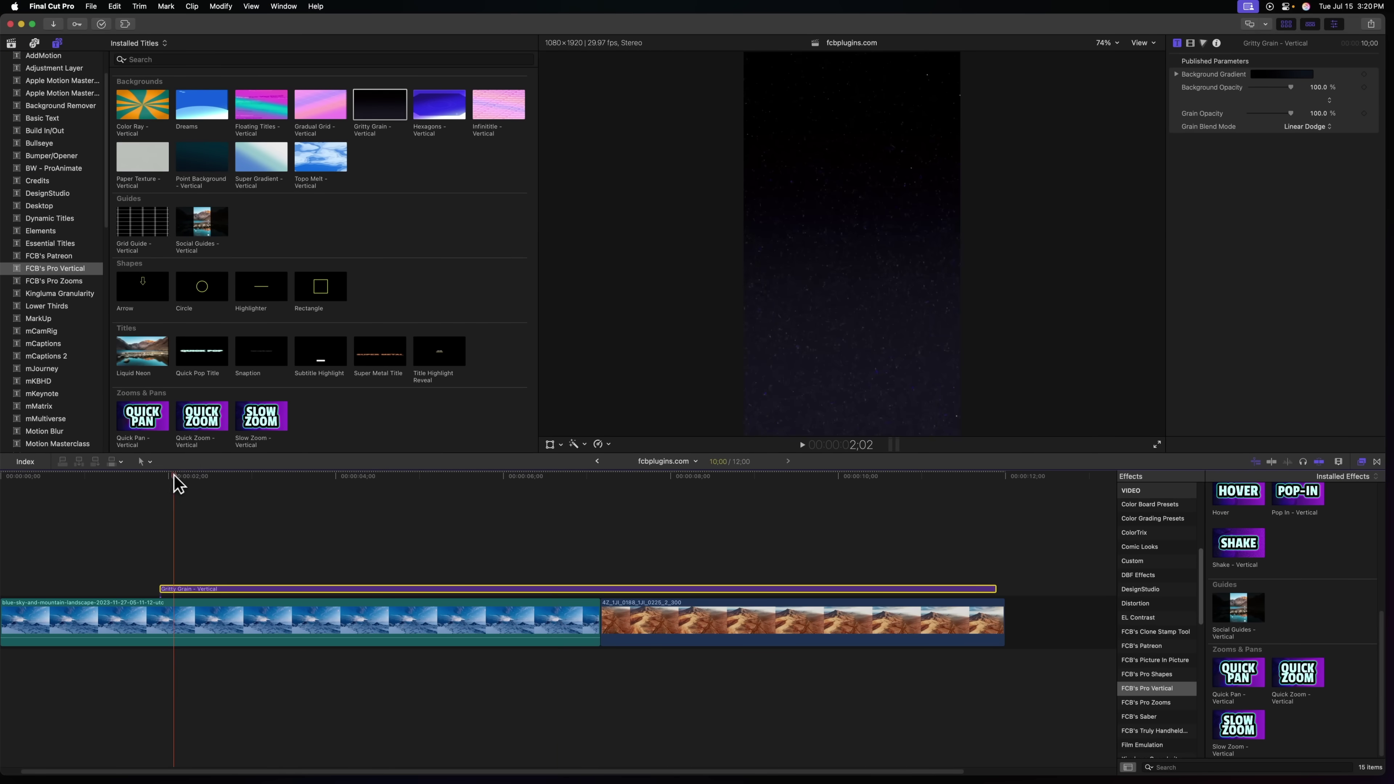
key(space)
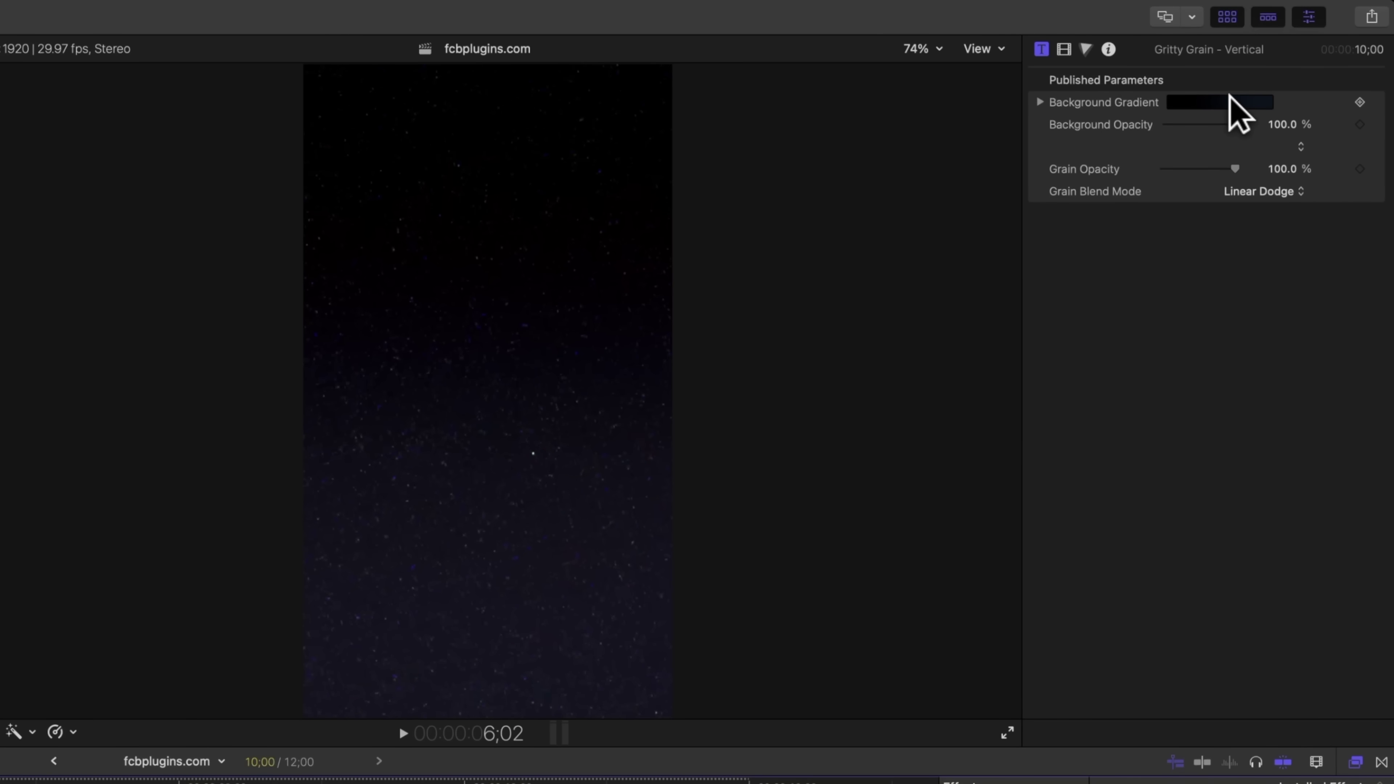
drag(498, 105, 123, 552)
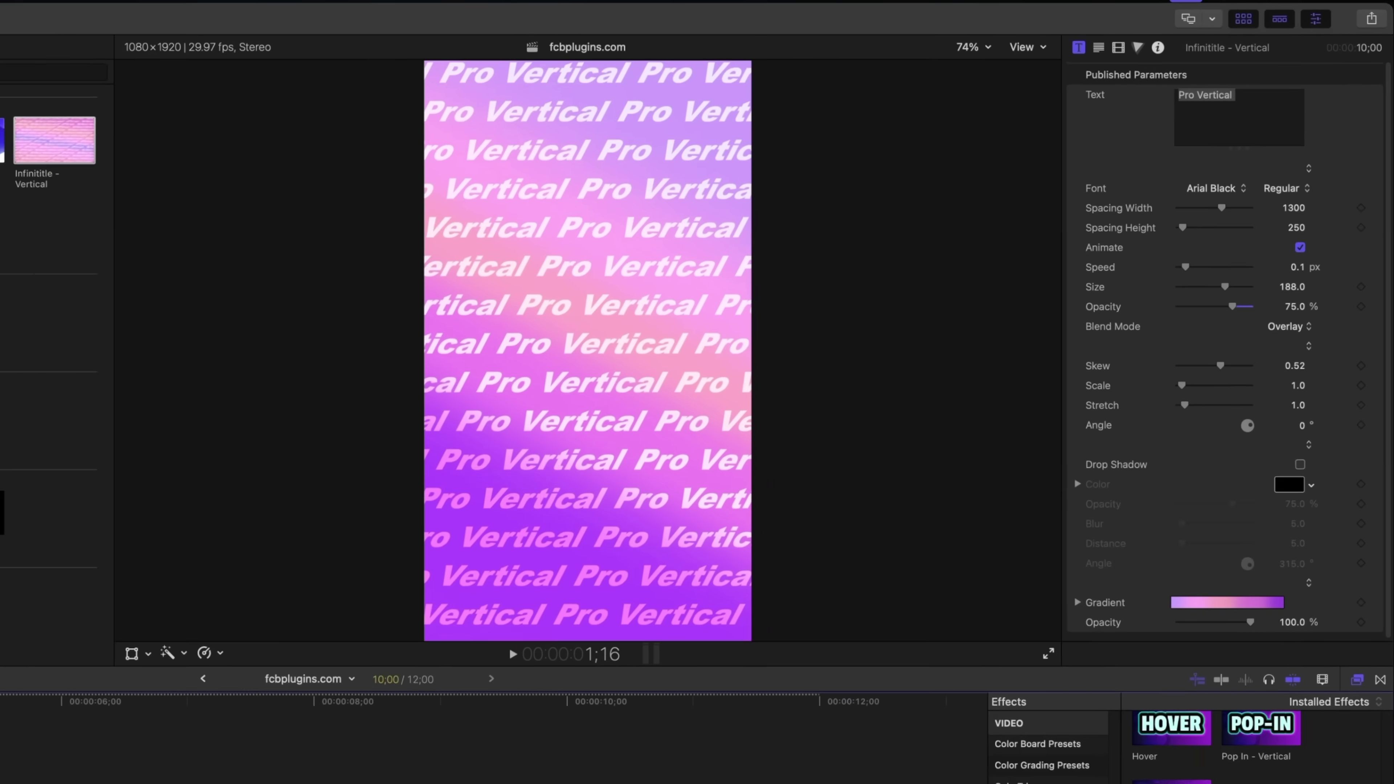
Set the Infinititle text to 'SUBSCRIBE!', adjust row spacing, and toggle the scrolling animation off and on
key(space)
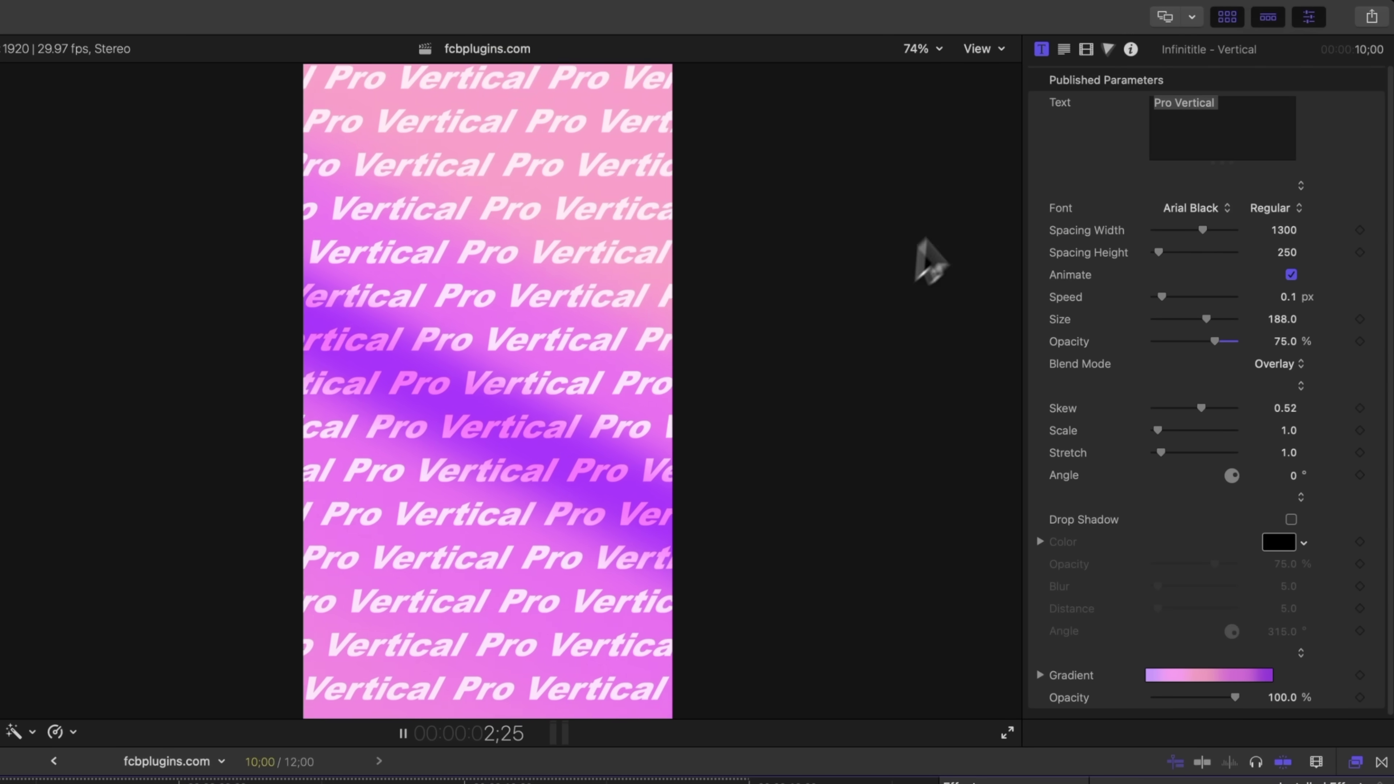
click(1246, 125)
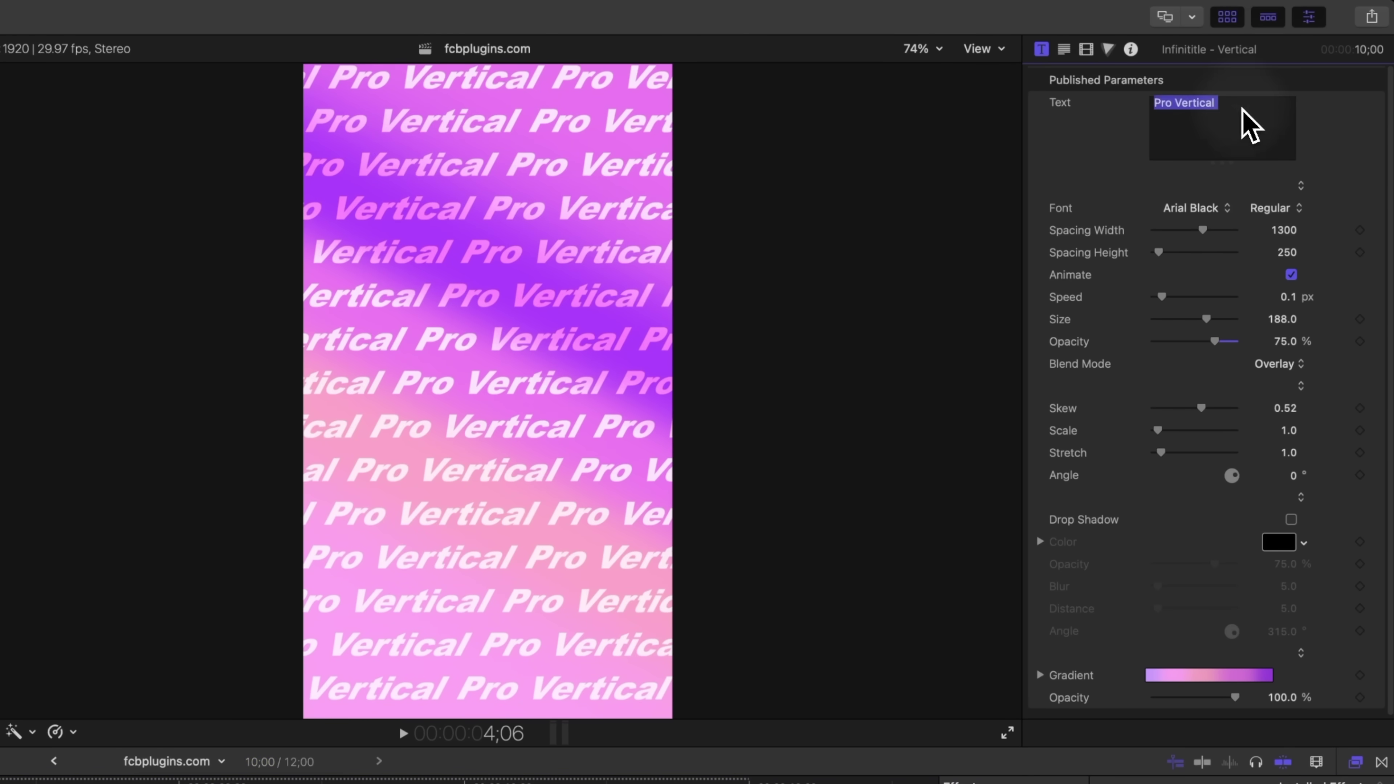
text(SUBSCRIBE!)
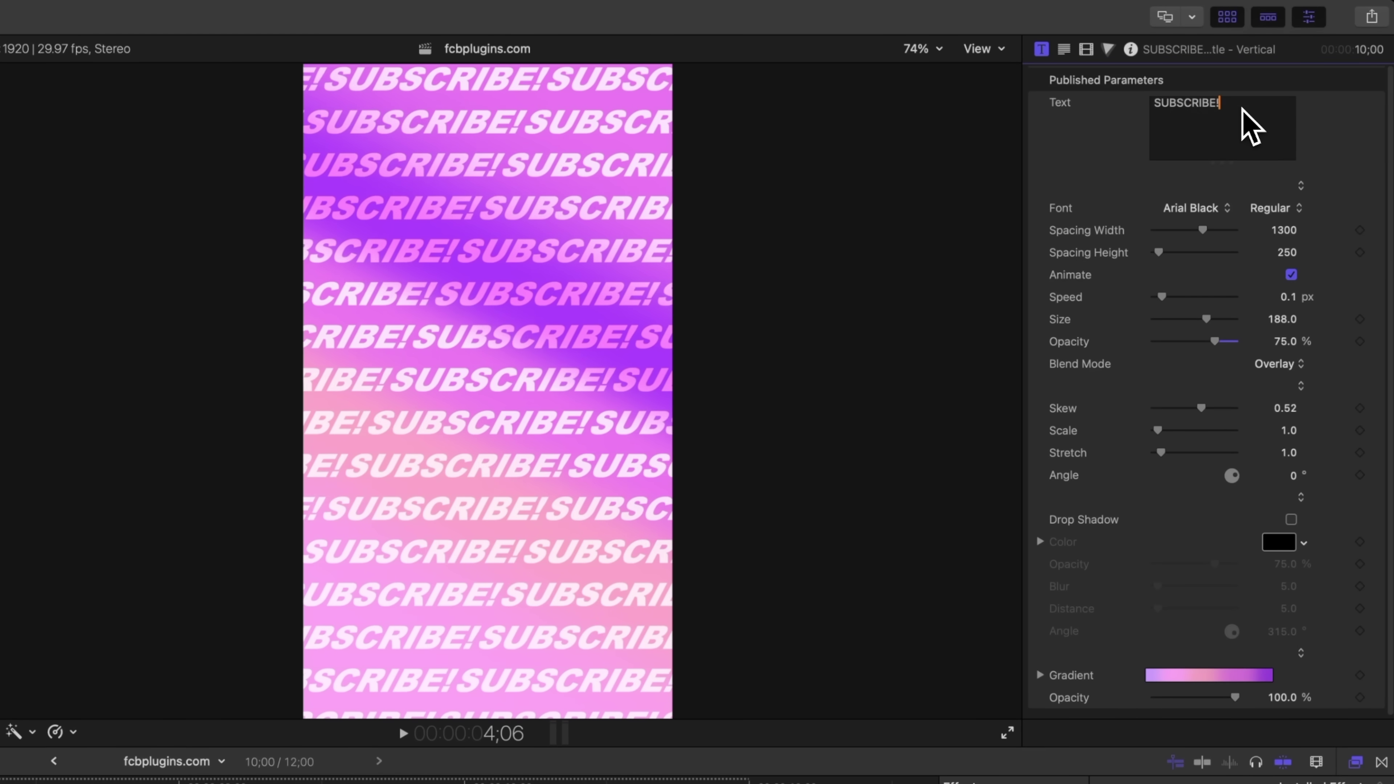
drag(1158, 252, 1208, 230)
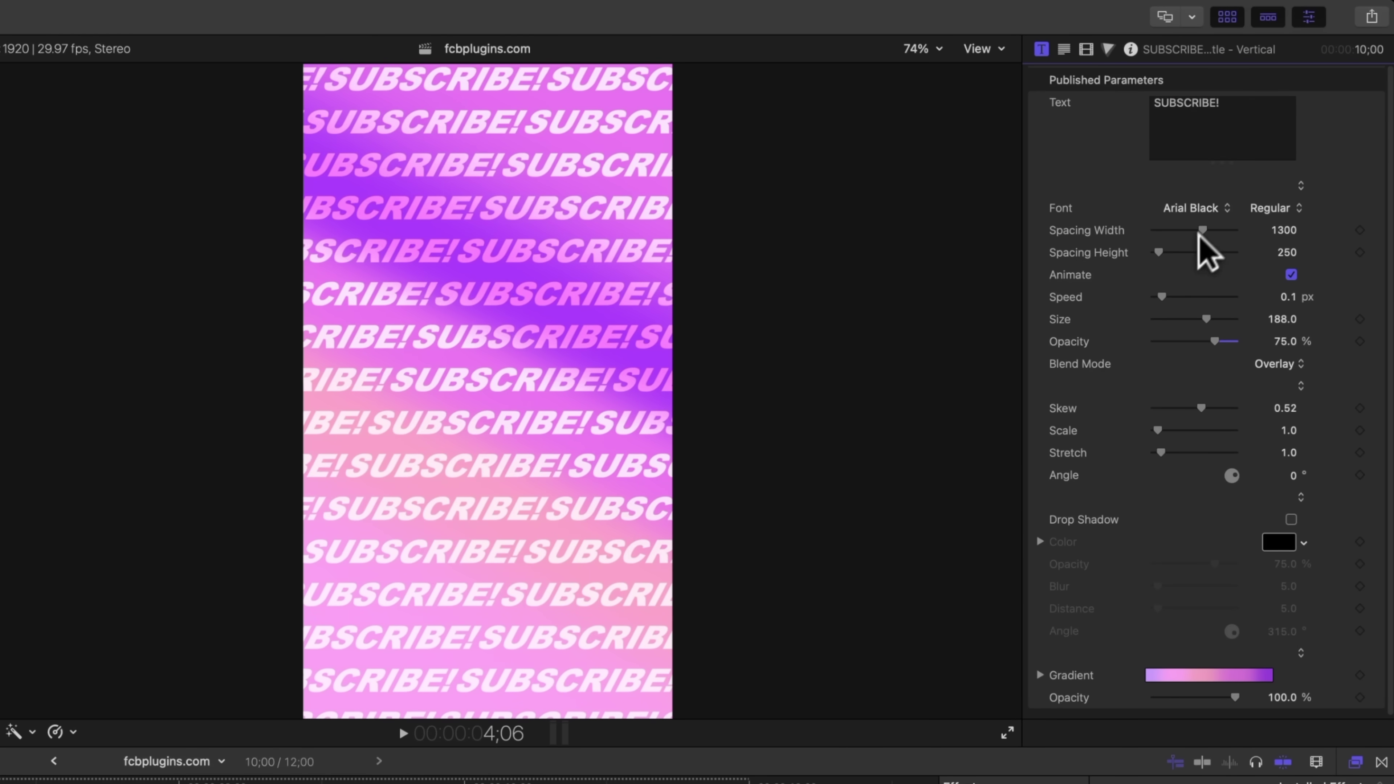
click(1290, 275)
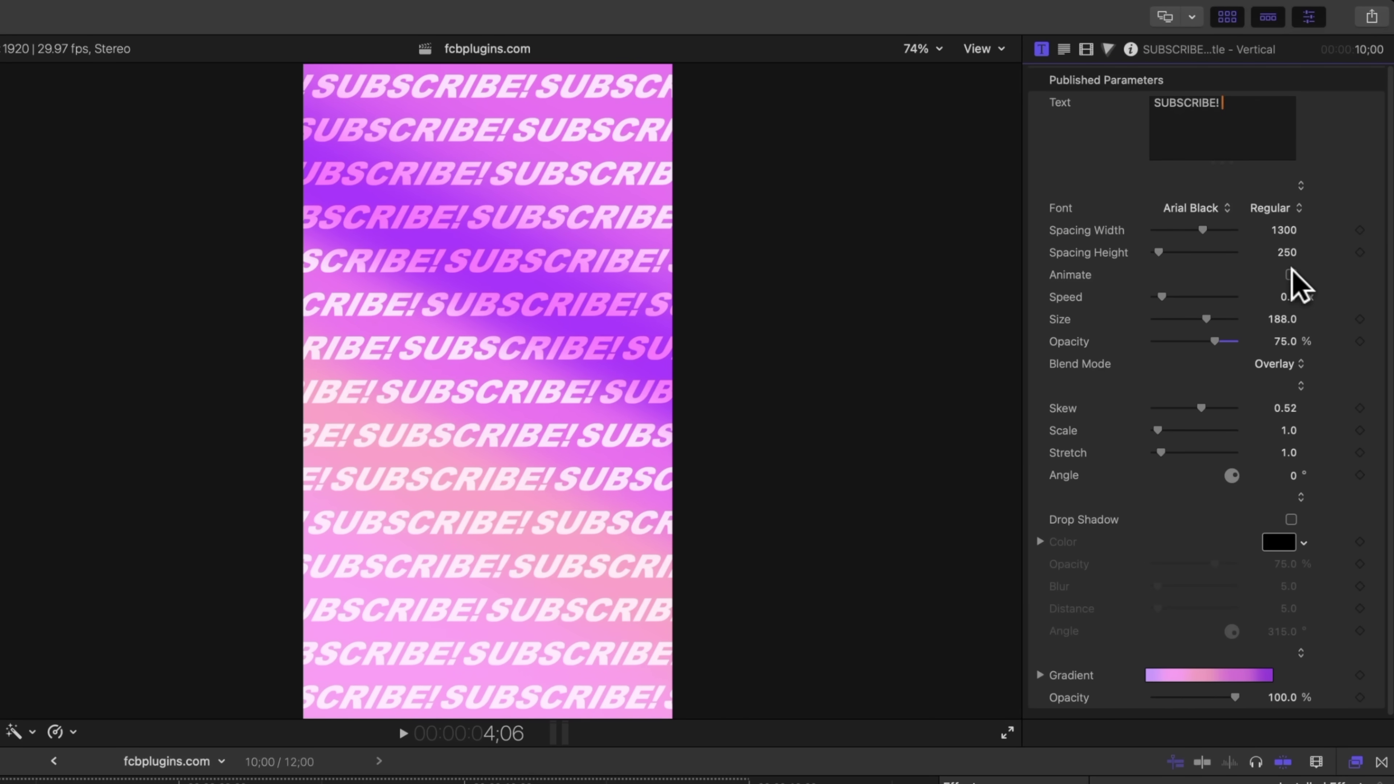
click(1291, 275)
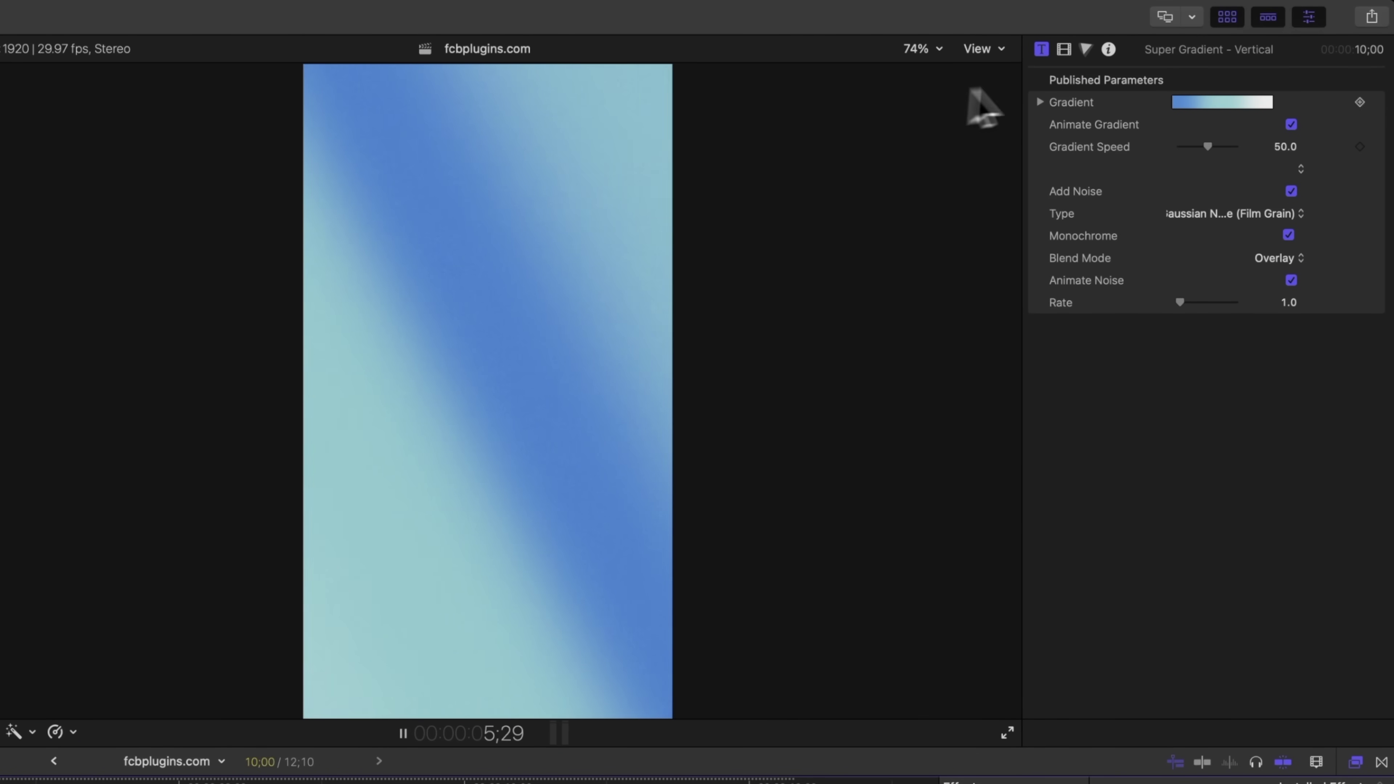
After checking the Super Gradient settings, add the Topo Melt - Vertical background above the clips
click(1035, 101)
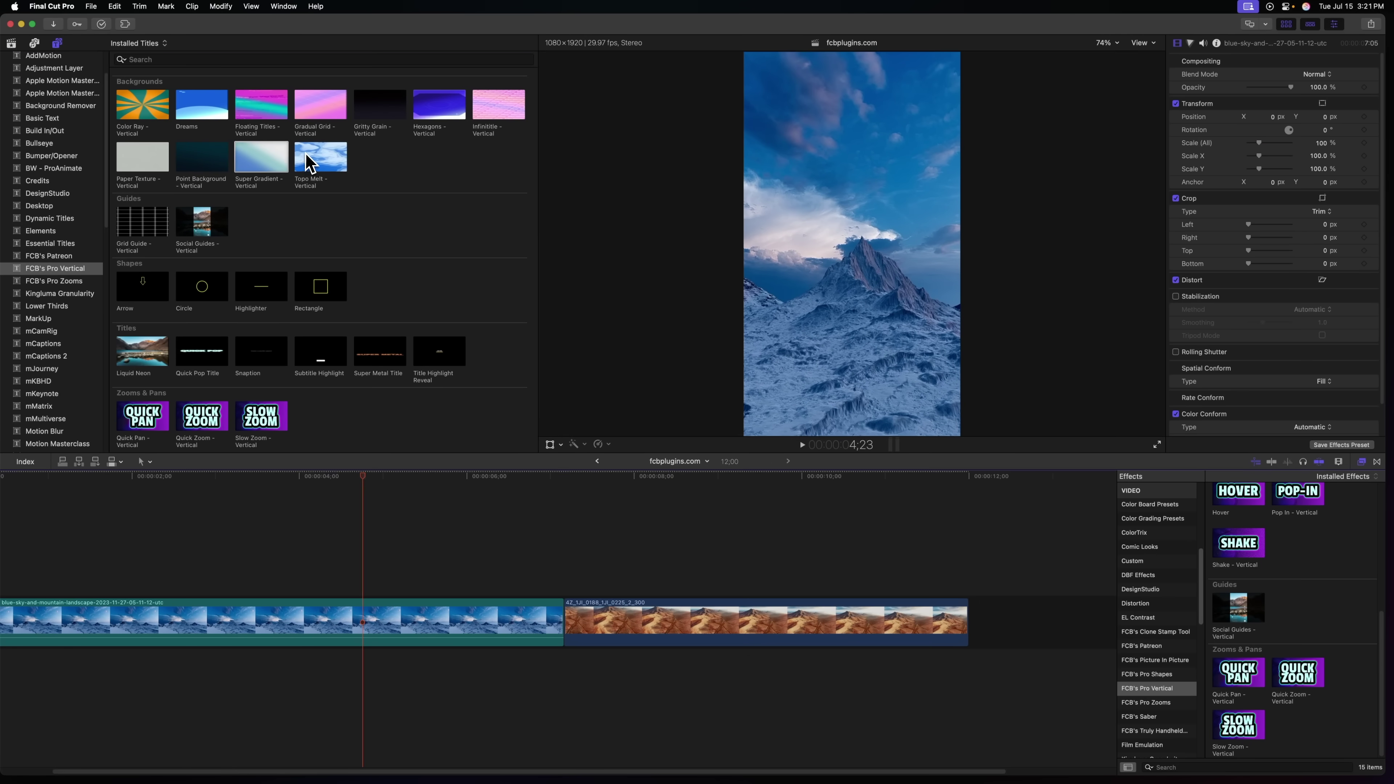
drag(320, 157, 190, 521)
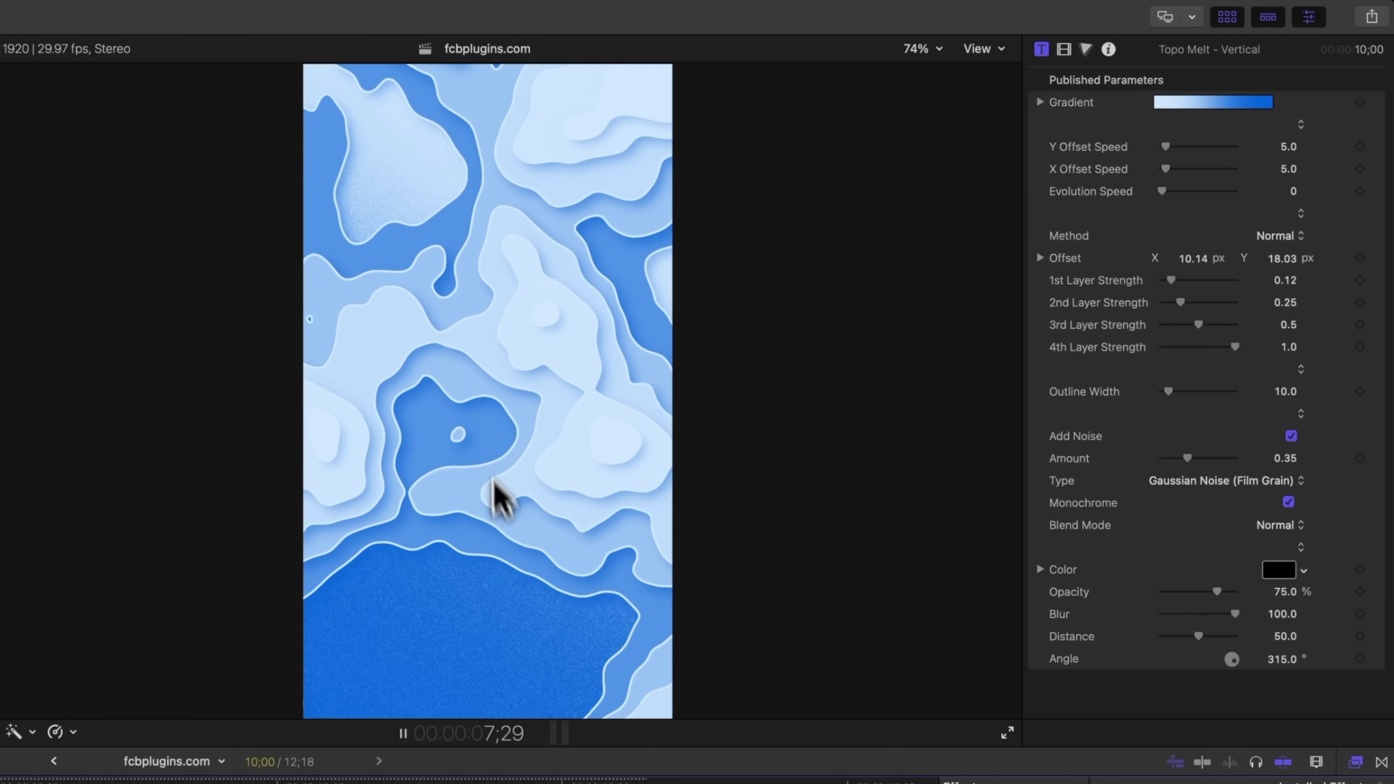
Turn the Topo Melt gradient's right colour stop dark red
key(space)
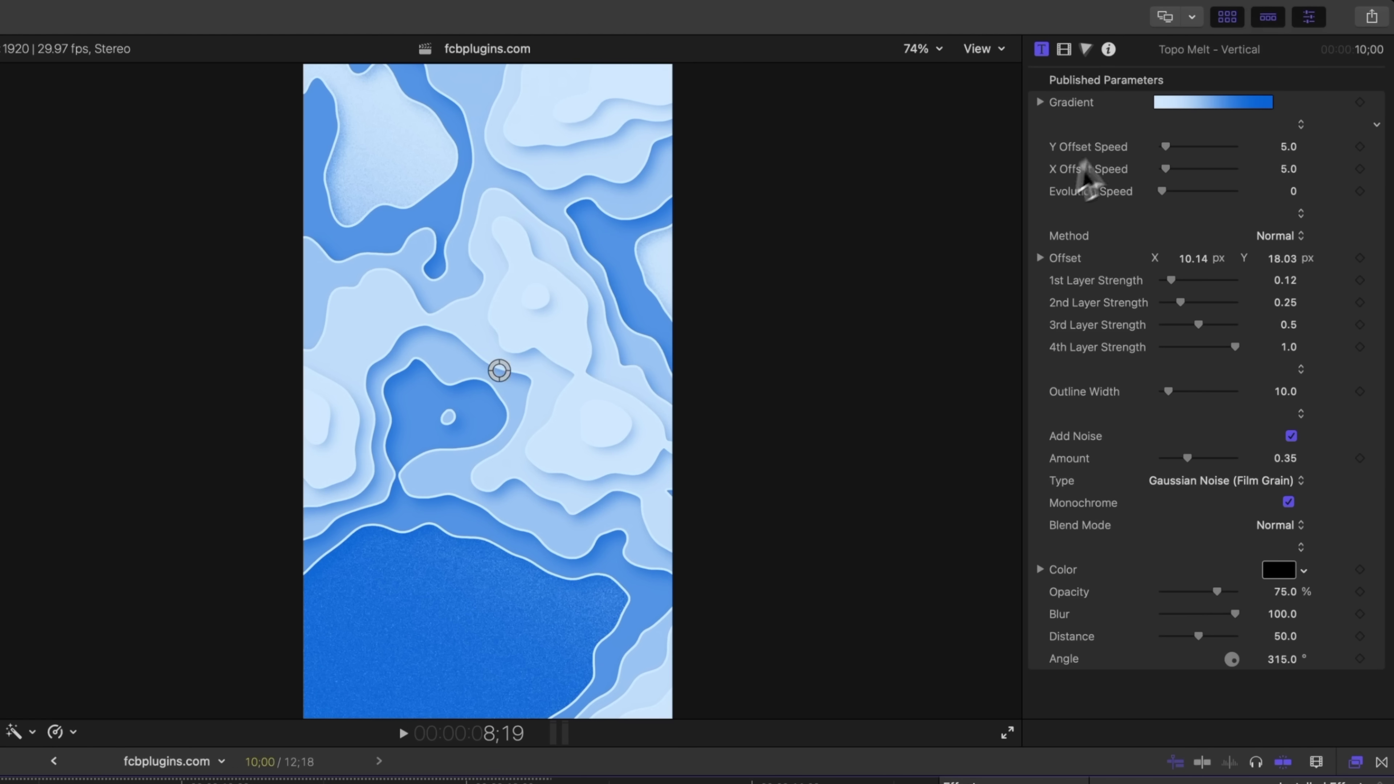
click(1039, 103)
click(1349, 180)
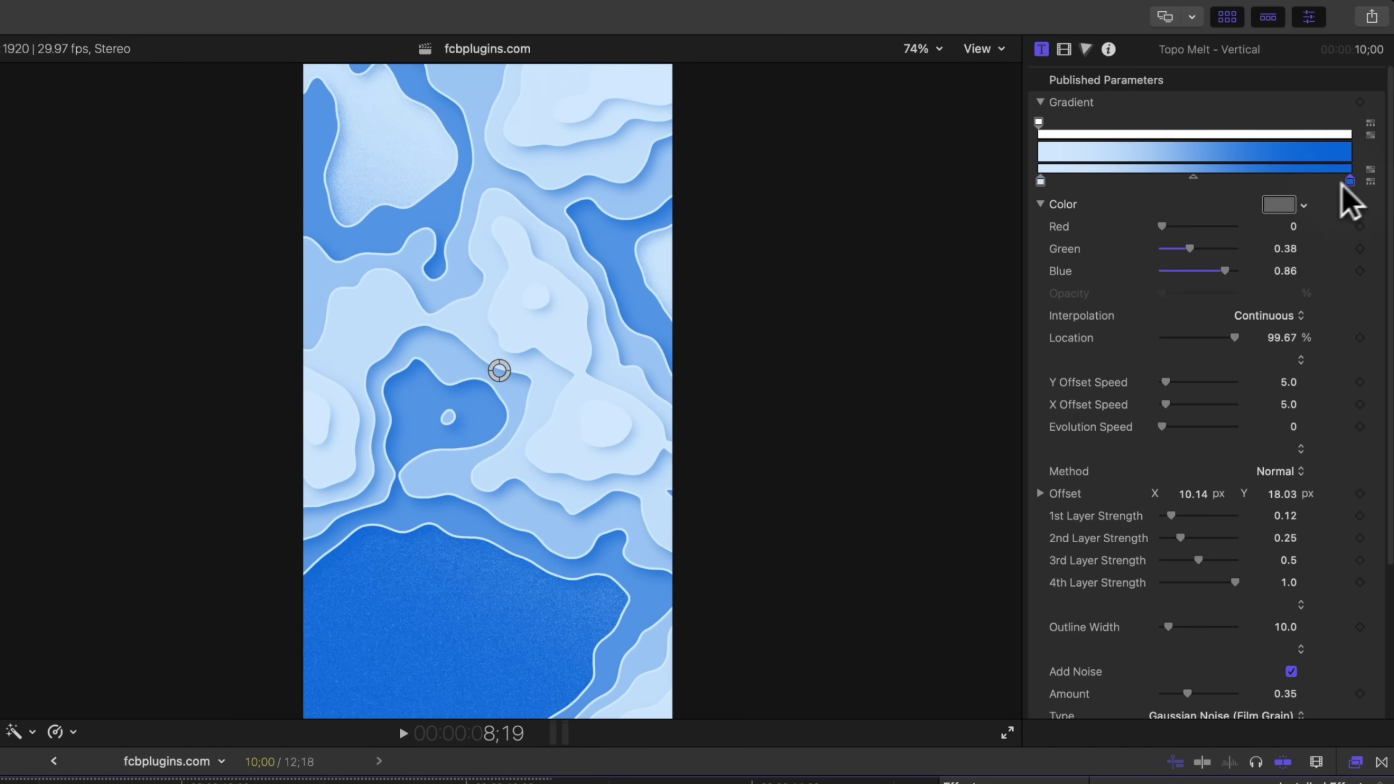
click(1278, 204)
click(112, 581)
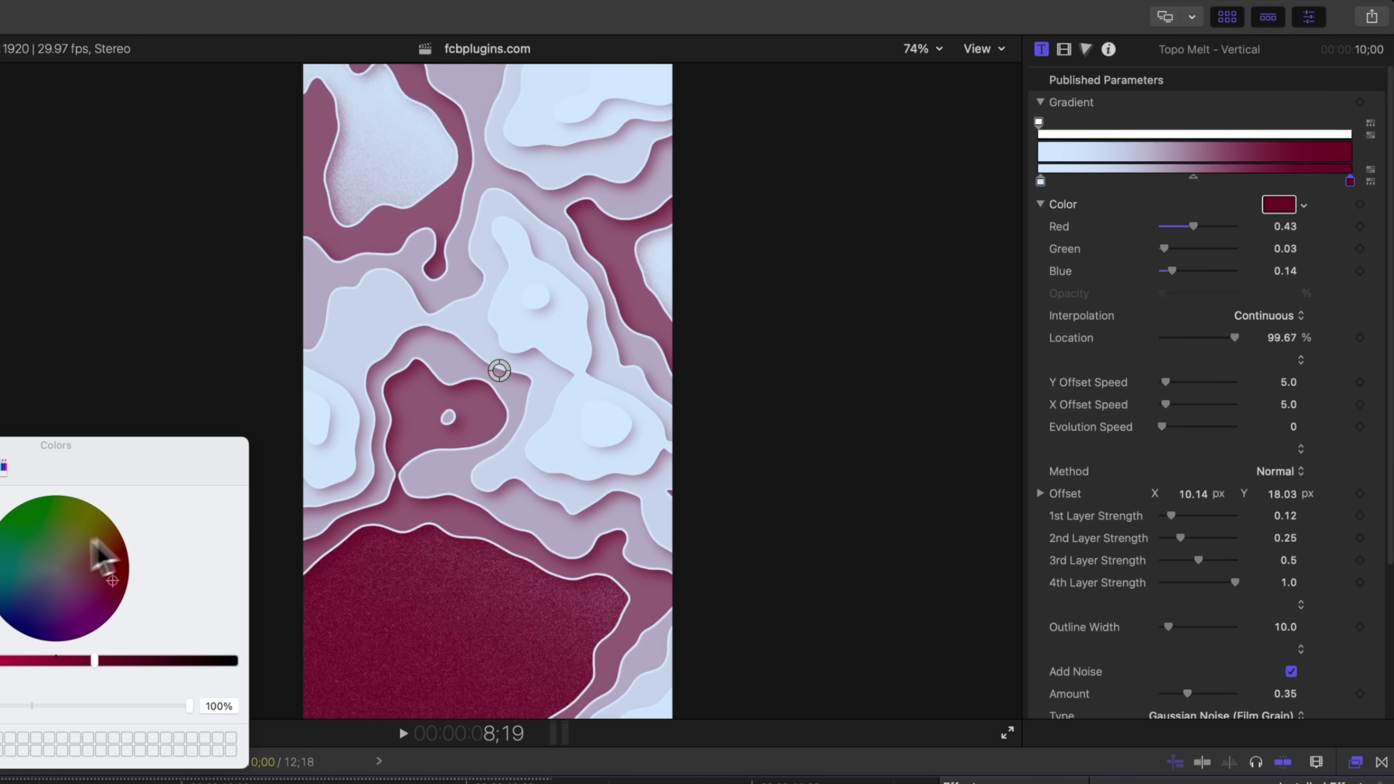
key(super+w)
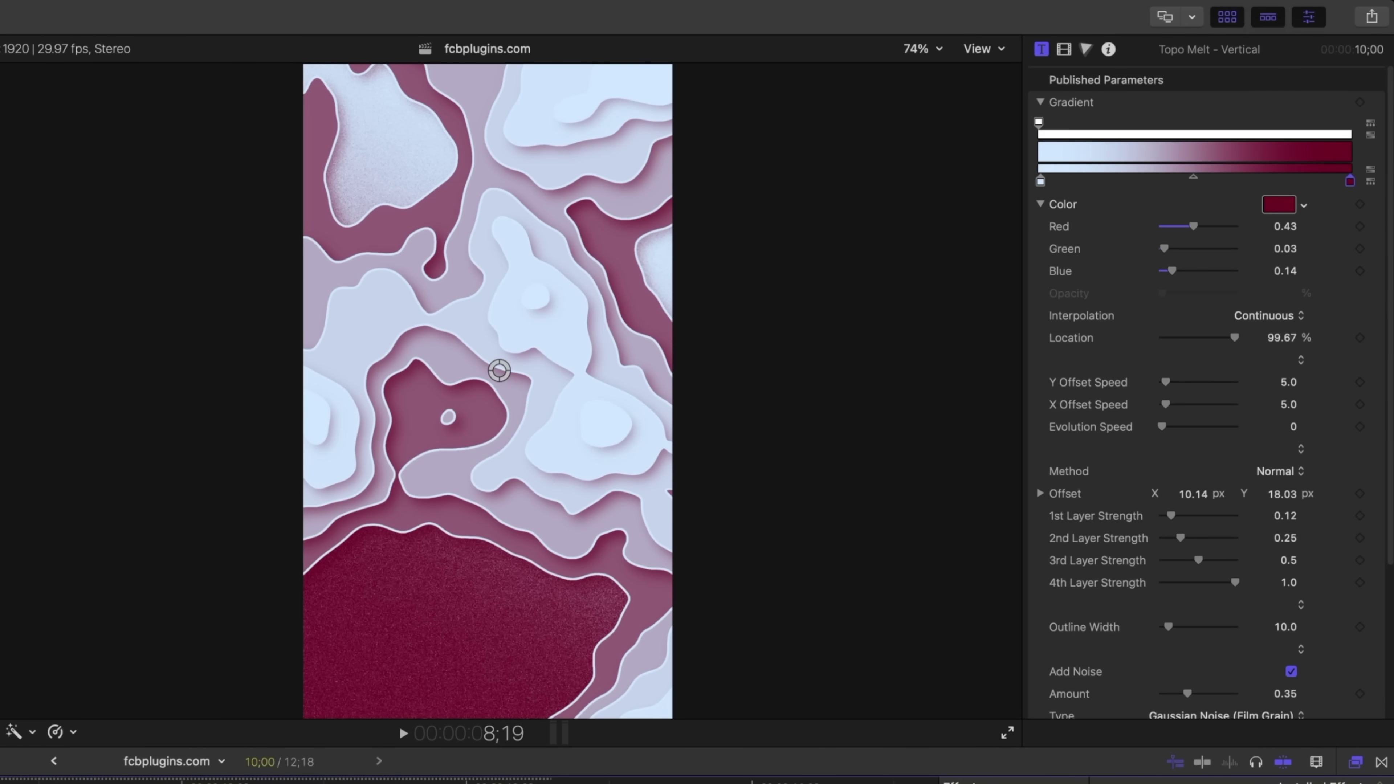
Preview the recoloured background and raise its Y Offset Speed to 13.21
key(/)
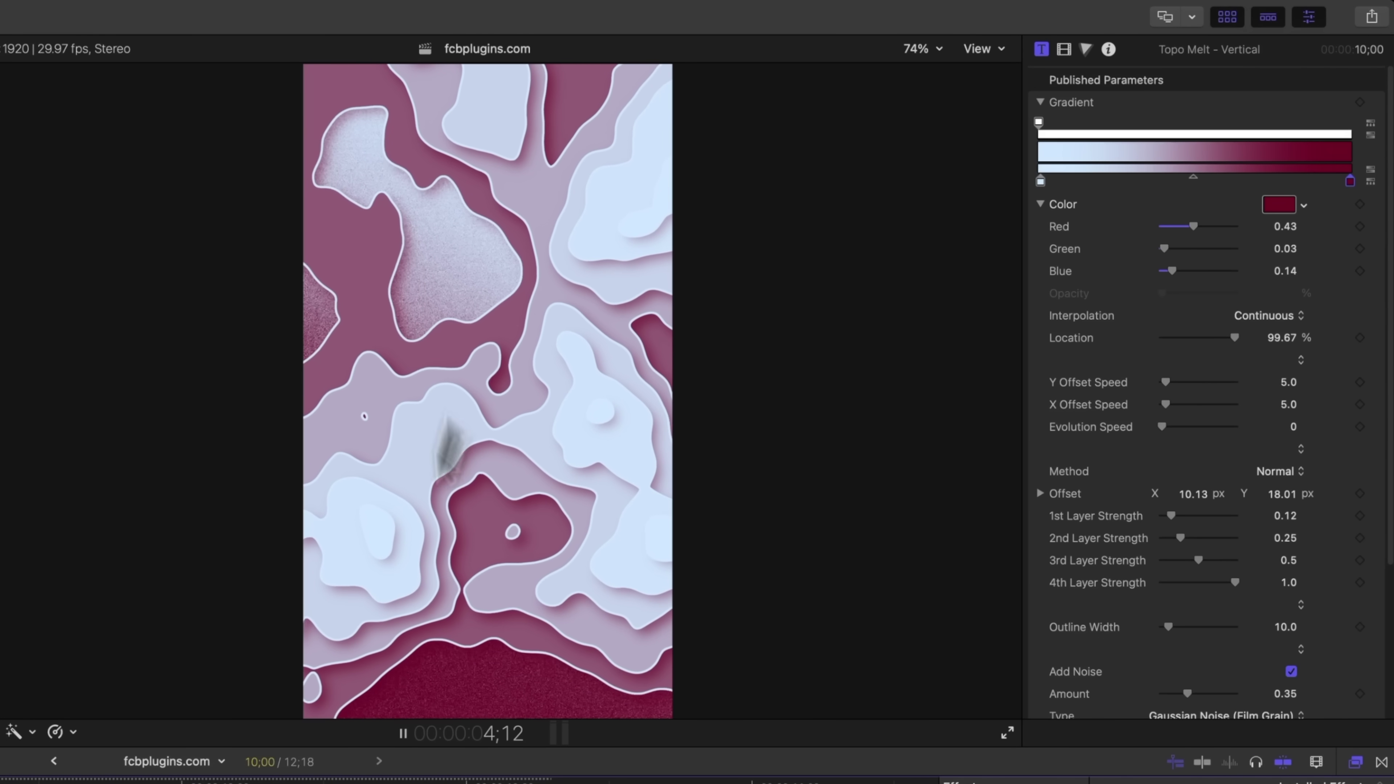
key(space)
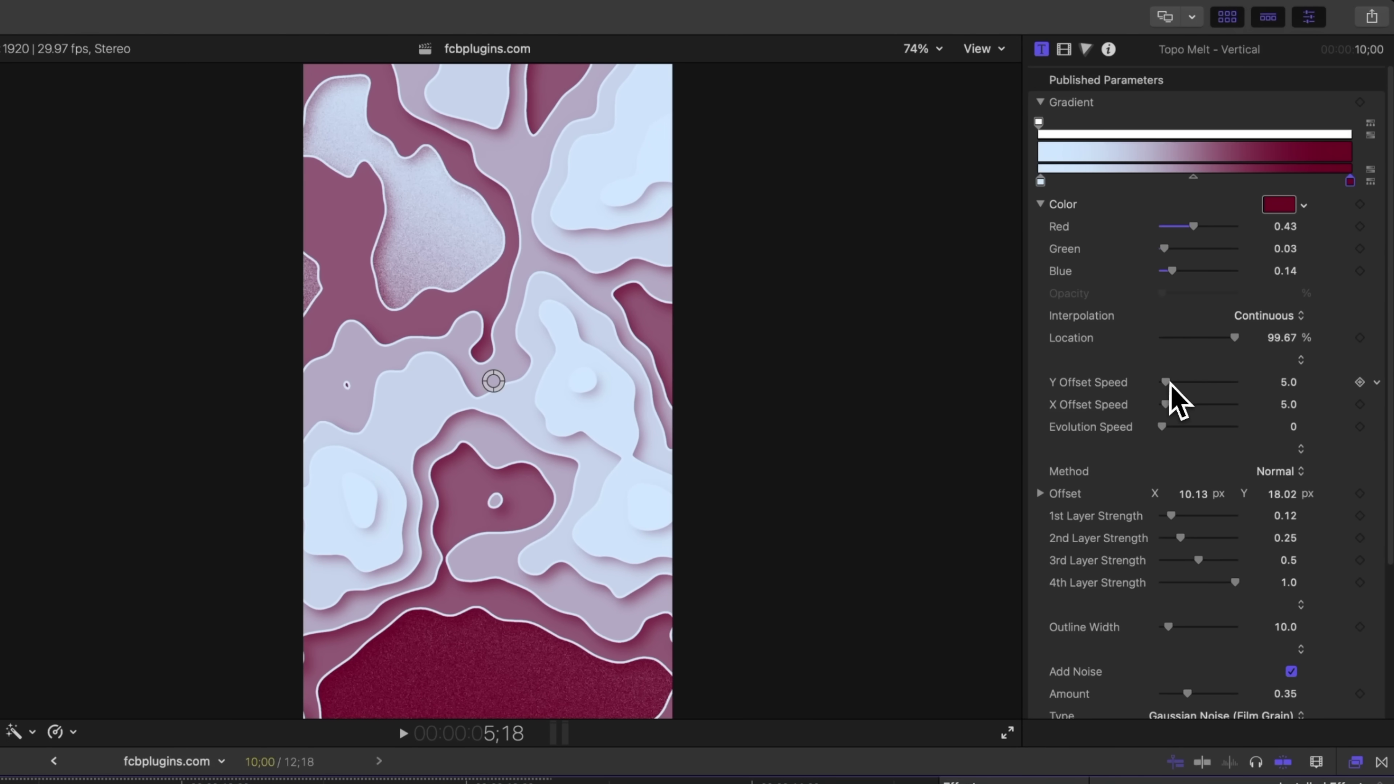
drag(1169, 383, 1172, 426)
Strengthen the first topo layer to 0.43, adjust the outline width, enable Add Noise and set shadow Angle to 403°
key(/)
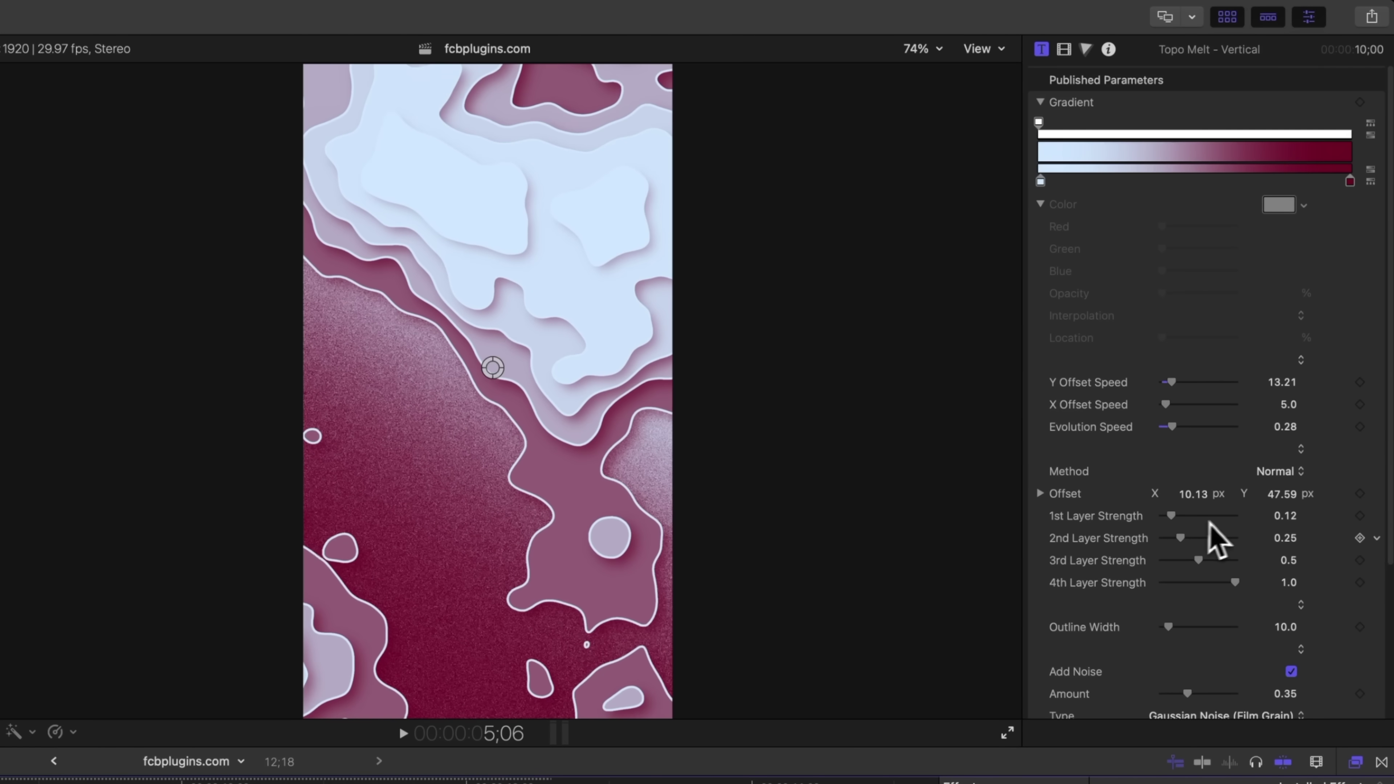
drag(1171, 515, 1199, 584)
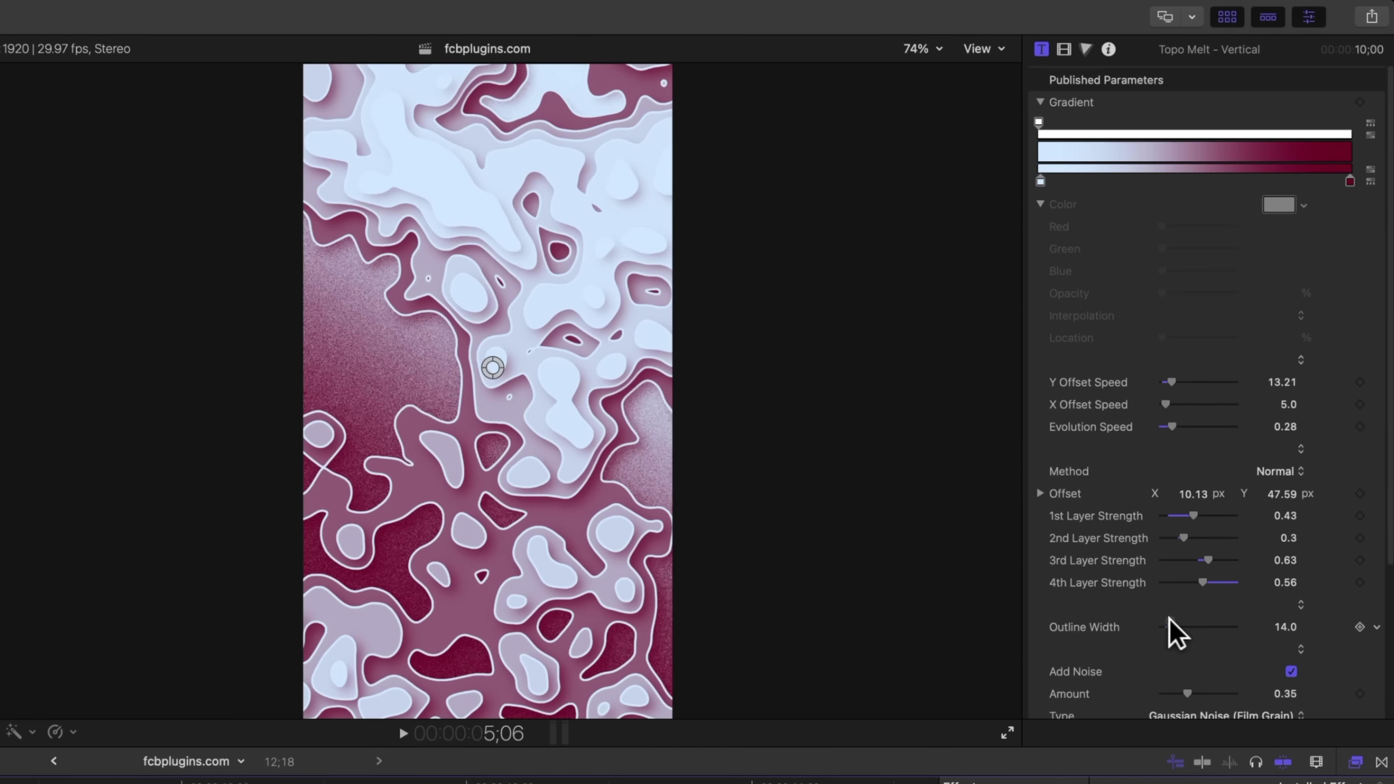
drag(1169, 629, 1174, 639)
scroll(1177, 648, down, 2)
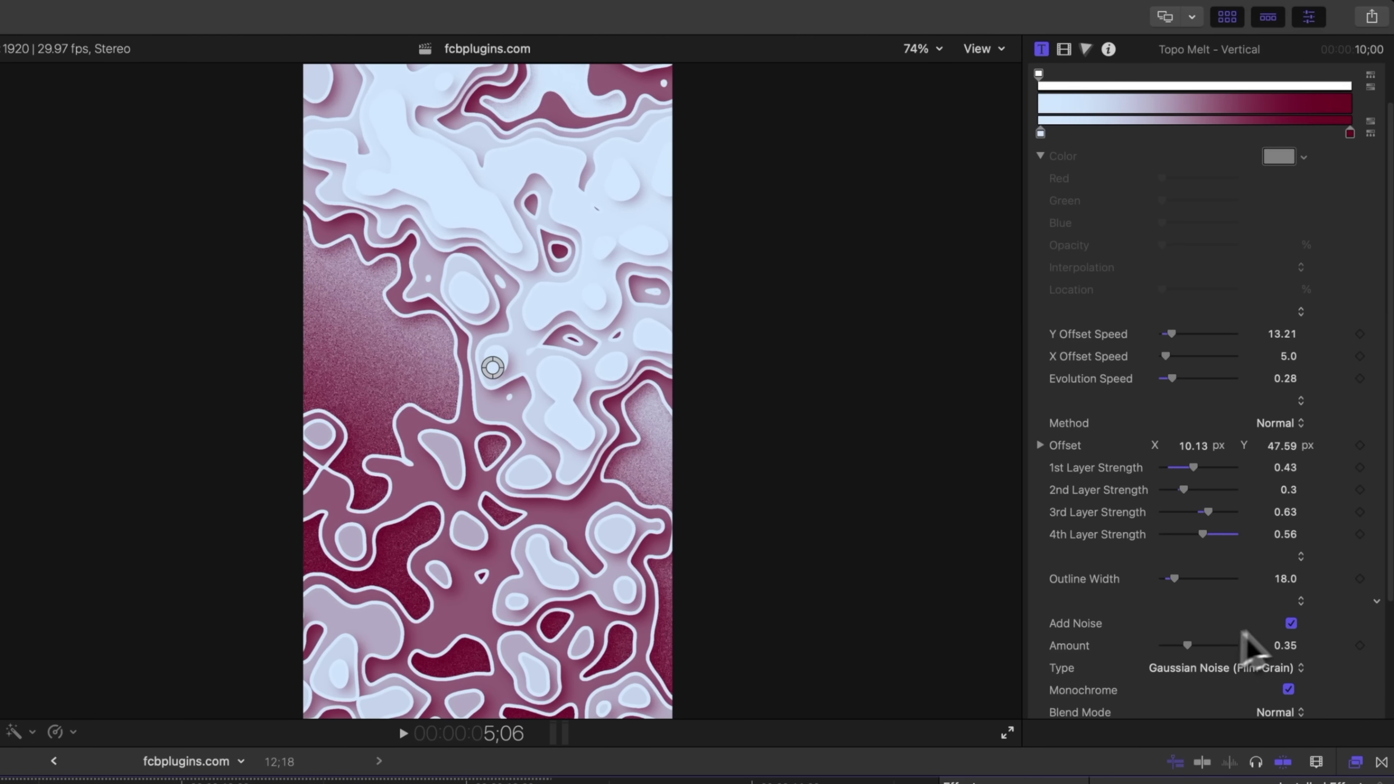
click(1291, 623)
scroll(1223, 653, down, 5)
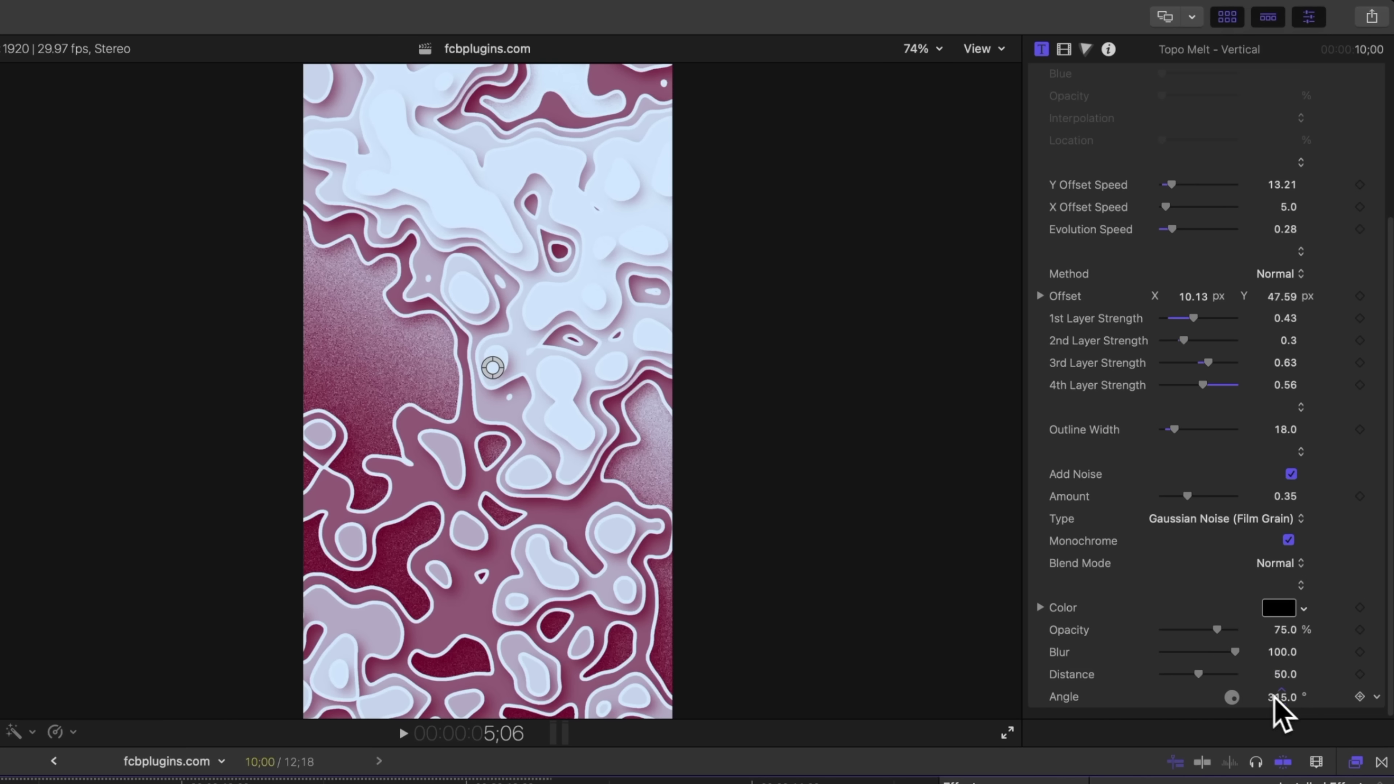
drag(1274, 697, 1276, 664)
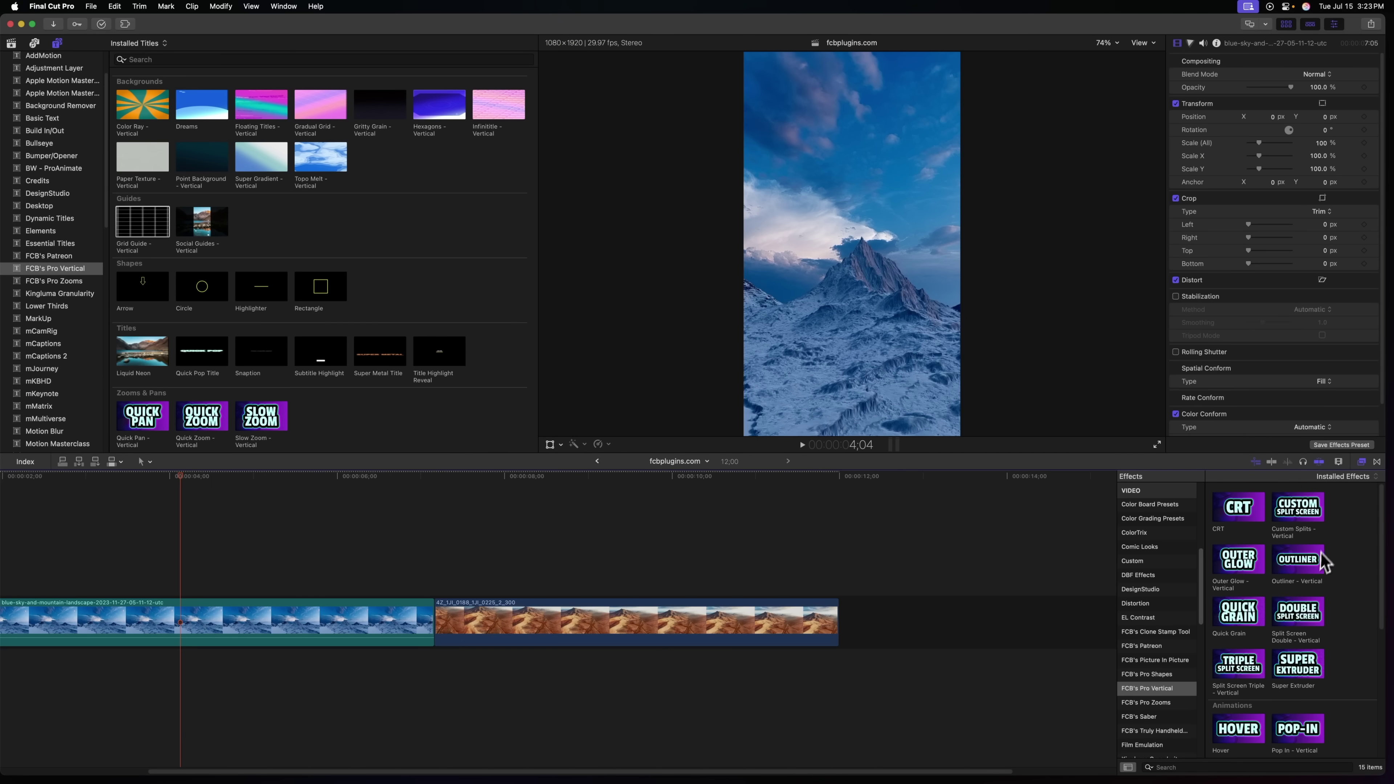
Apply CRT to the sky clip with Bloom about 55%, Waviness 83 and Grid Opacity 51.43%
drag(1103, 522, 311, 623)
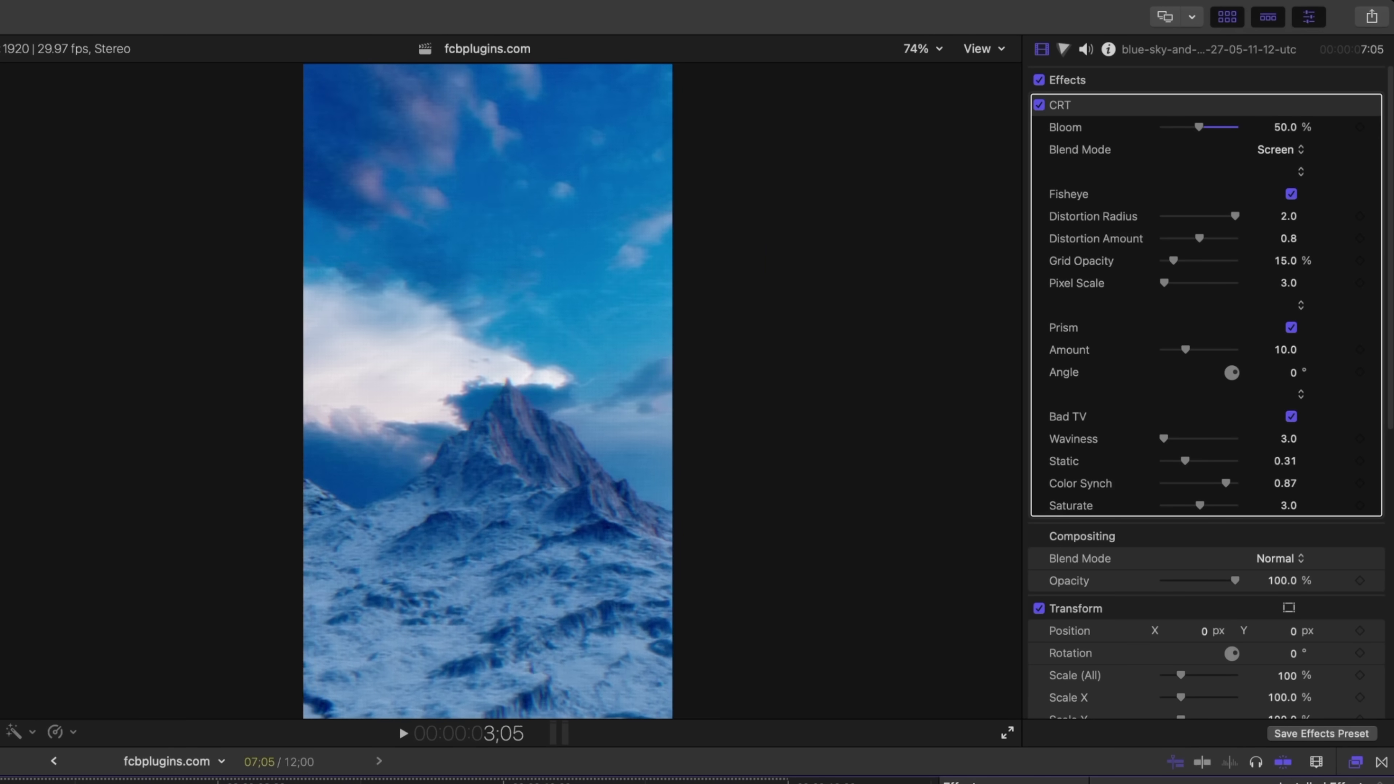
mouse_move(1204, 128)
mouse_down()
mouse_move(1276, 156)
mouse_move(1191, 140)
mouse_move(1209, 142)
mouse_up()
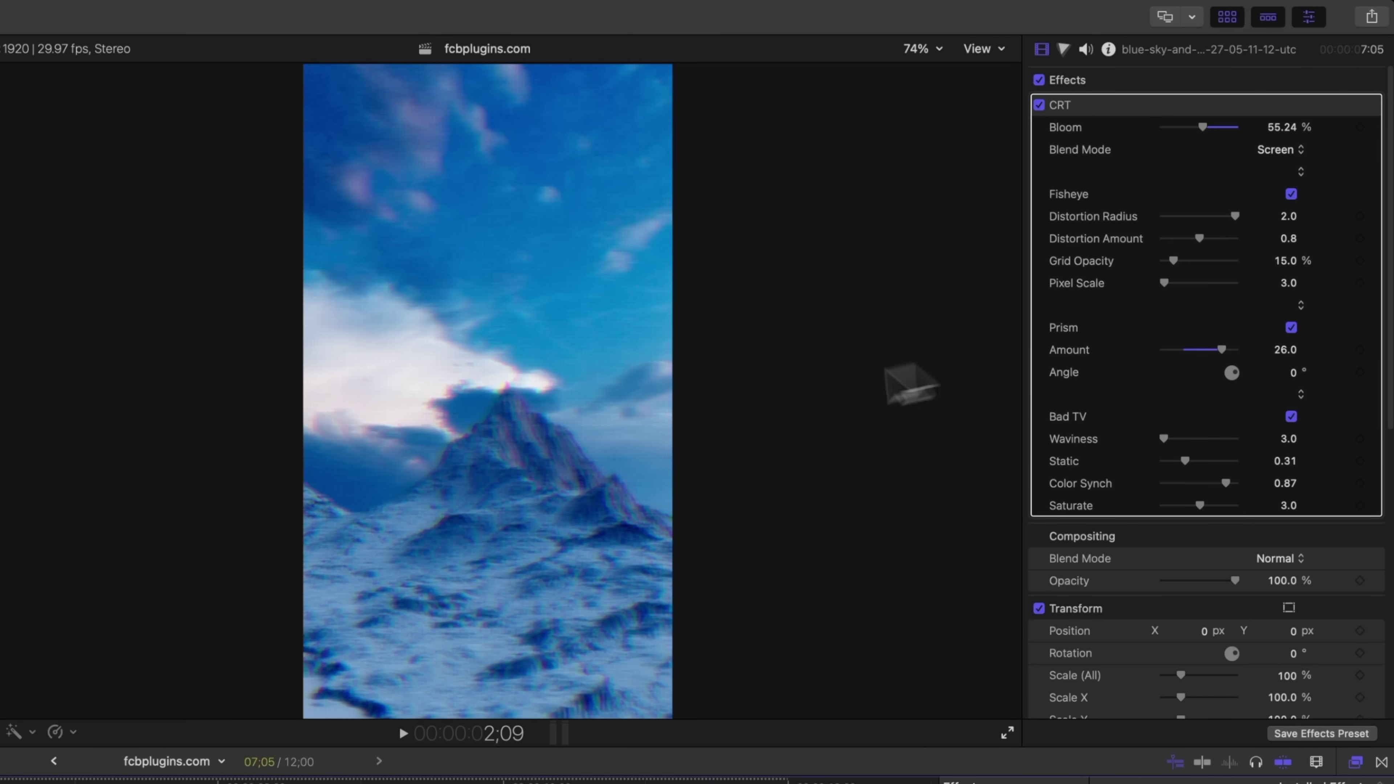
drag(1181, 436, 1192, 438)
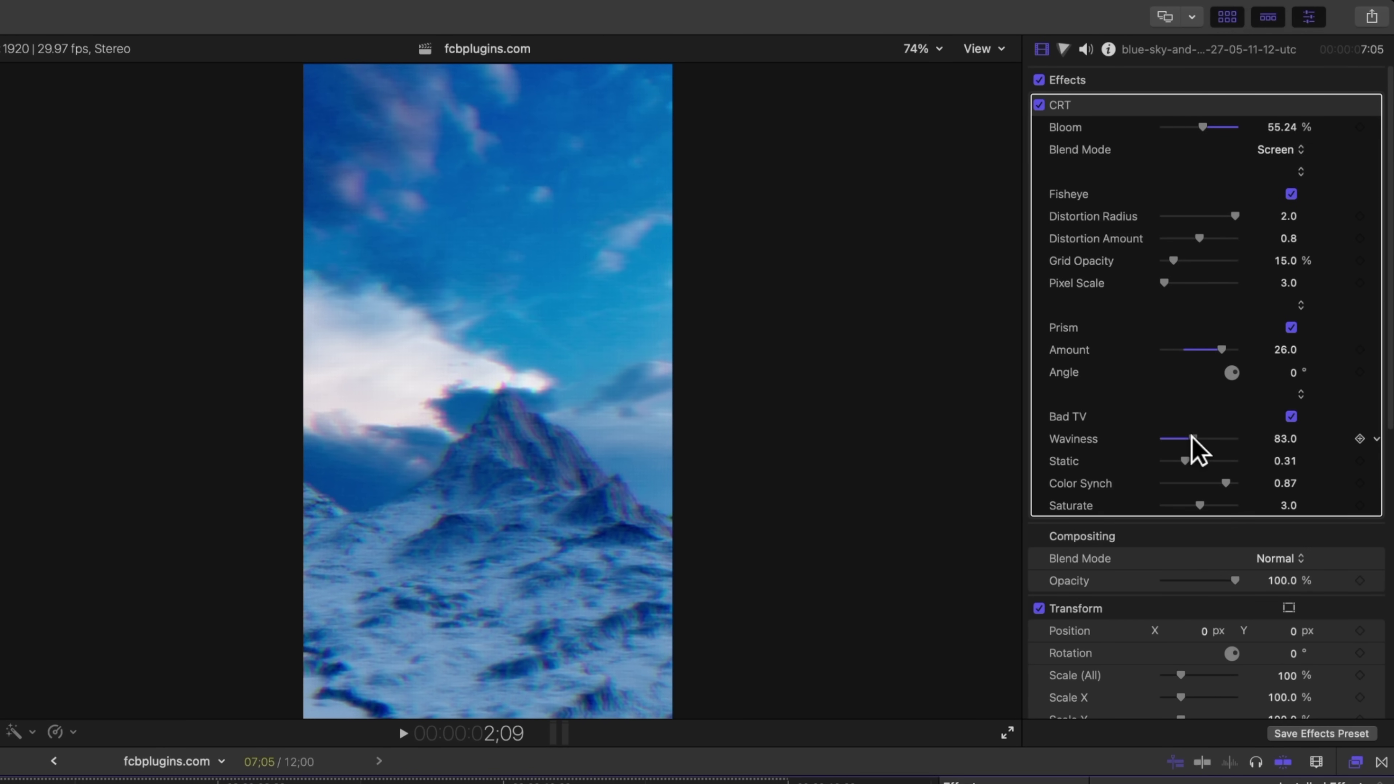
scroll(1158, 406, down, 2)
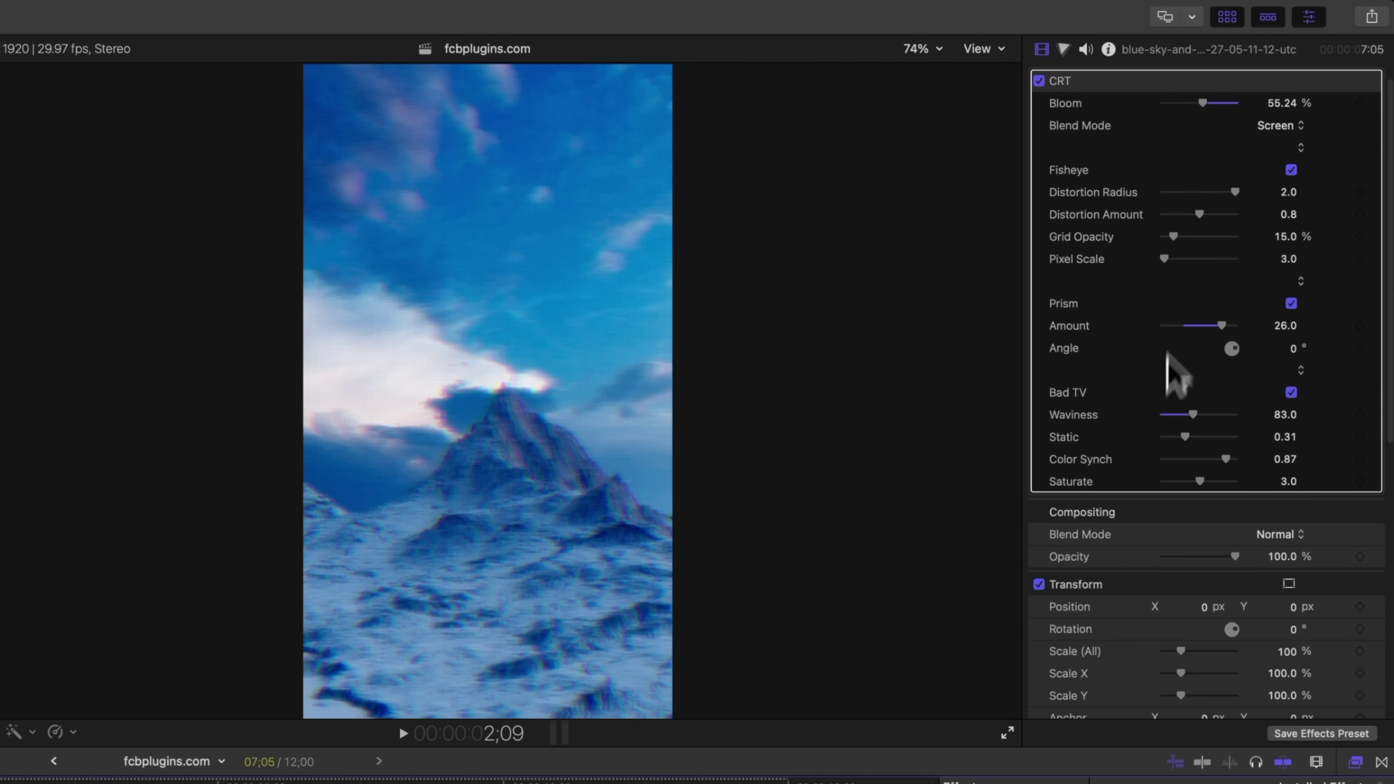
drag(1185, 252, 1202, 253)
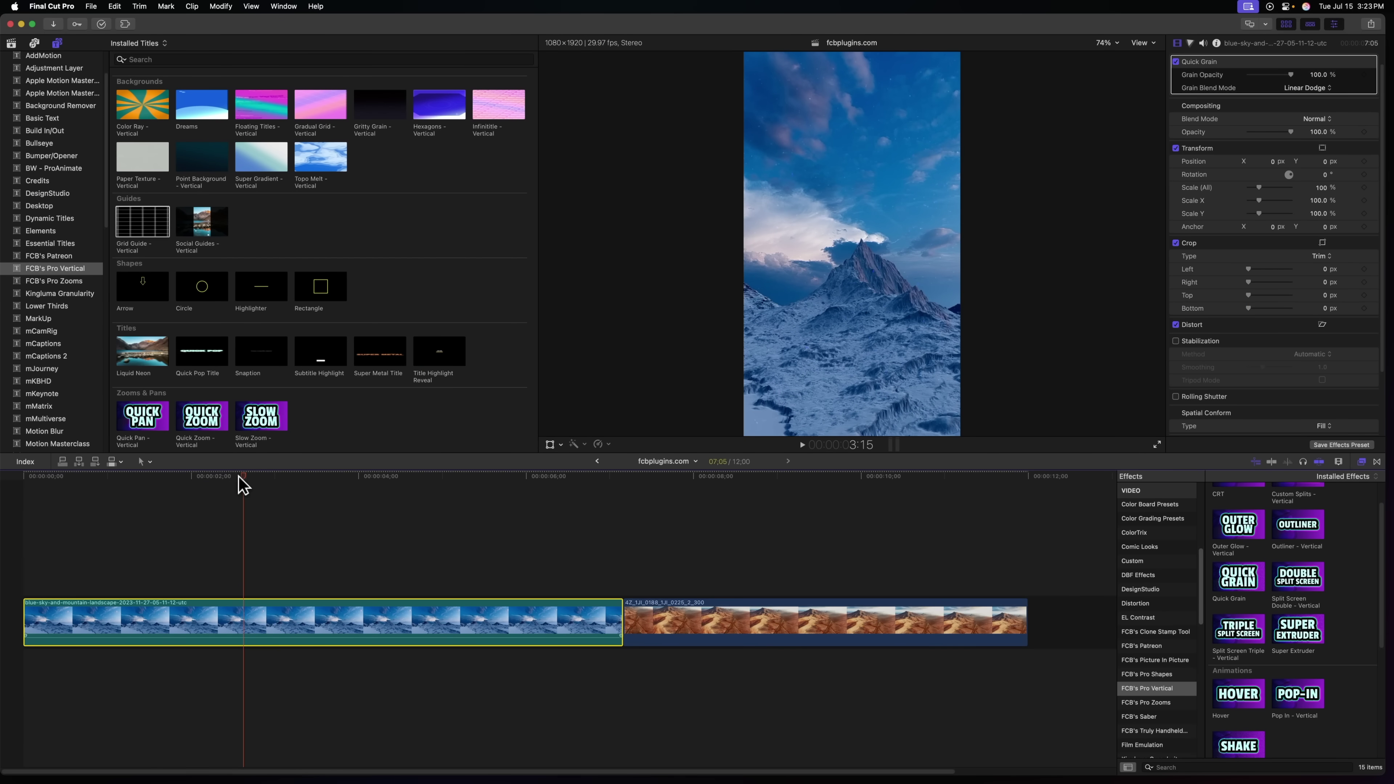
Preview the grain, try Color Dodge, then set Quick Grain's Grain Blend Mode to Screen and replay
click(155, 476)
key(space)
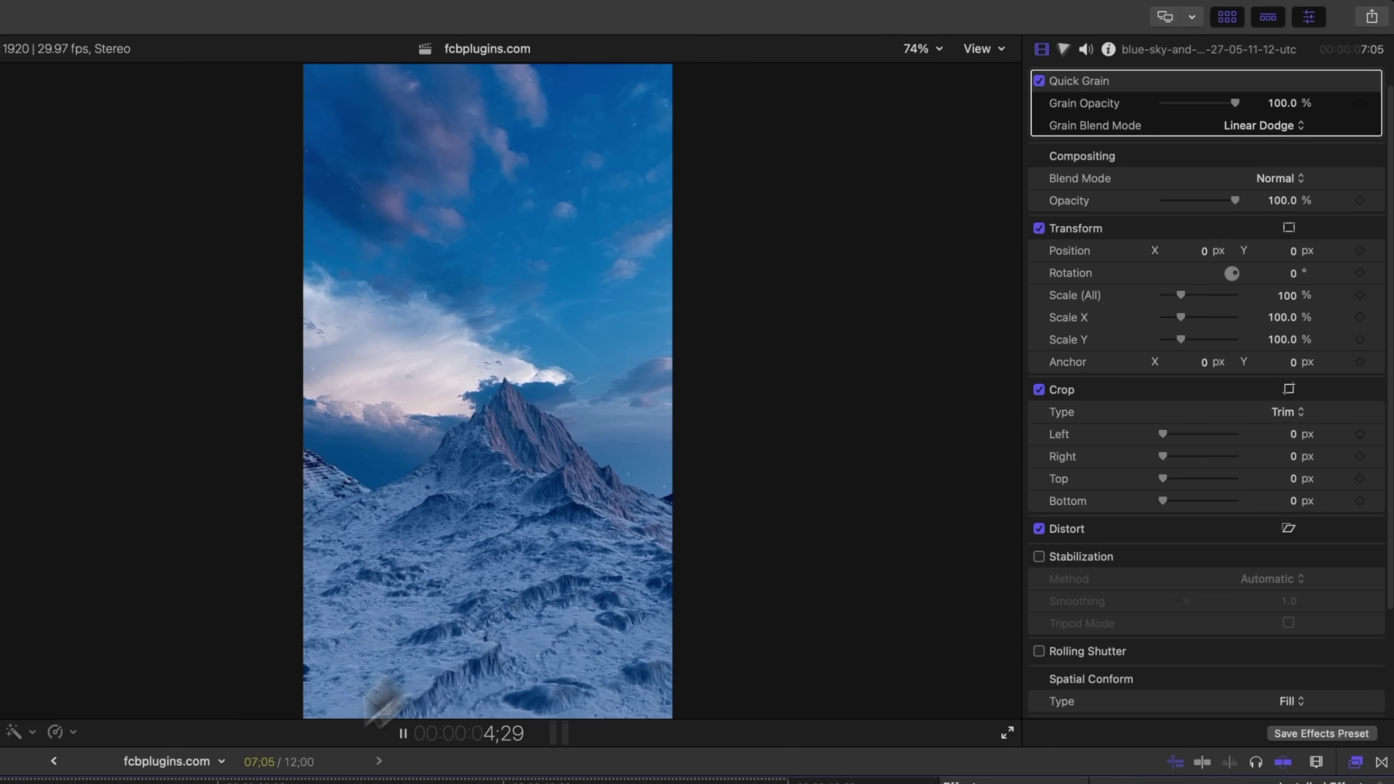
key(space)
click(1265, 125)
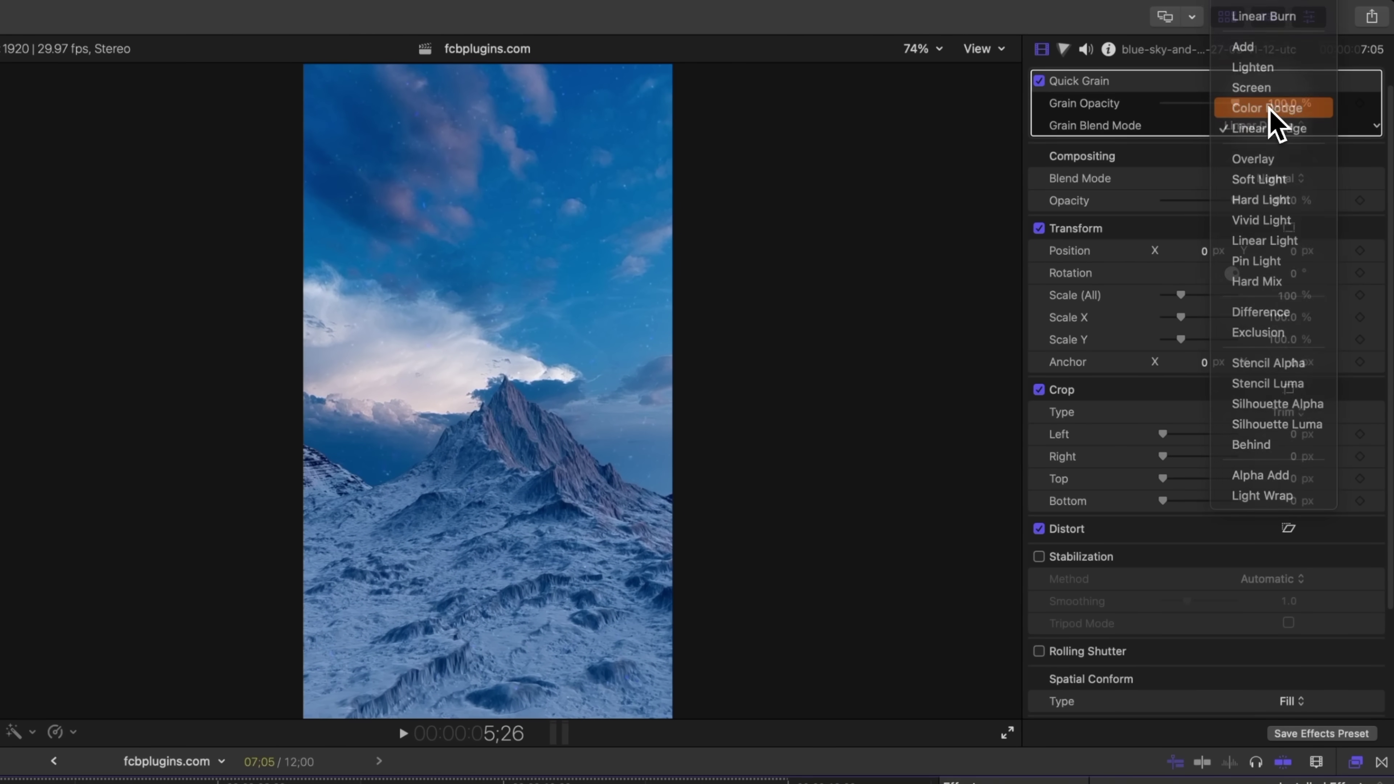
click(1267, 107)
click(1260, 126)
click(1261, 107)
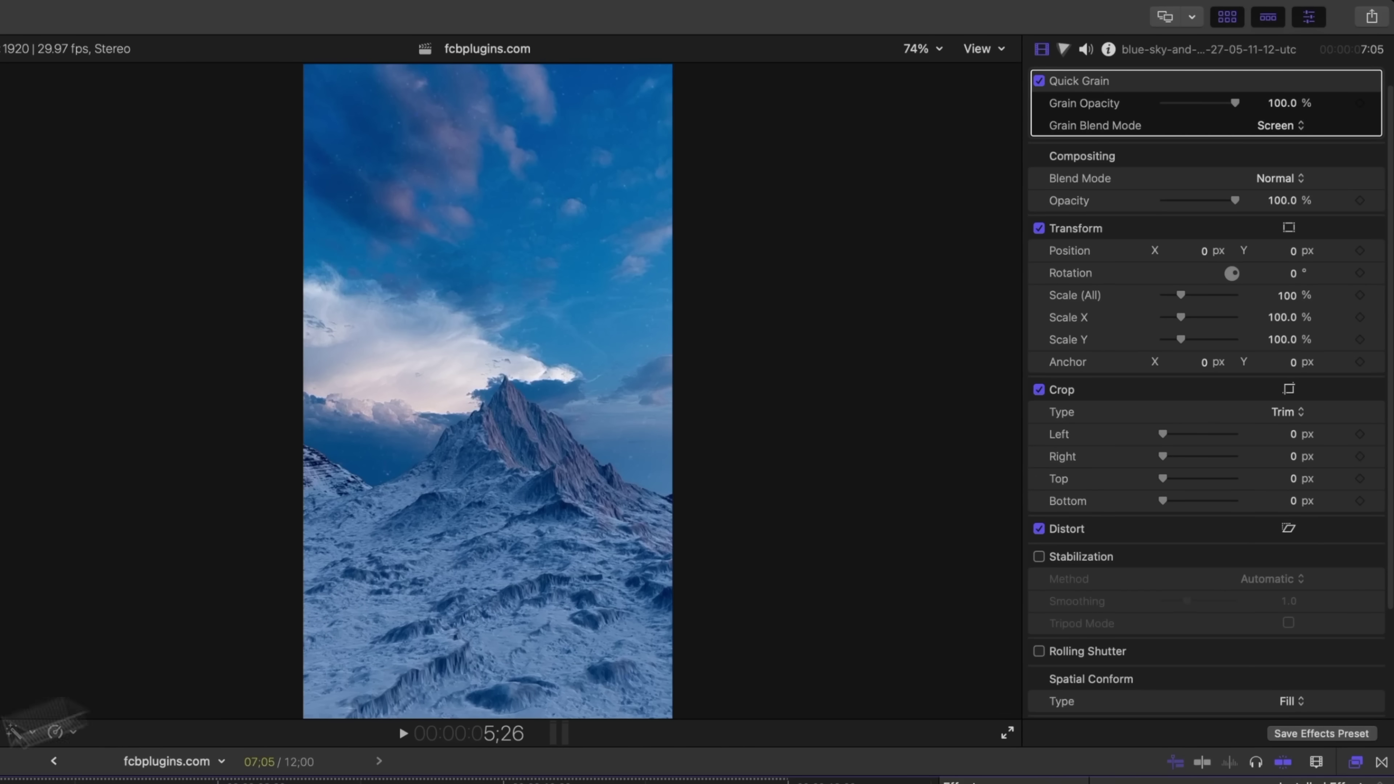
click(402, 731)
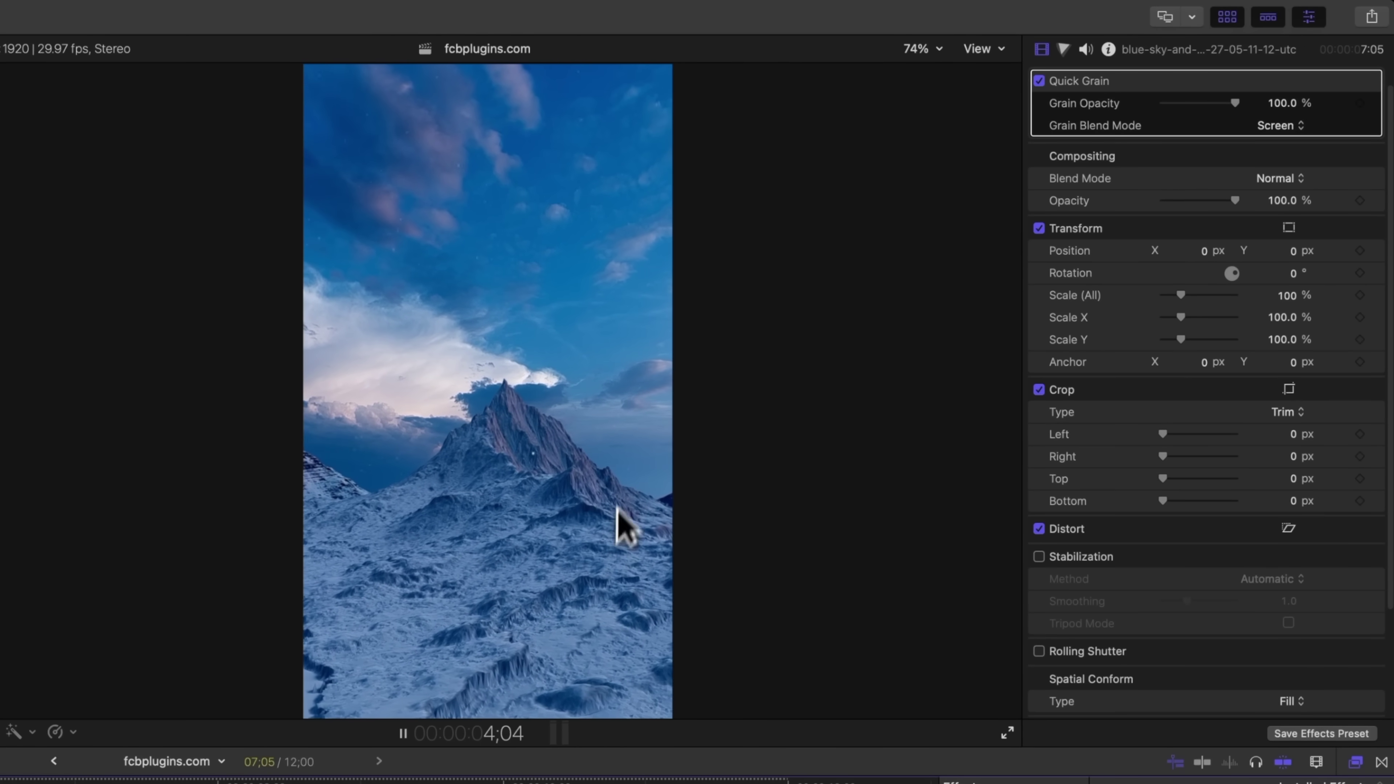
key(space)
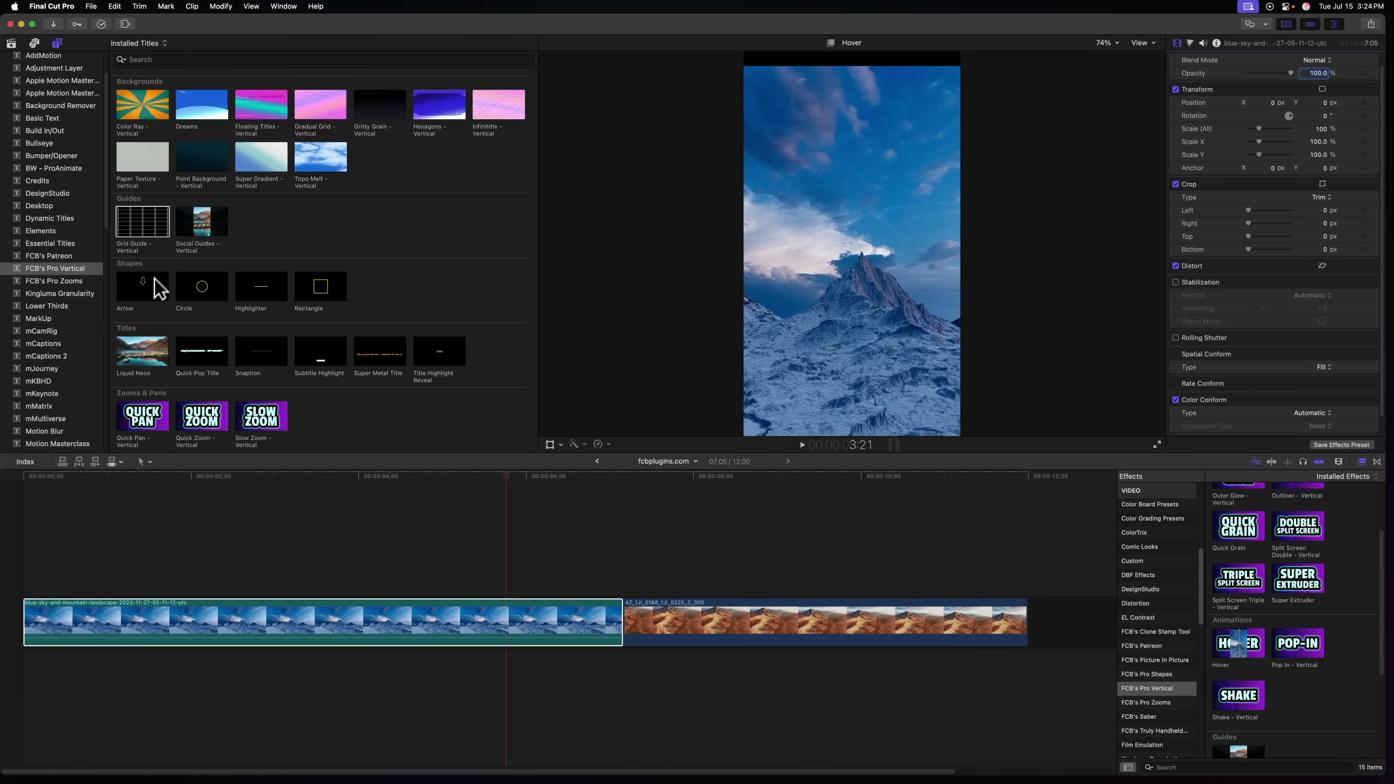
Add the Arrow title above the sky clip with a Hover animation limited to Half Range
drag(158, 287, 336, 516)
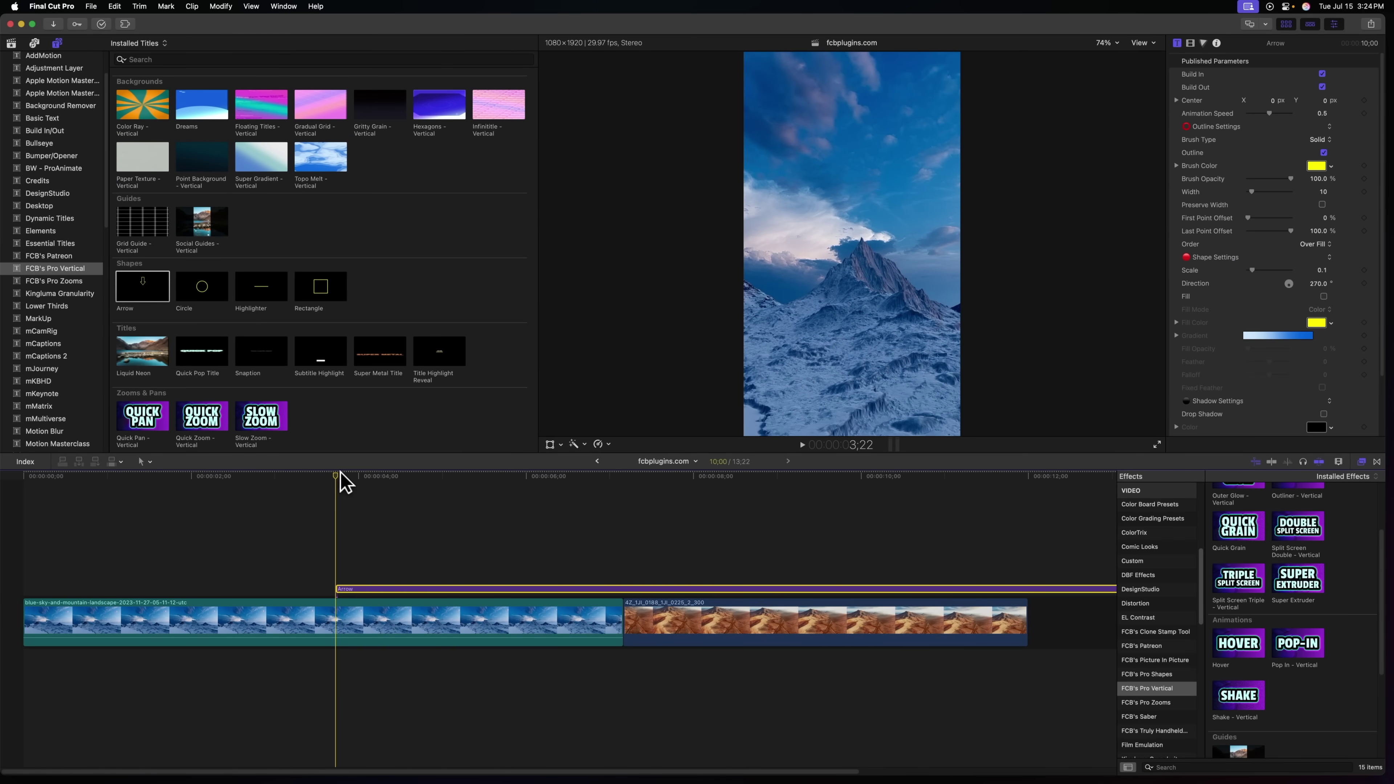
key(space)
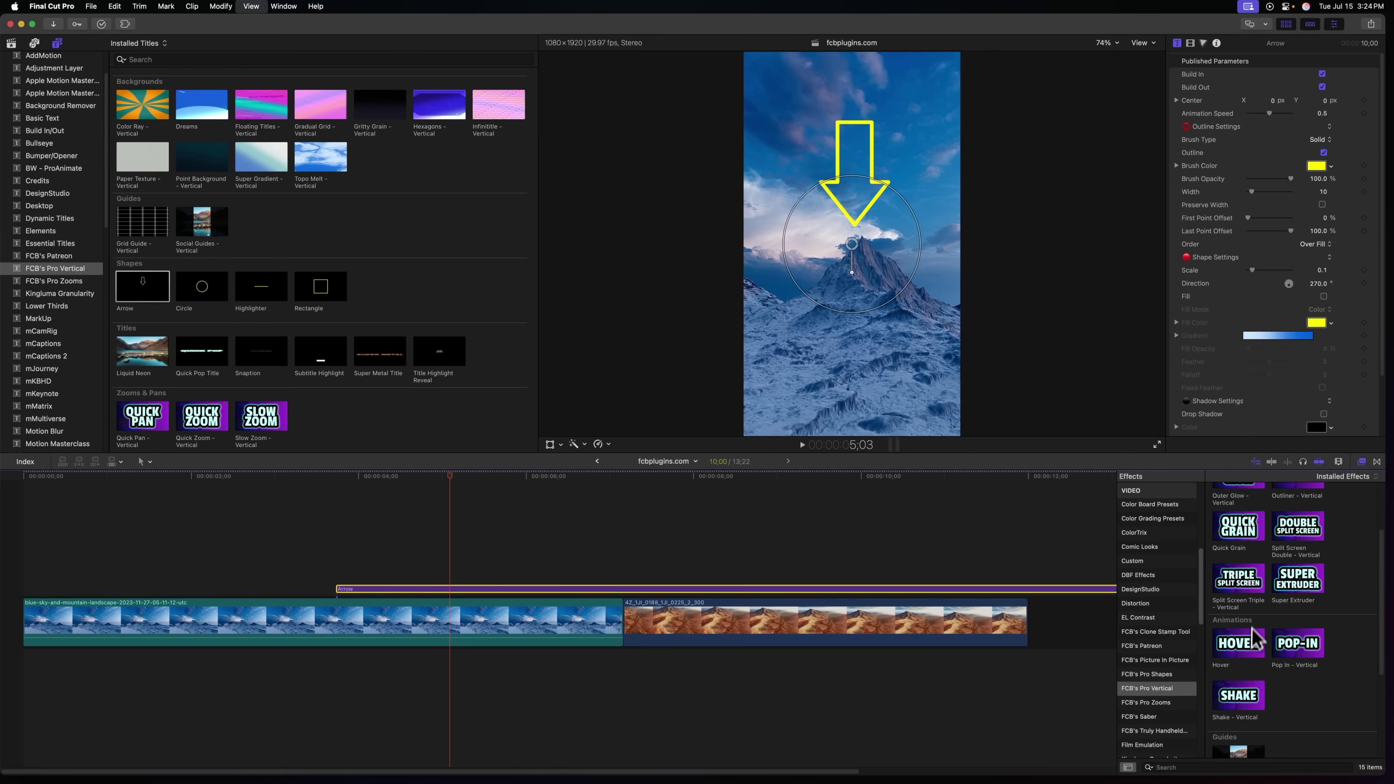
drag(1238, 643, 417, 505)
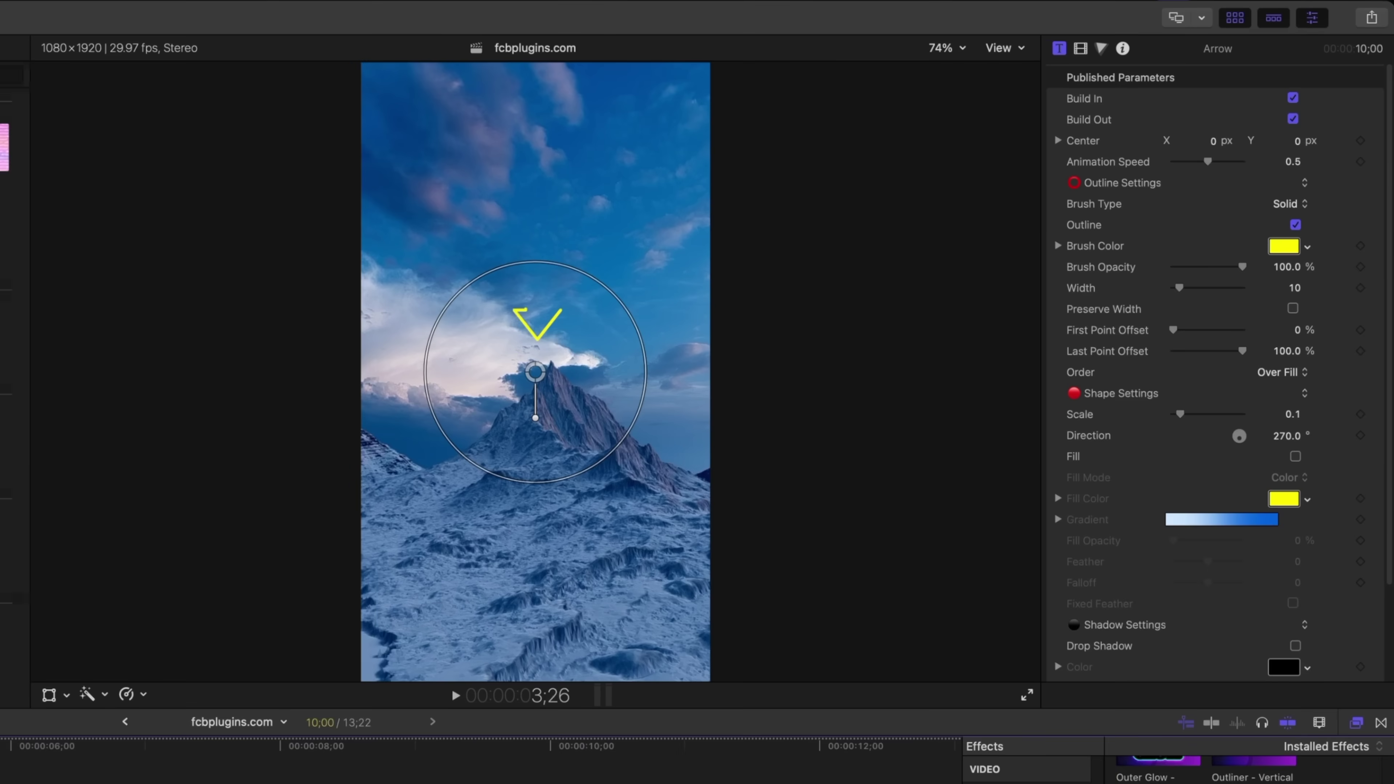
key(space)
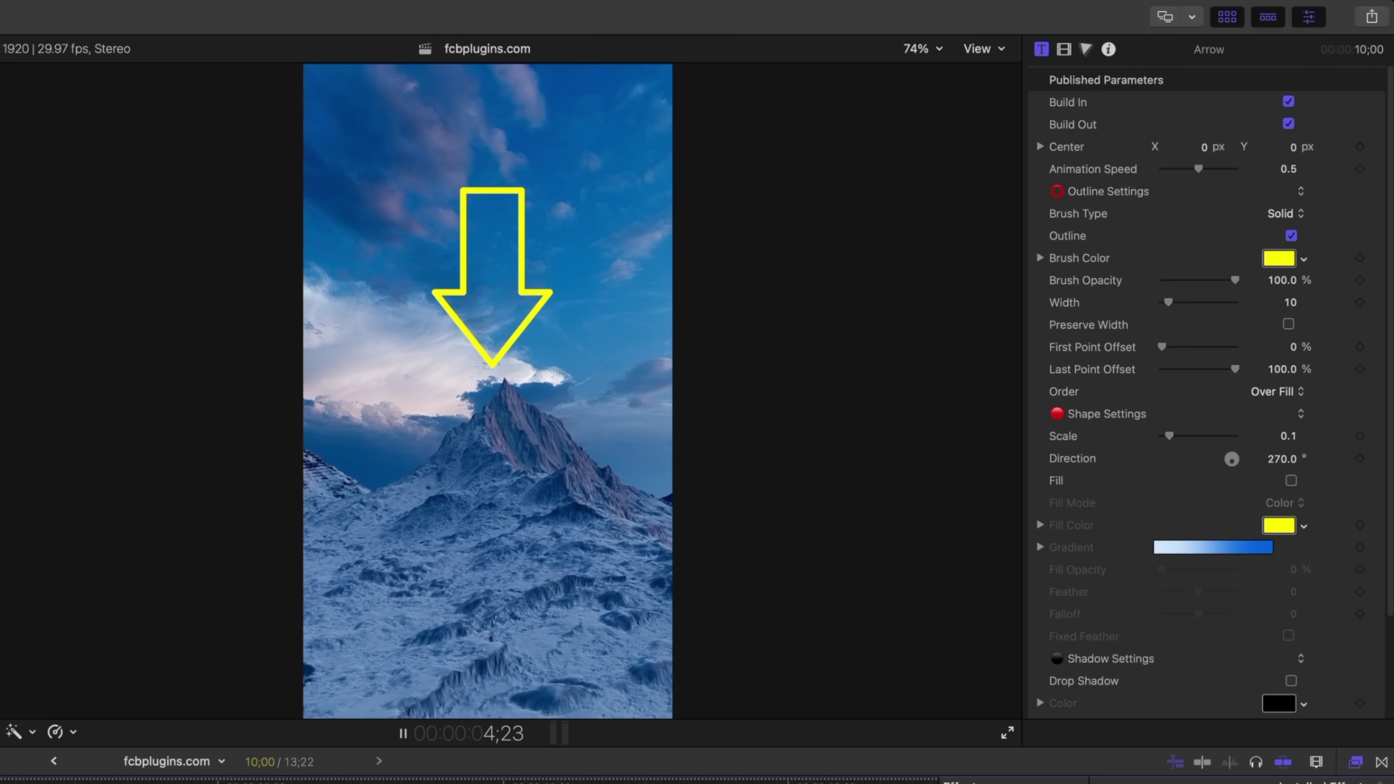
key(space)
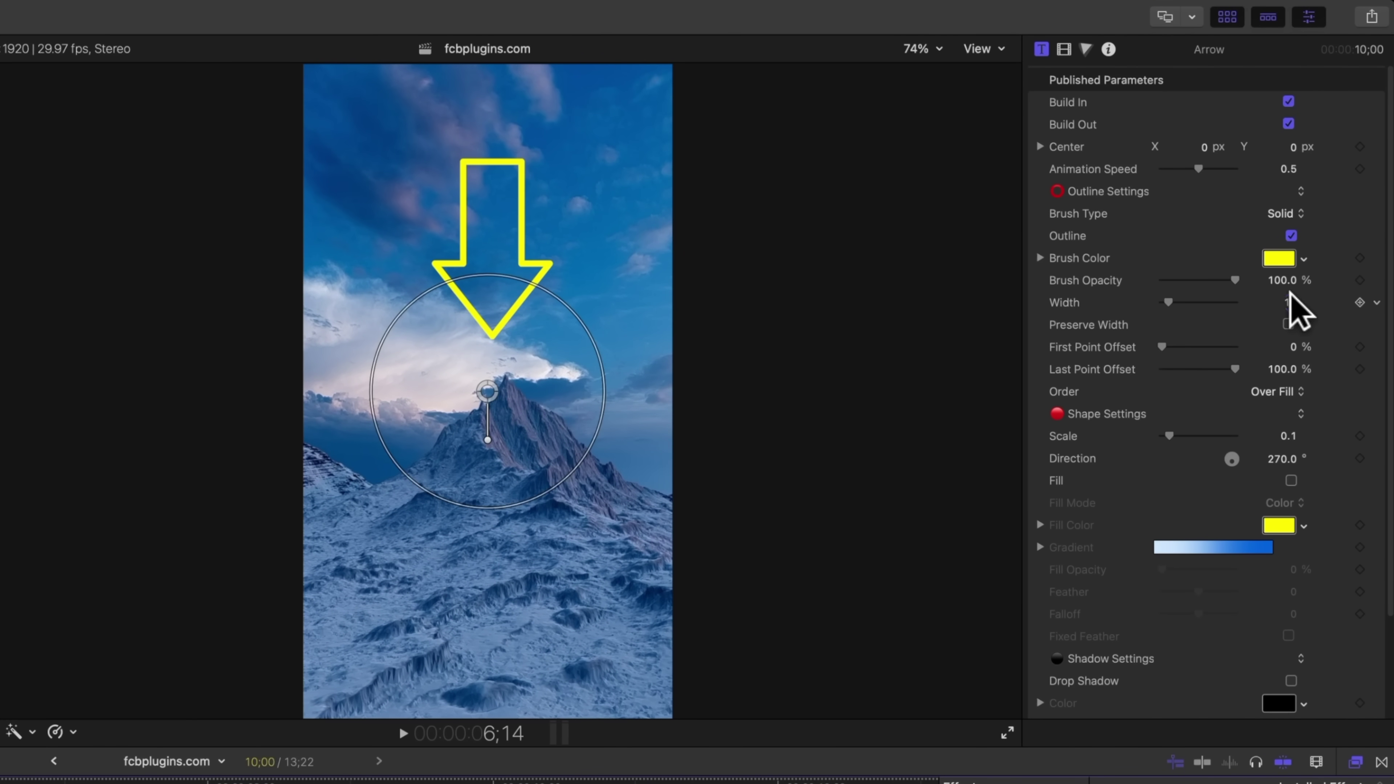
click(1062, 49)
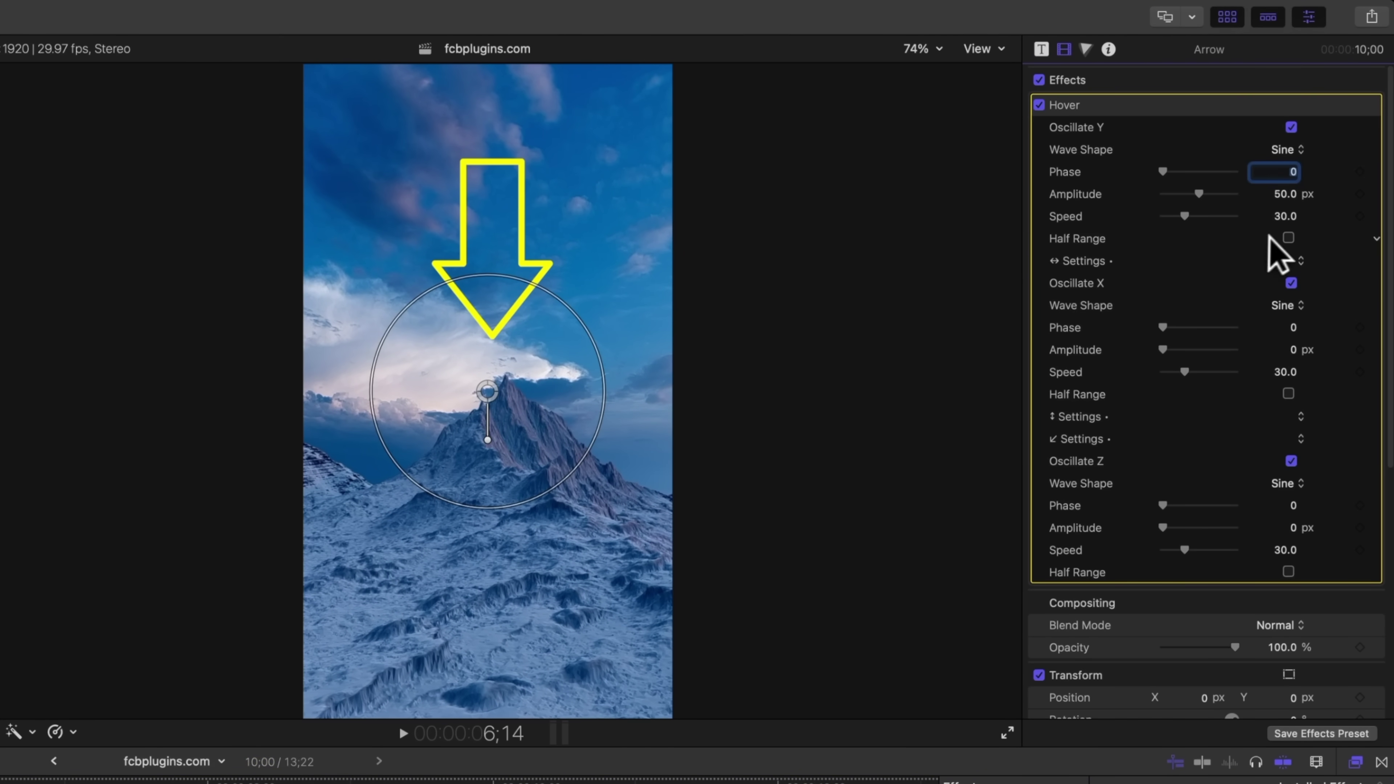
click(1288, 237)
click(399, 728)
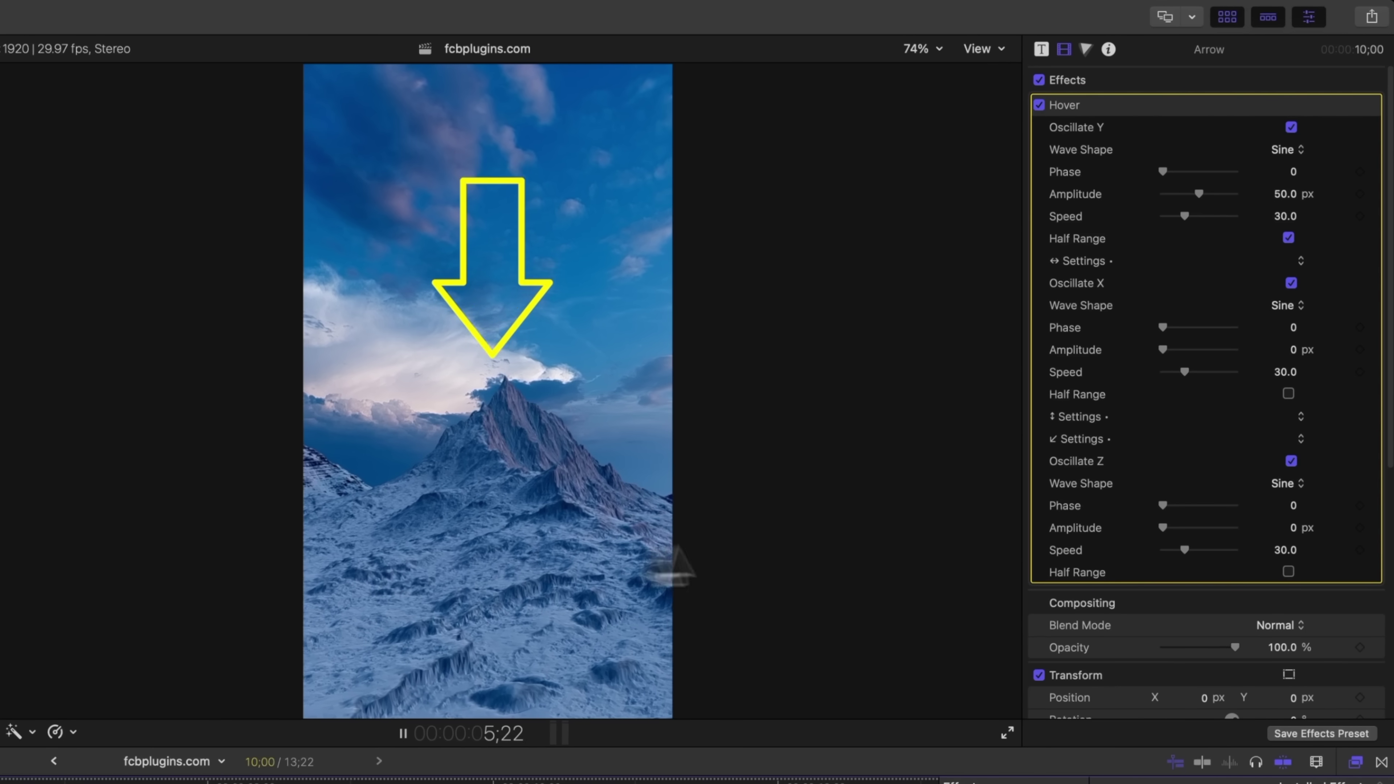
key(space)
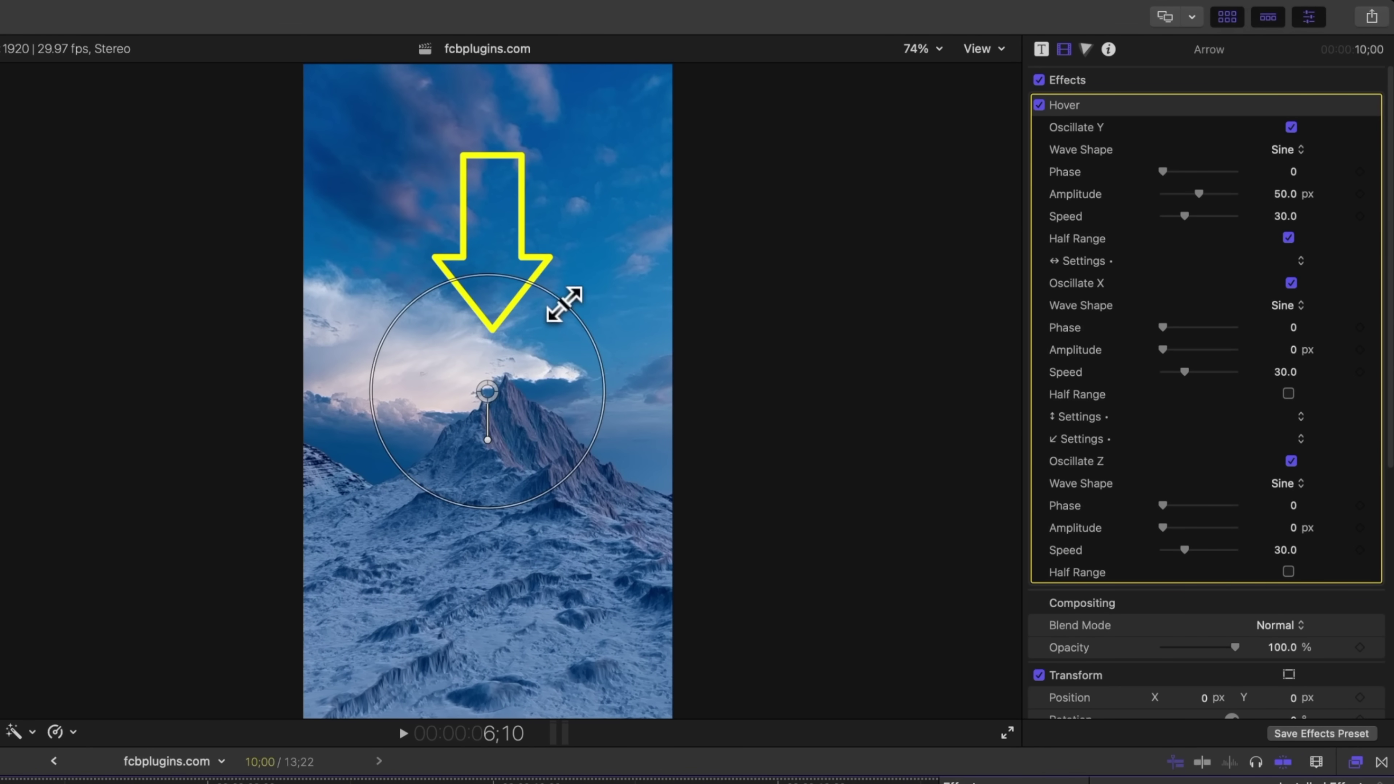
Shrink the arrow to about half size, colour its brush red and set Brush Type to Chalk
drag(564, 303, 486, 430)
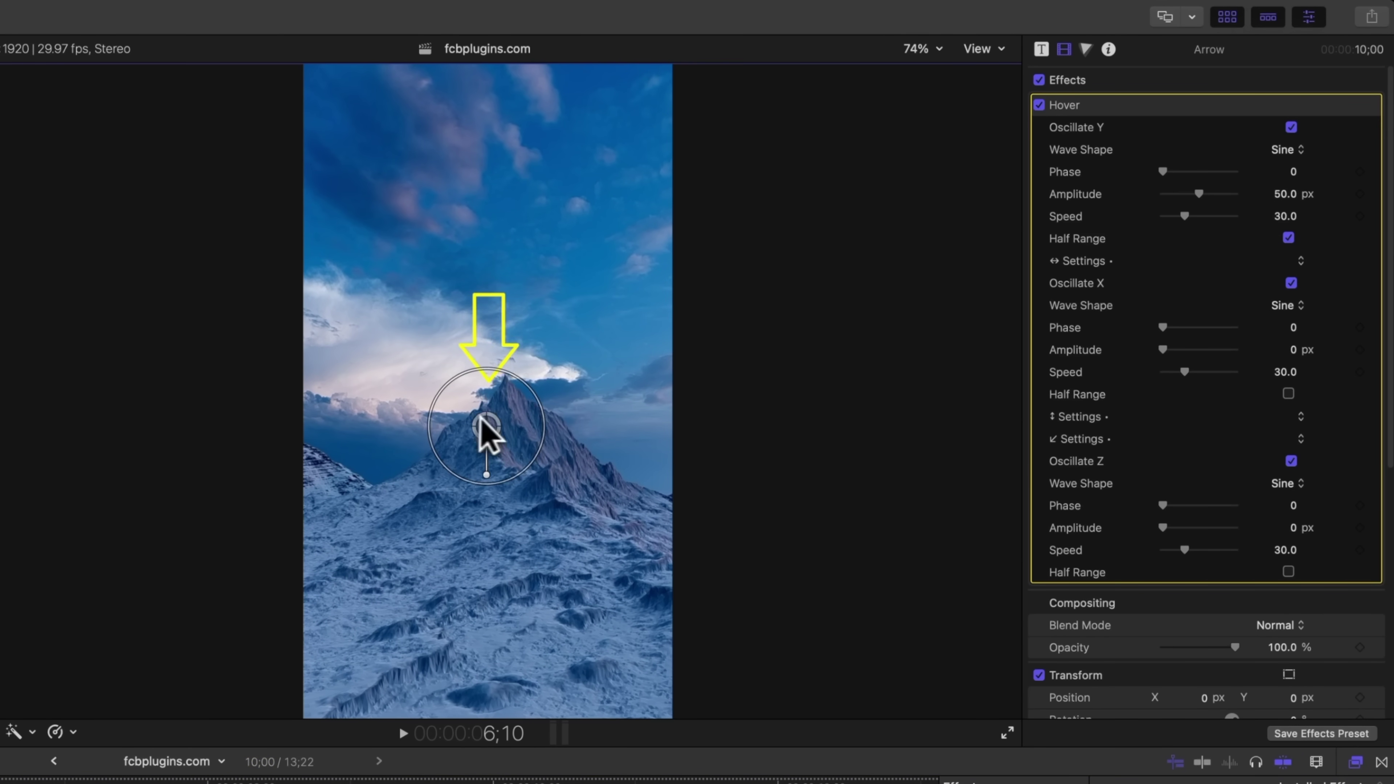
click(1041, 49)
click(1268, 257)
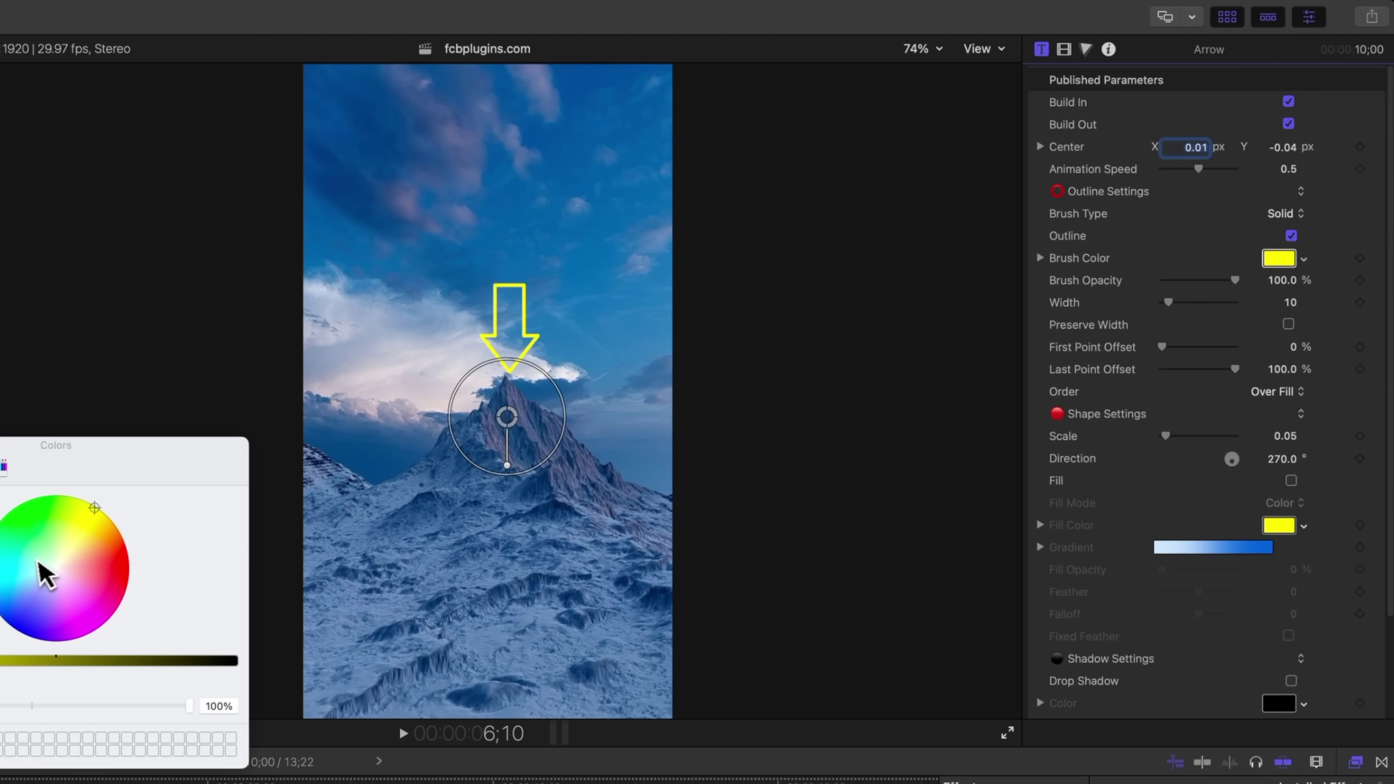
key(super+w)
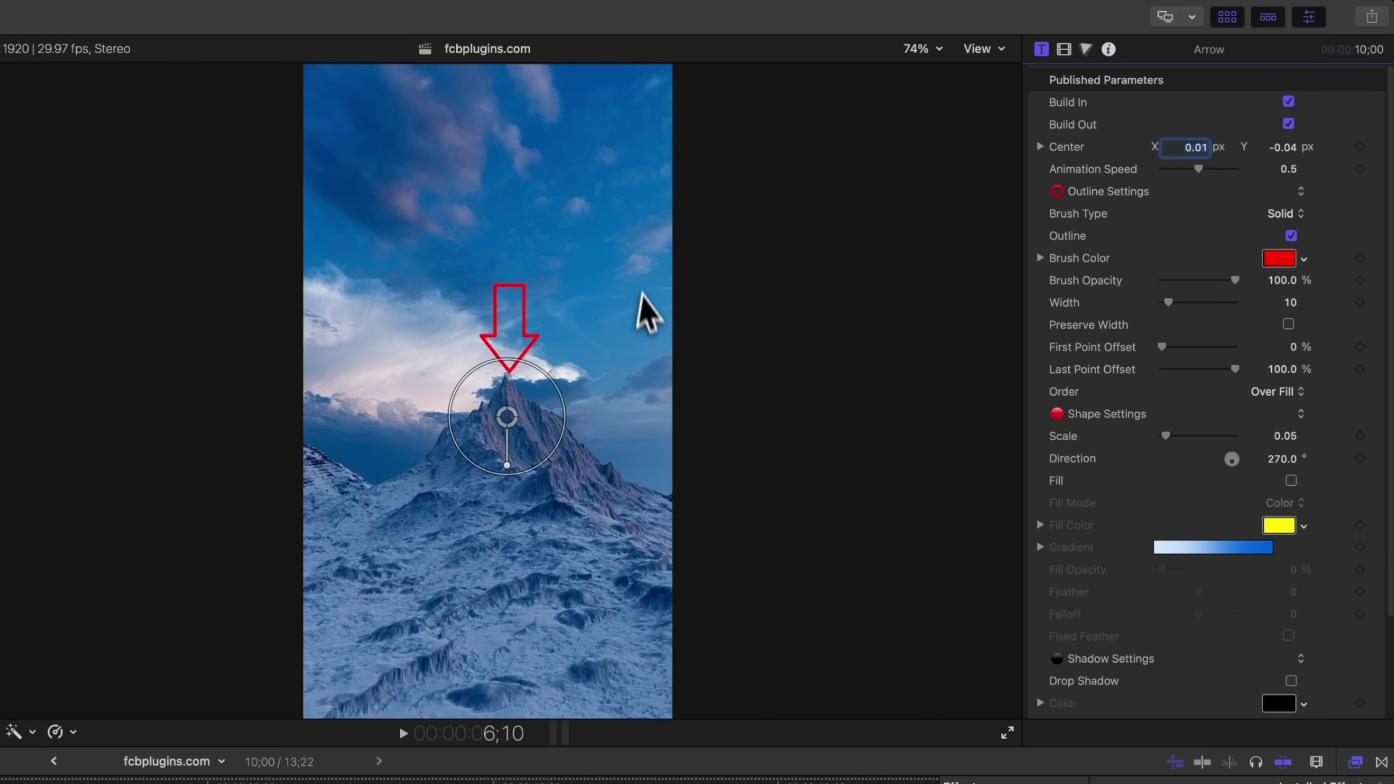
click(1287, 237)
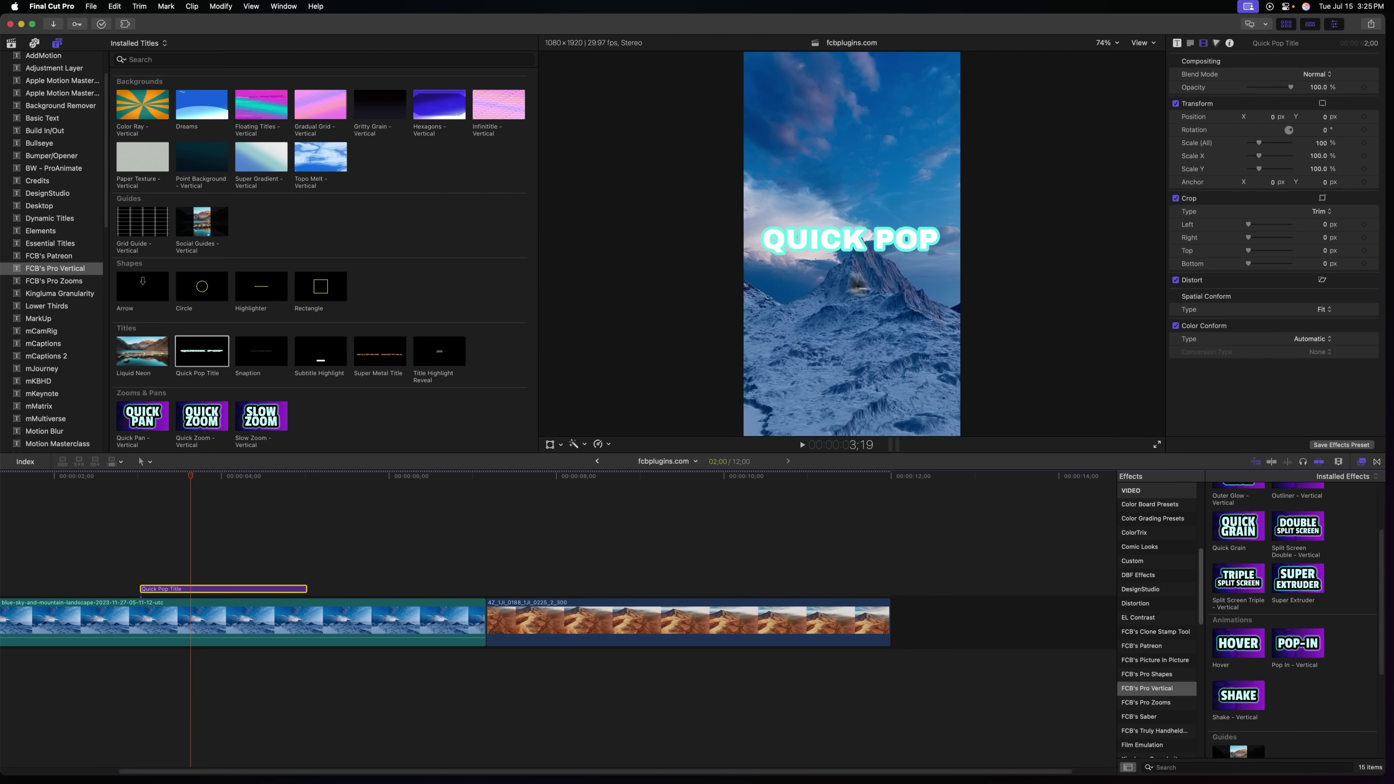
Apply Super Extruder to the Quick Pop title, raise the title and swing the extrusion below it
scroll(1335, 619, up, 3)
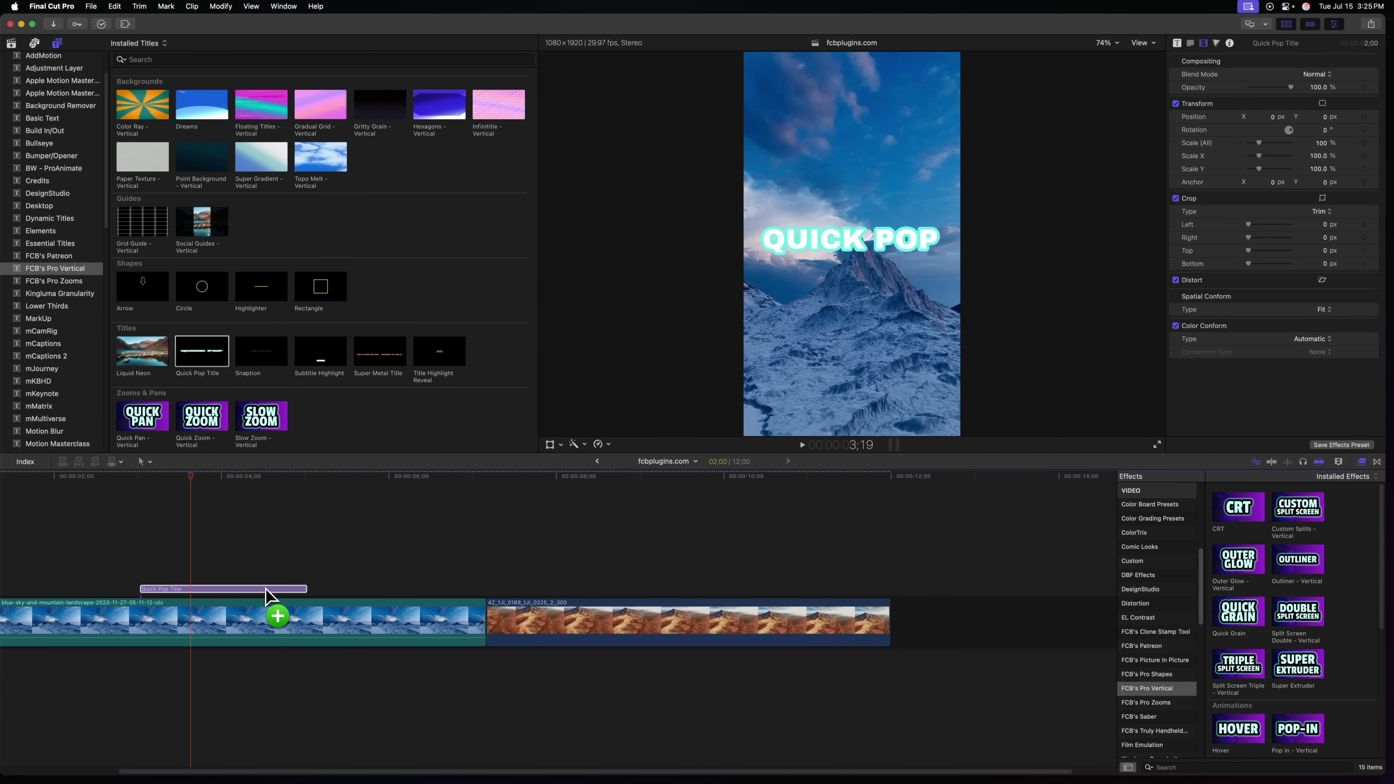
drag(266, 596, 266, 595)
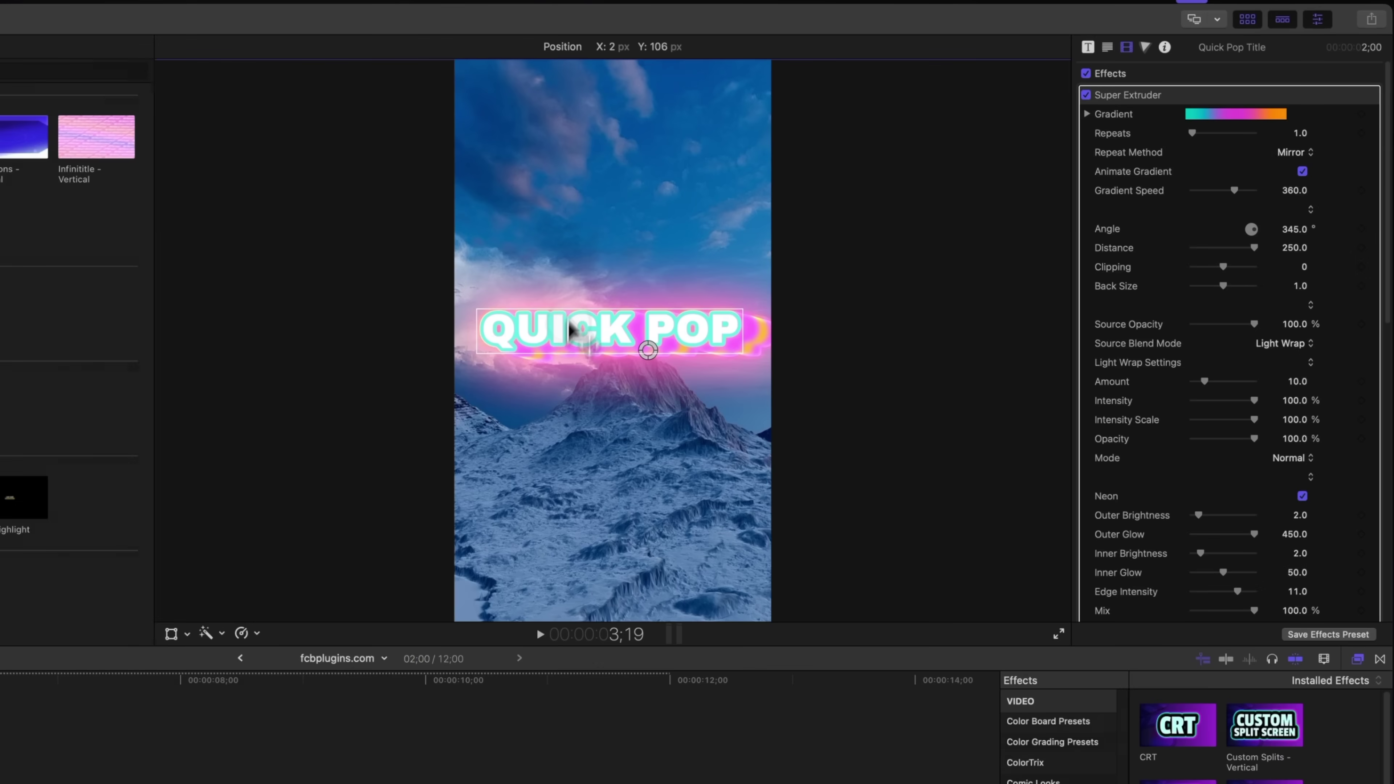
drag(822, 244, 823, 221)
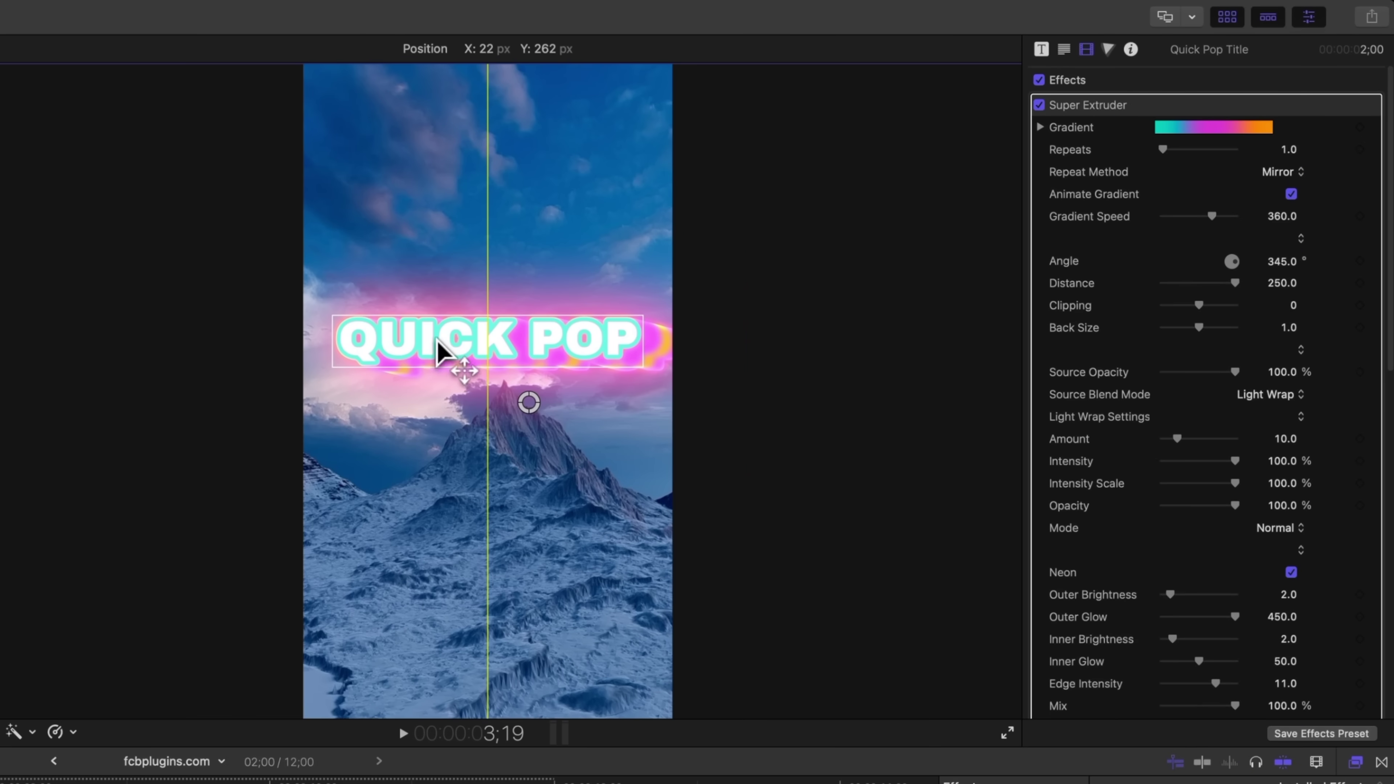
double_click(439, 351)
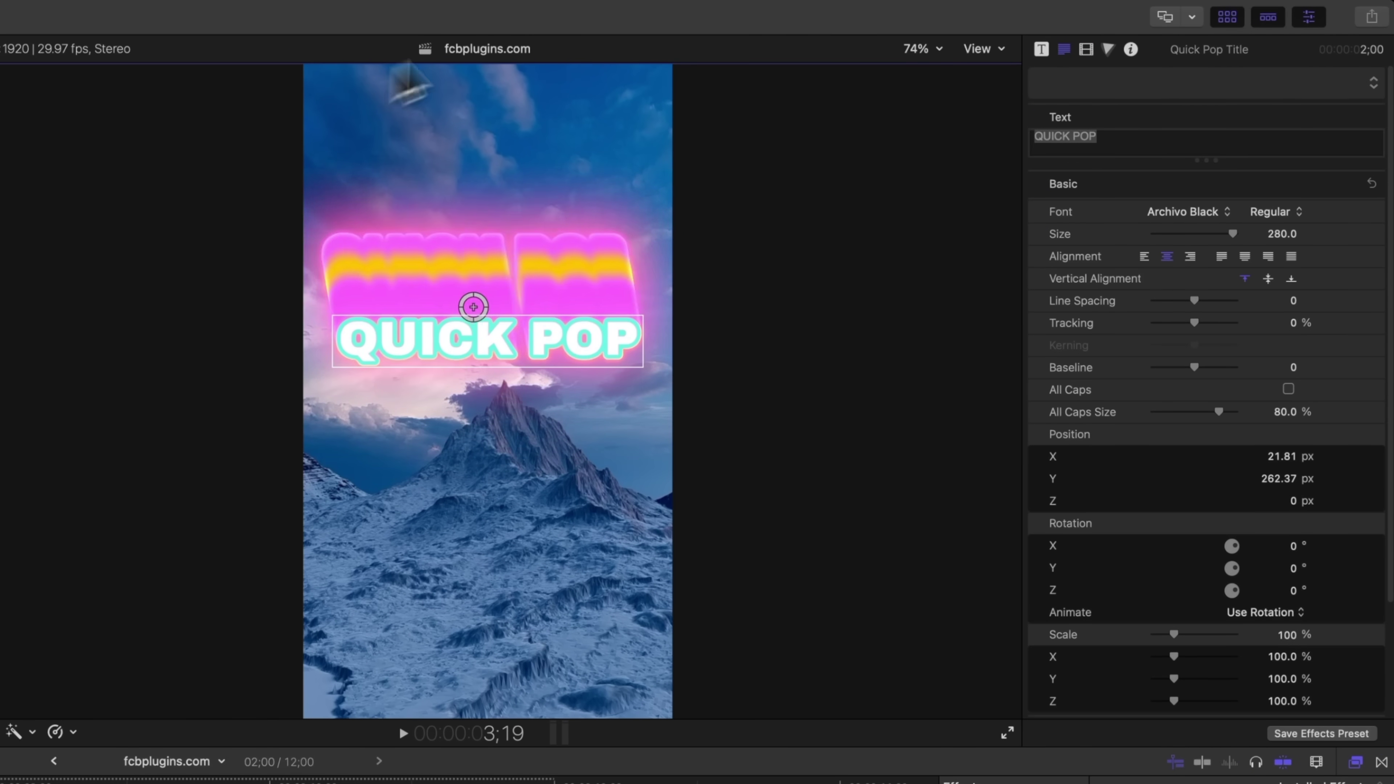
drag(473, 307, 504, 475)
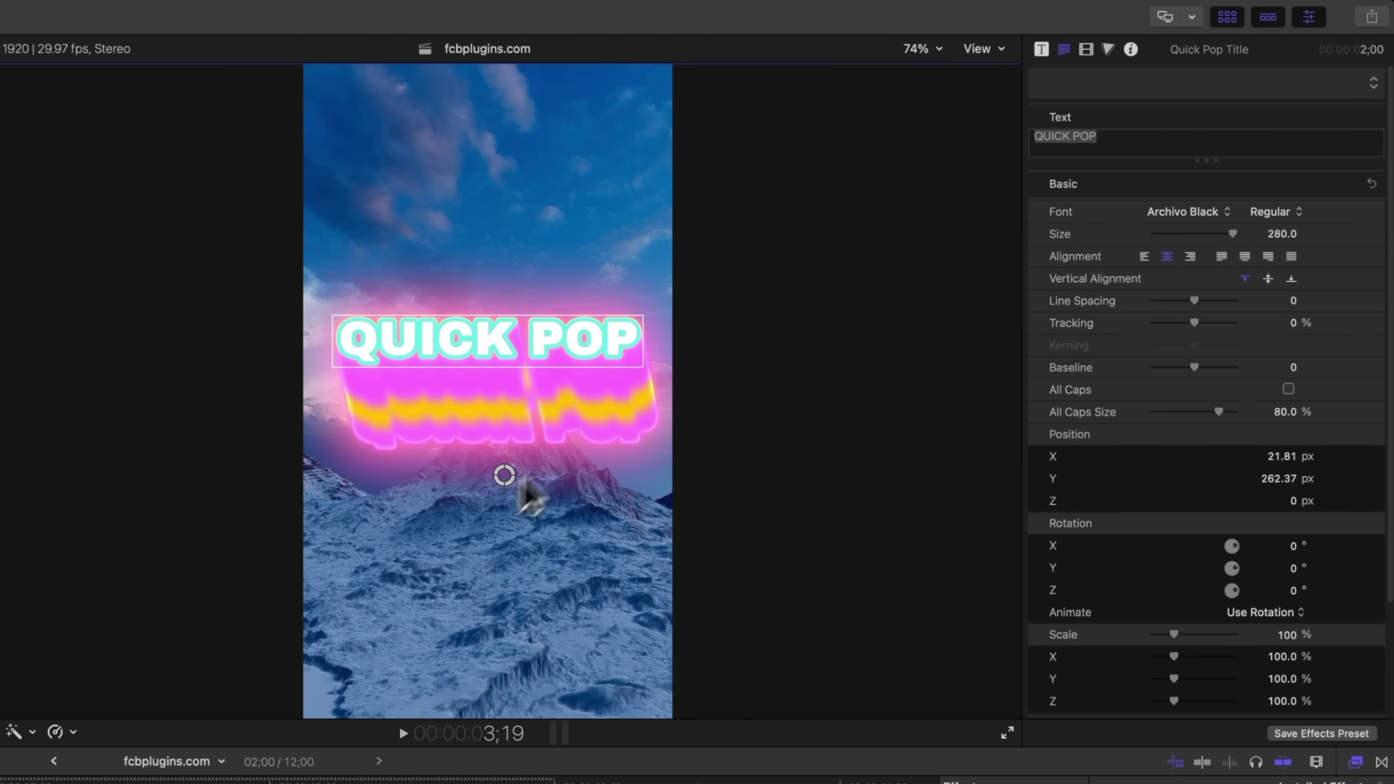
click(1043, 49)
key(space)
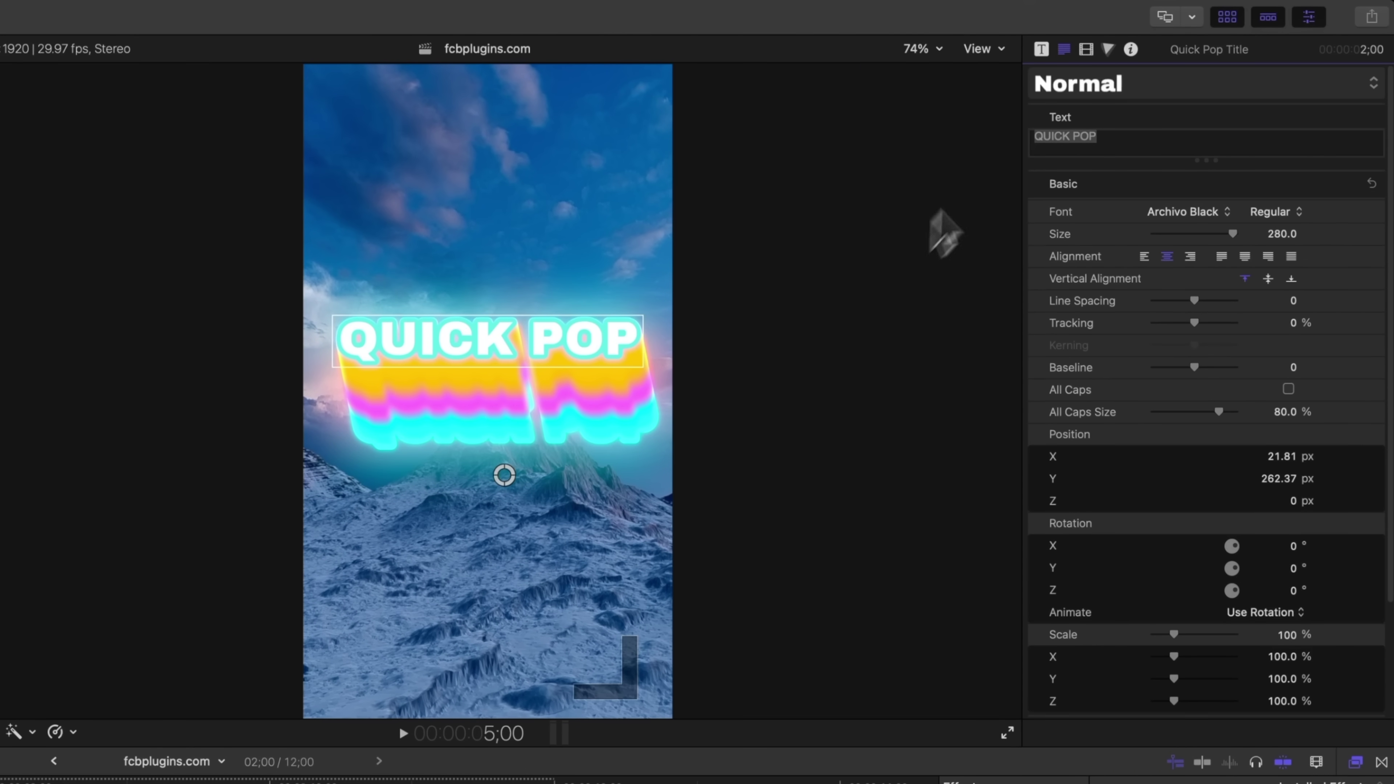
Set the extrusion gradient Repeats to 3 and Back Size to 0, and fine-tune its angle
click(1086, 49)
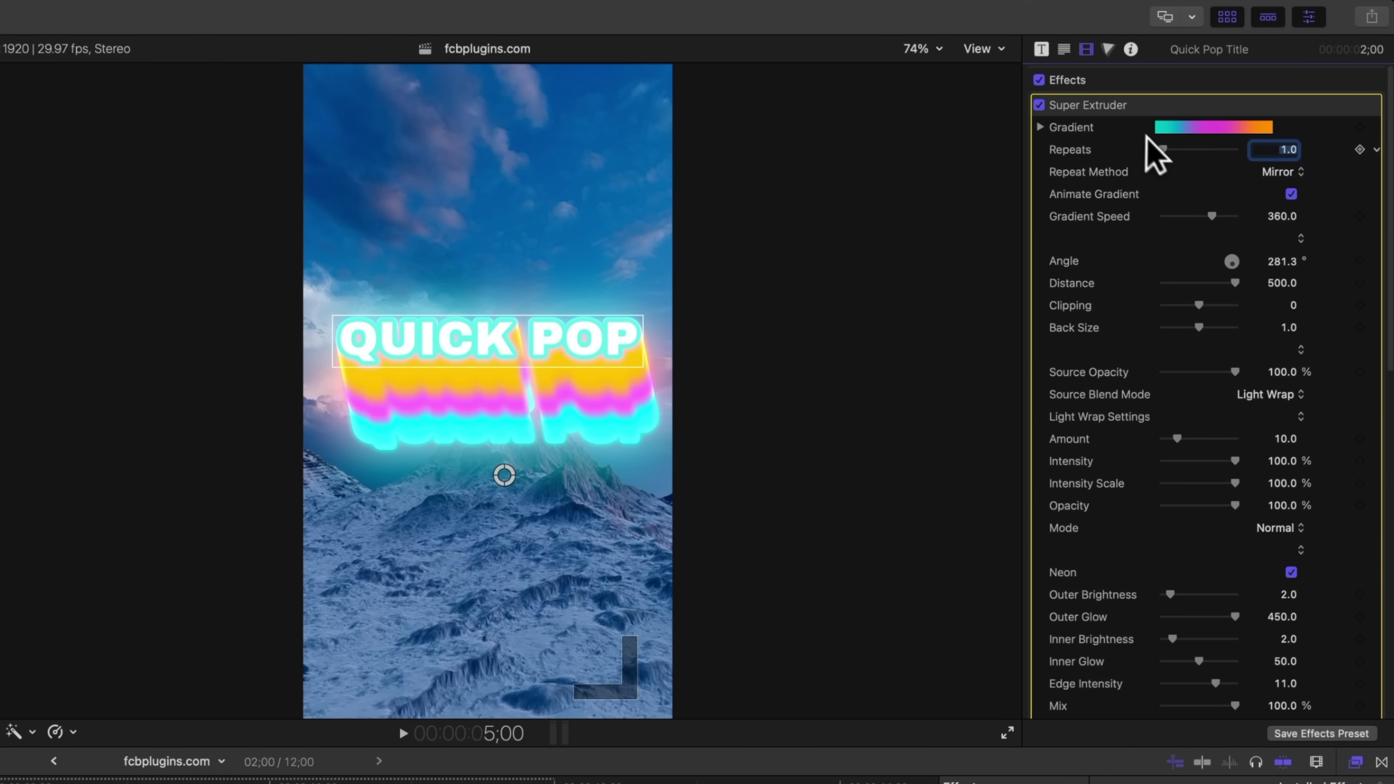
drag(1162, 148, 1167, 148)
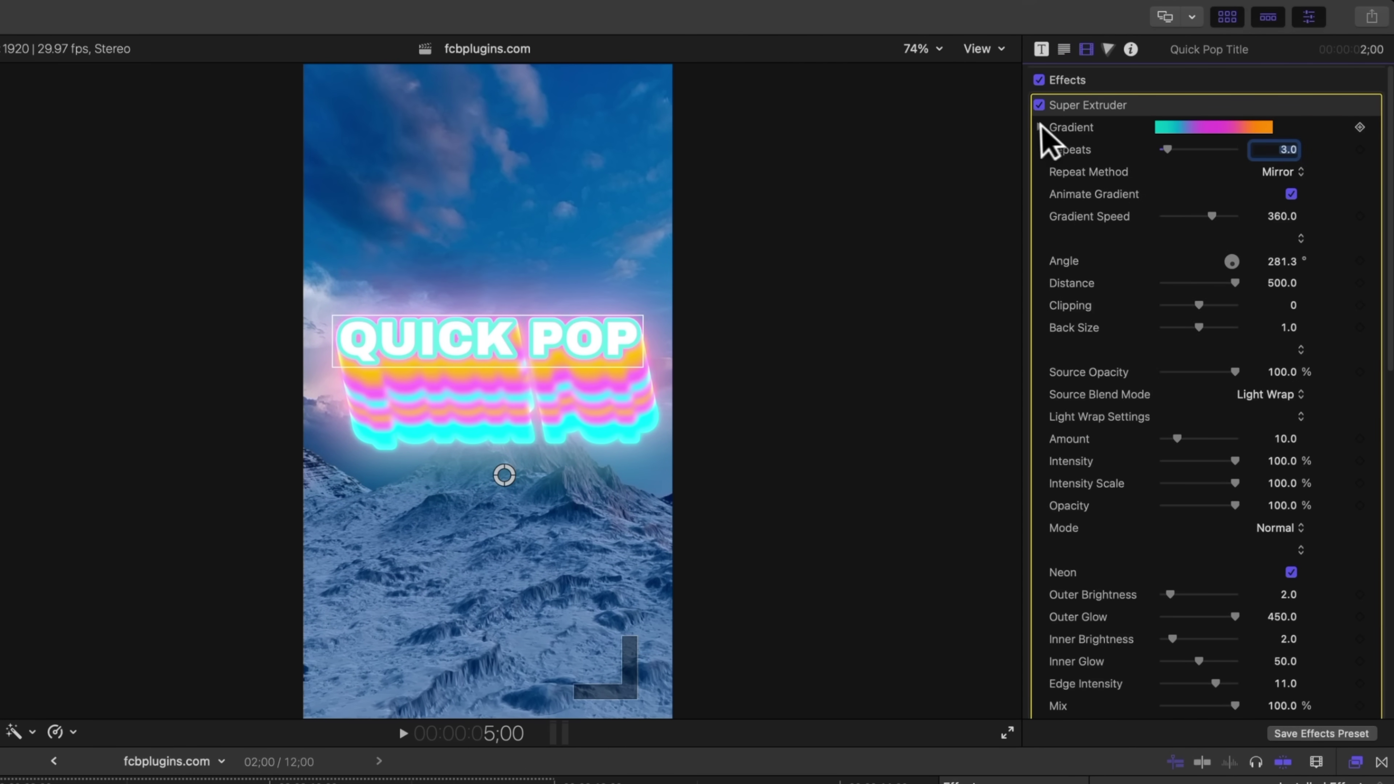
click(1039, 127)
click(1040, 127)
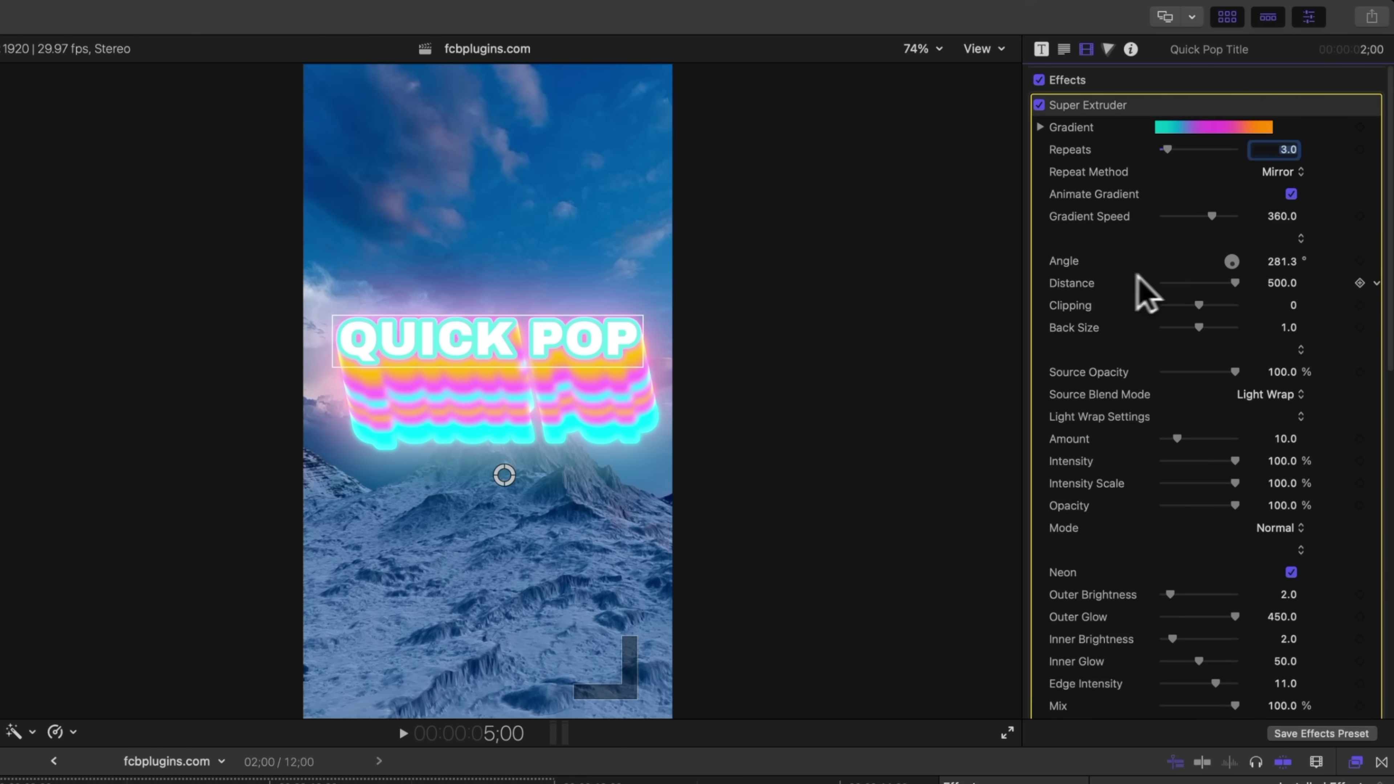
drag(1272, 268, 1280, 269)
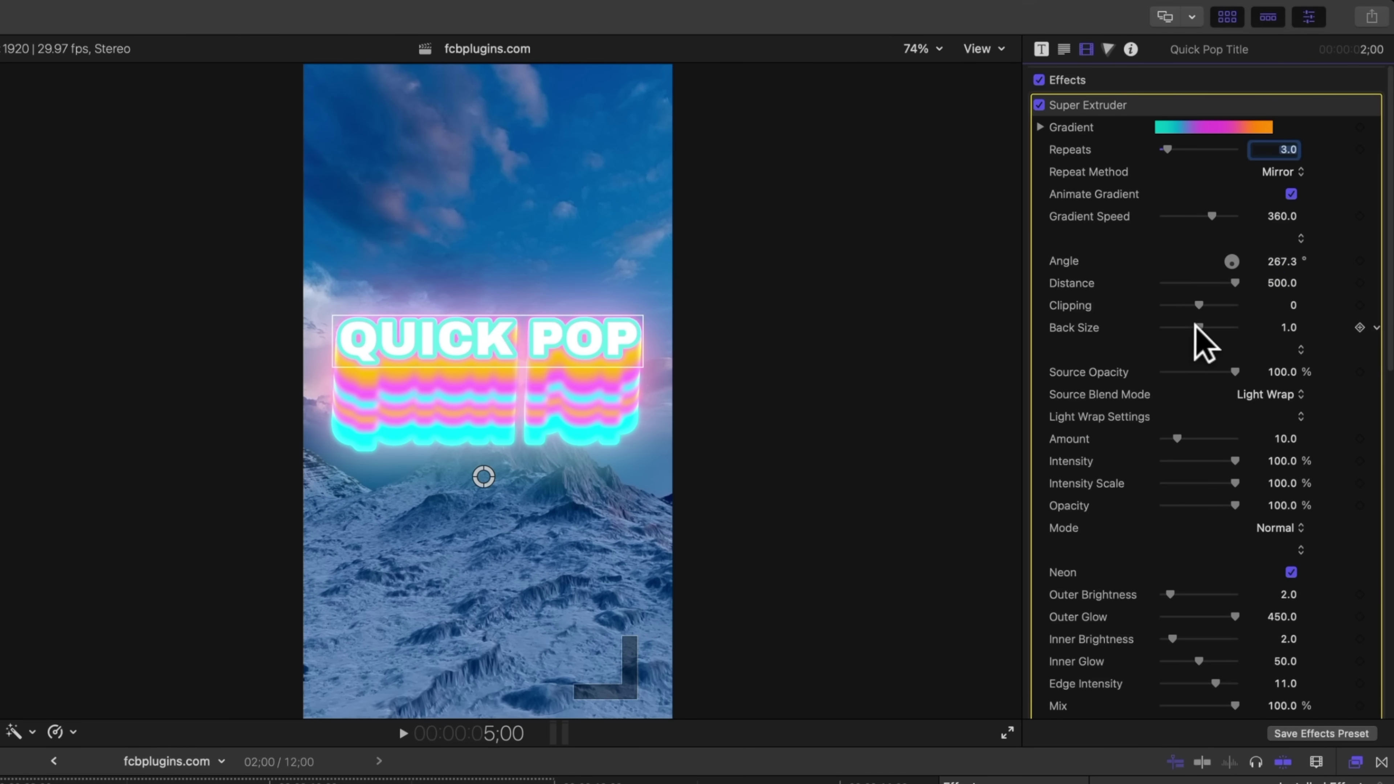
drag(1196, 325, 1147, 326)
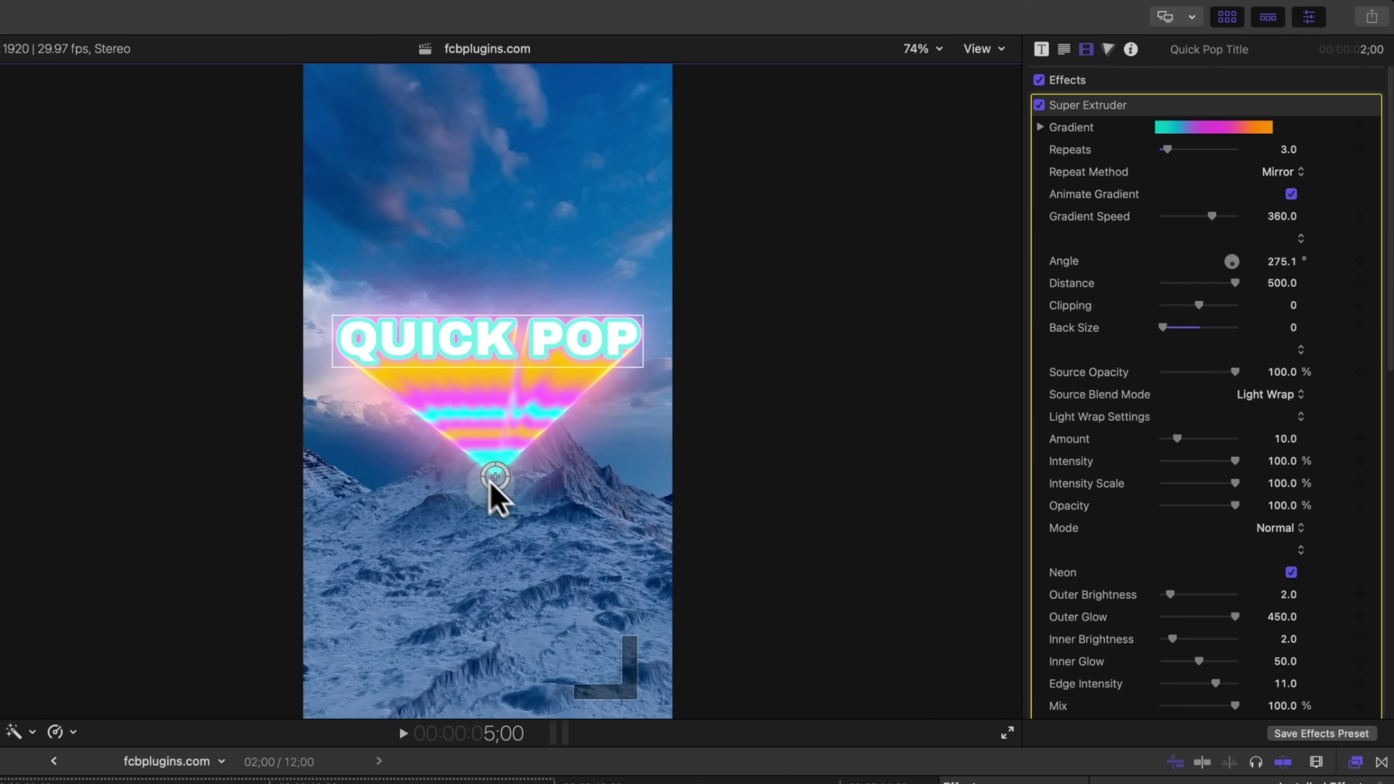
mouse_move(485, 478)
mouse_down()
mouse_move(569, 389)
mouse_move(532, 236)
mouse_move(509, 476)
mouse_move(486, 499)
mouse_up()
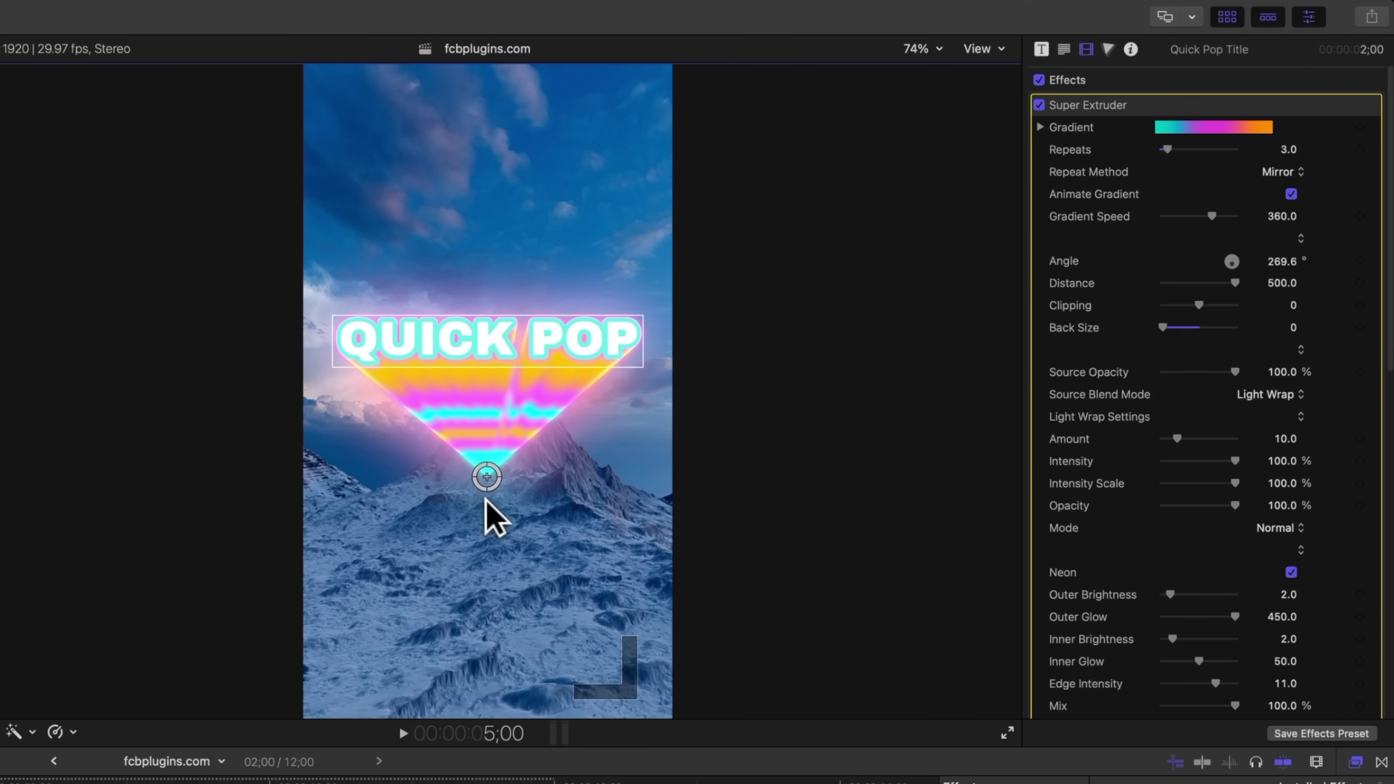
Set the Super Extruder Source Blend Mode to Overlay and play back the title animation
scroll(1171, 429, down, 2)
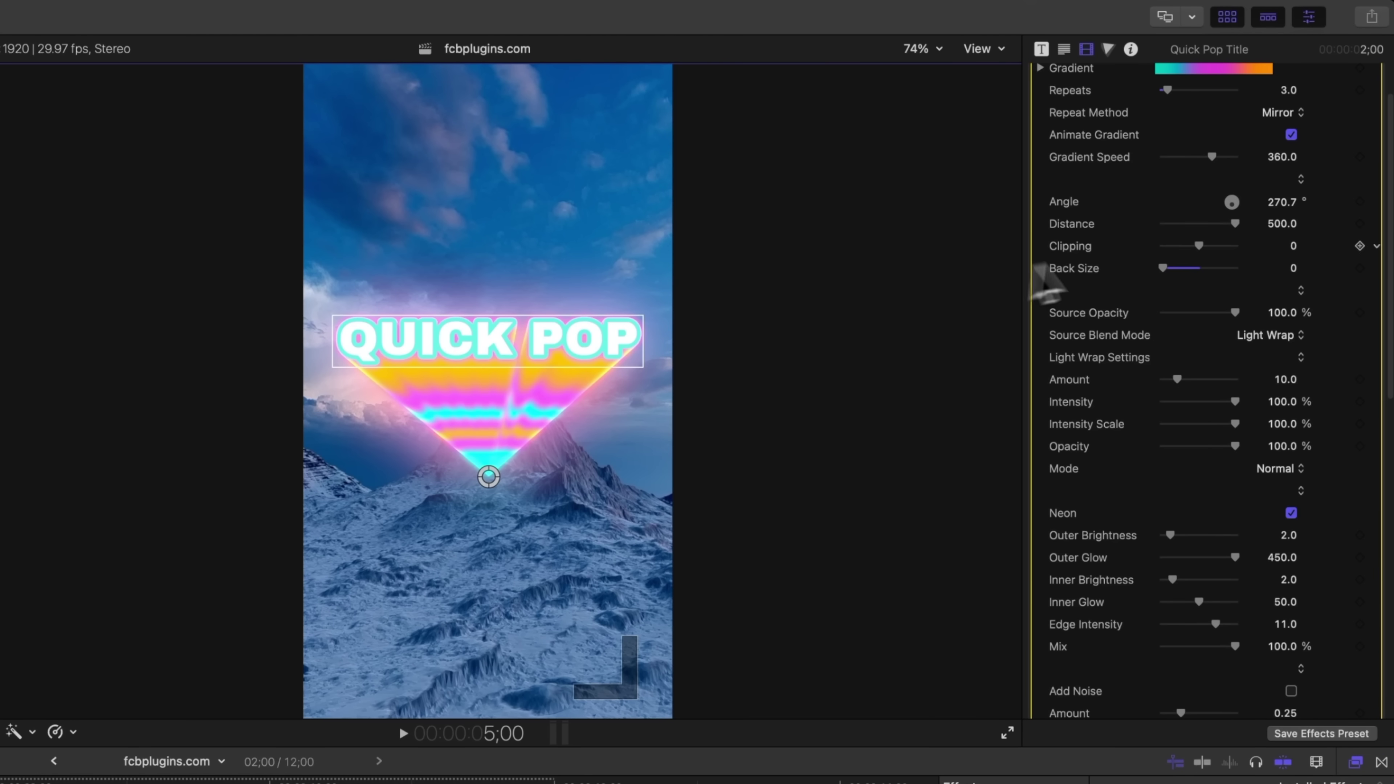
click(1261, 335)
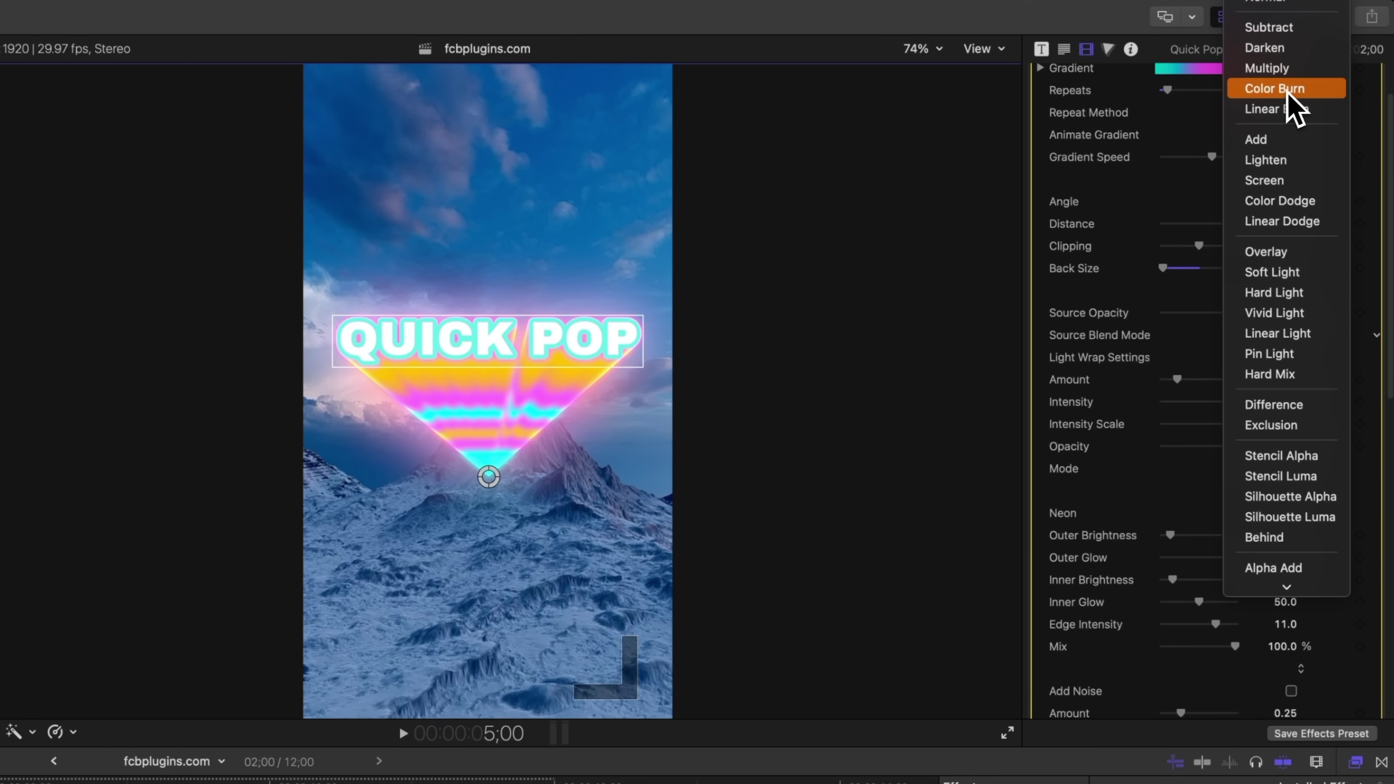
click(1282, 257)
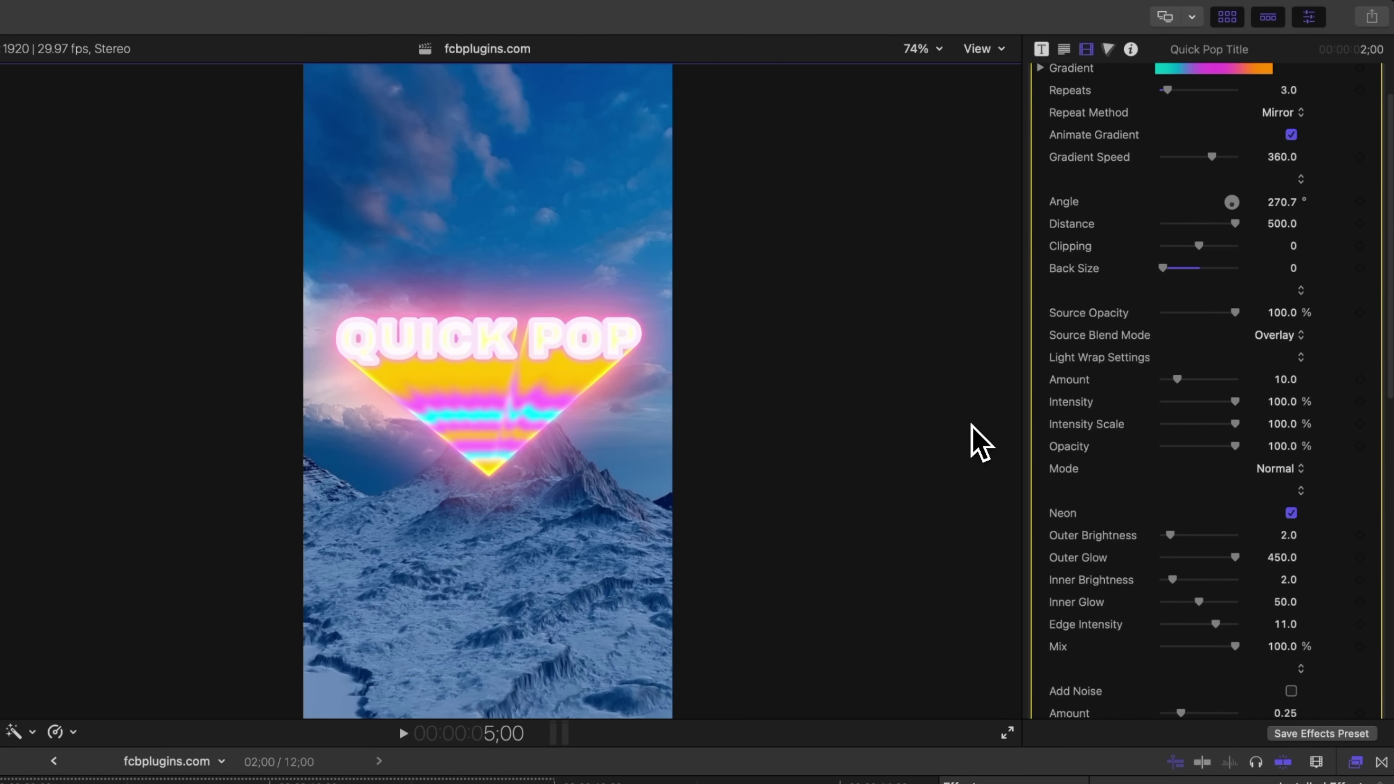
key(space)
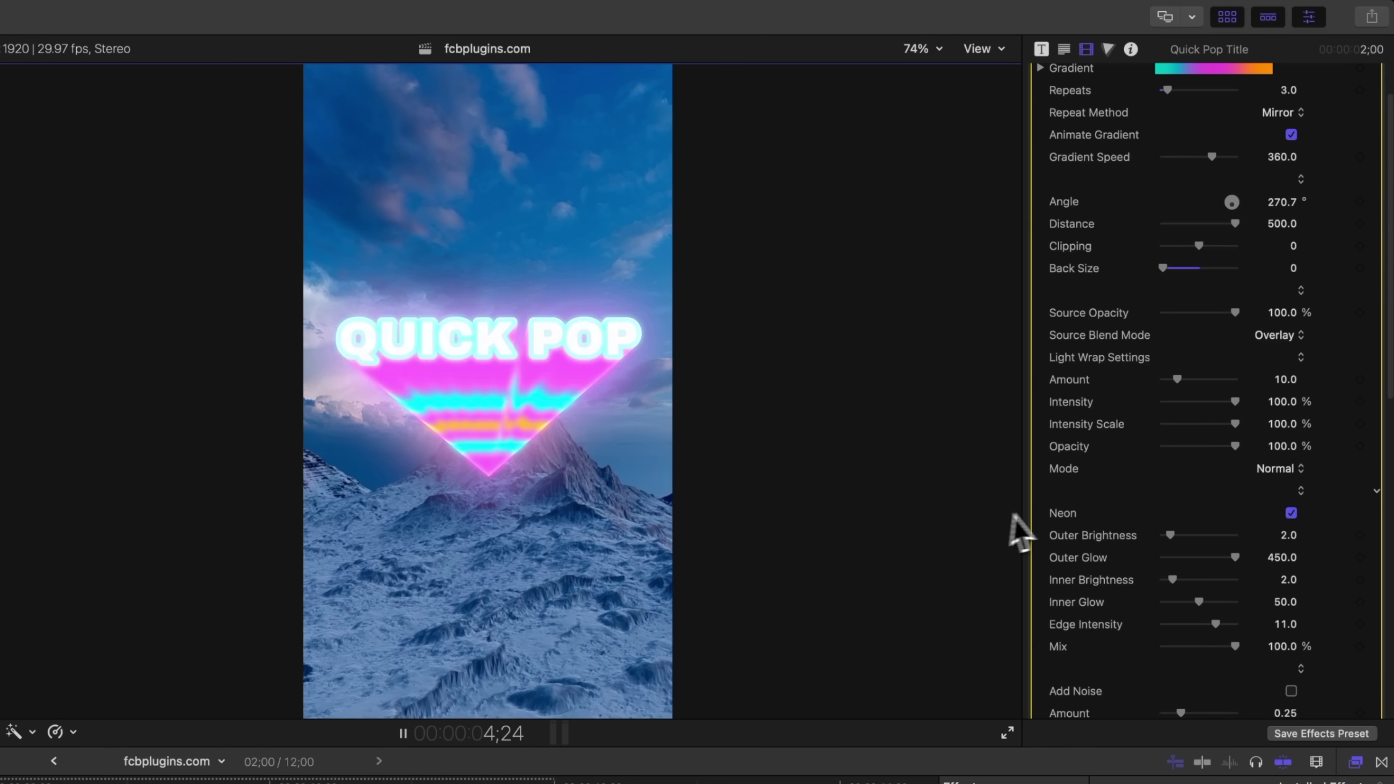
scroll(1191, 492, down, 2)
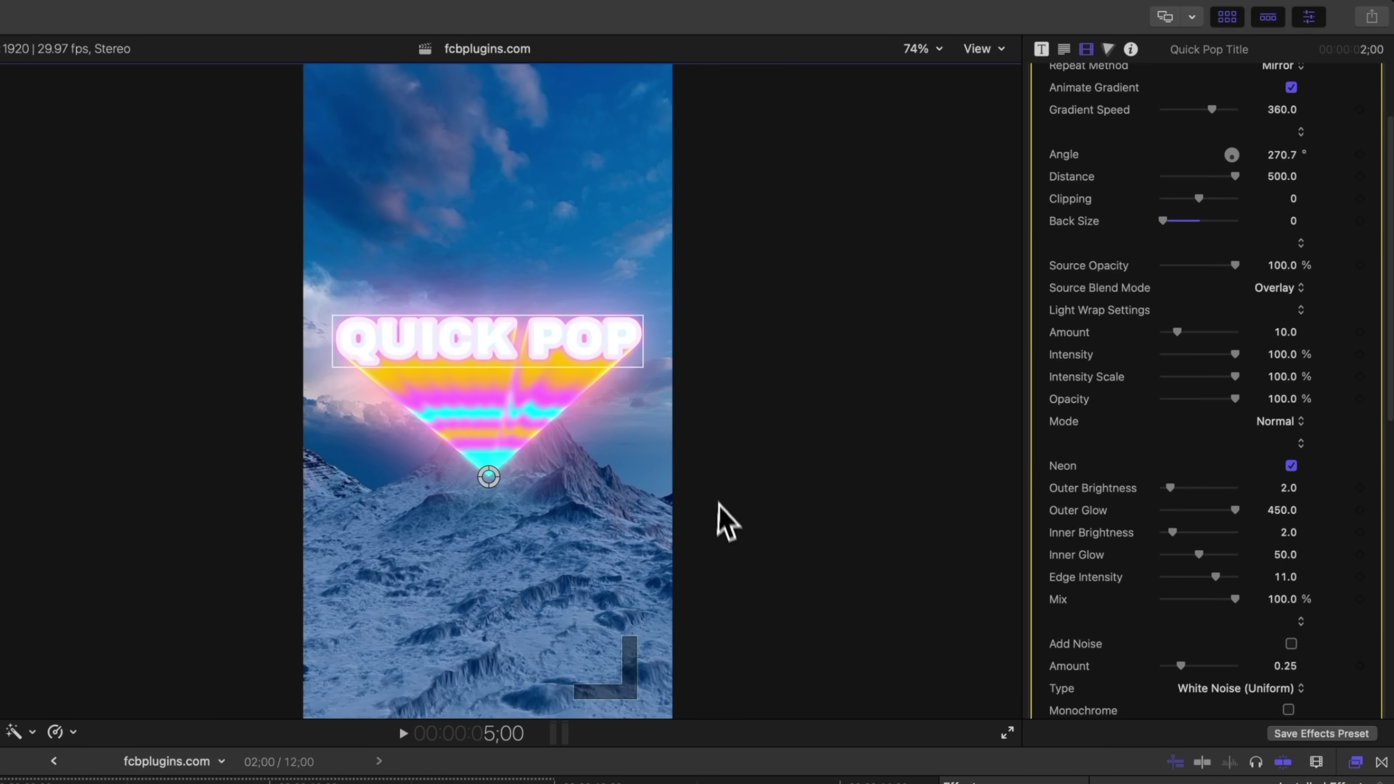
scroll(1329, 508, down, 3)
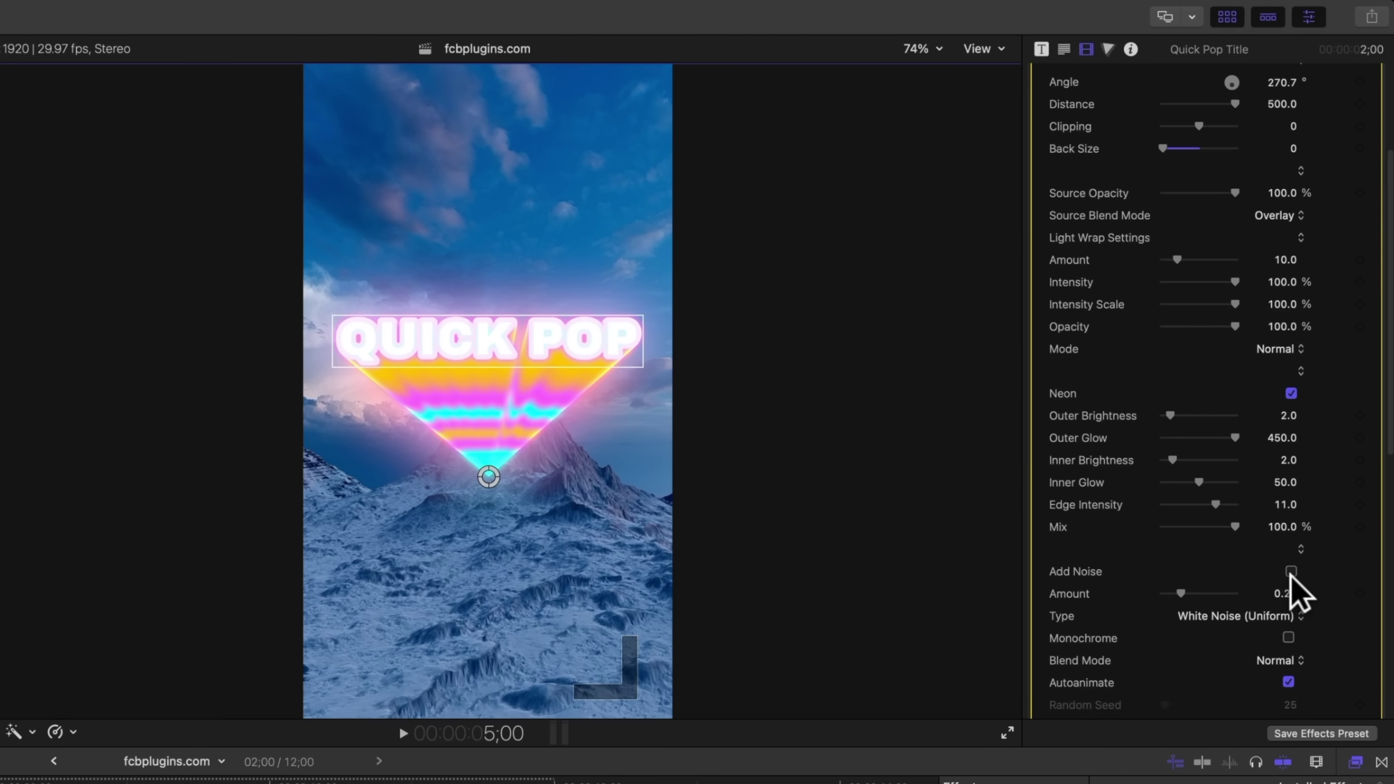
scroll(1270, 586, down, 2)
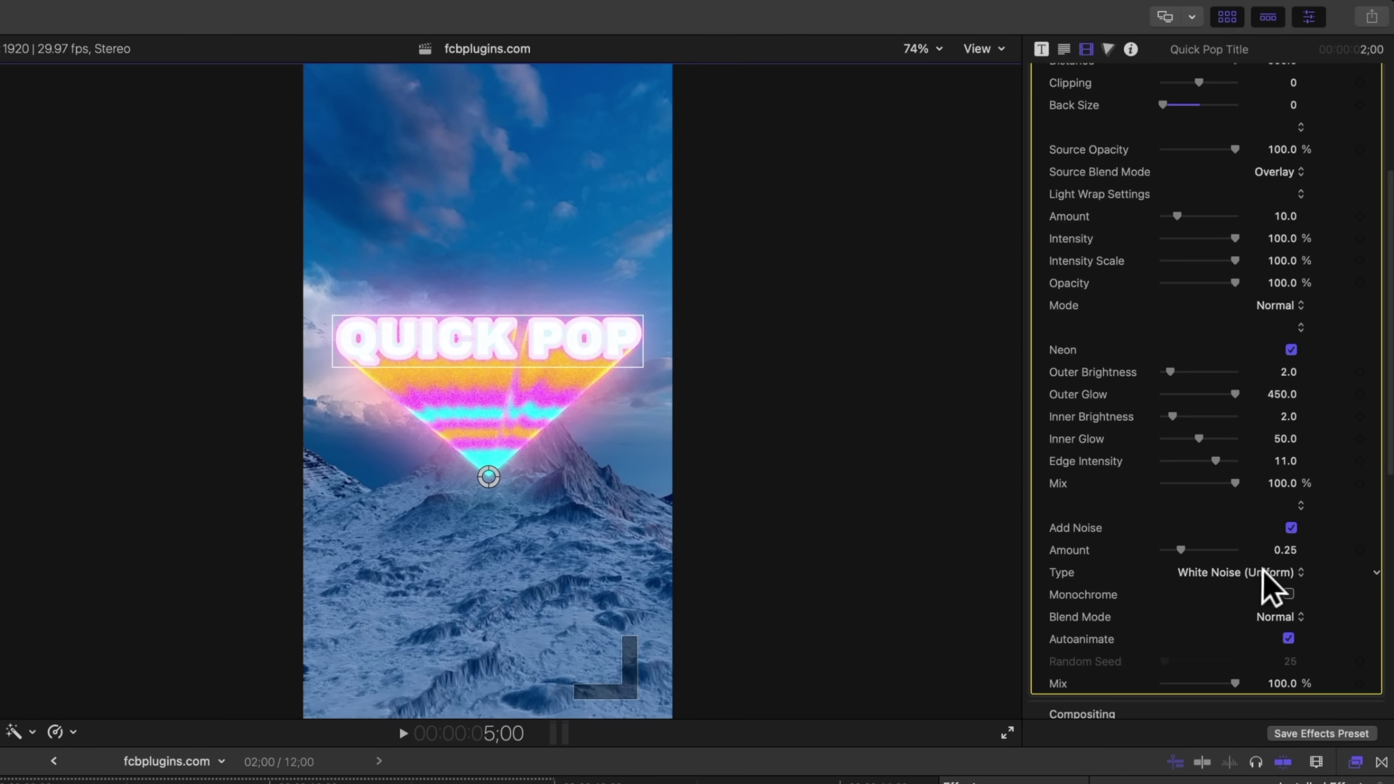
key(space)
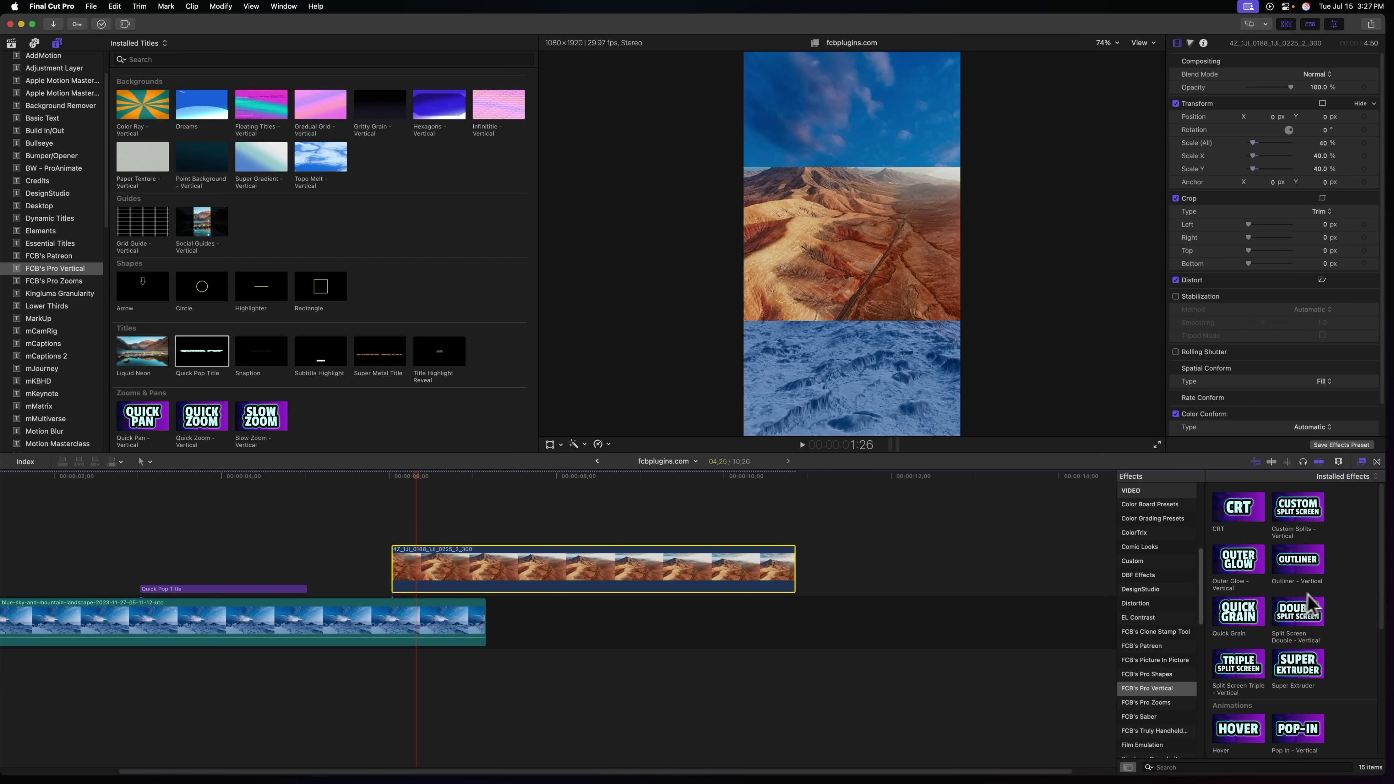
Apply Super Extruder to the desert clip and show its on-screen controls at around 6;11
drag(1309, 656, 693, 577)
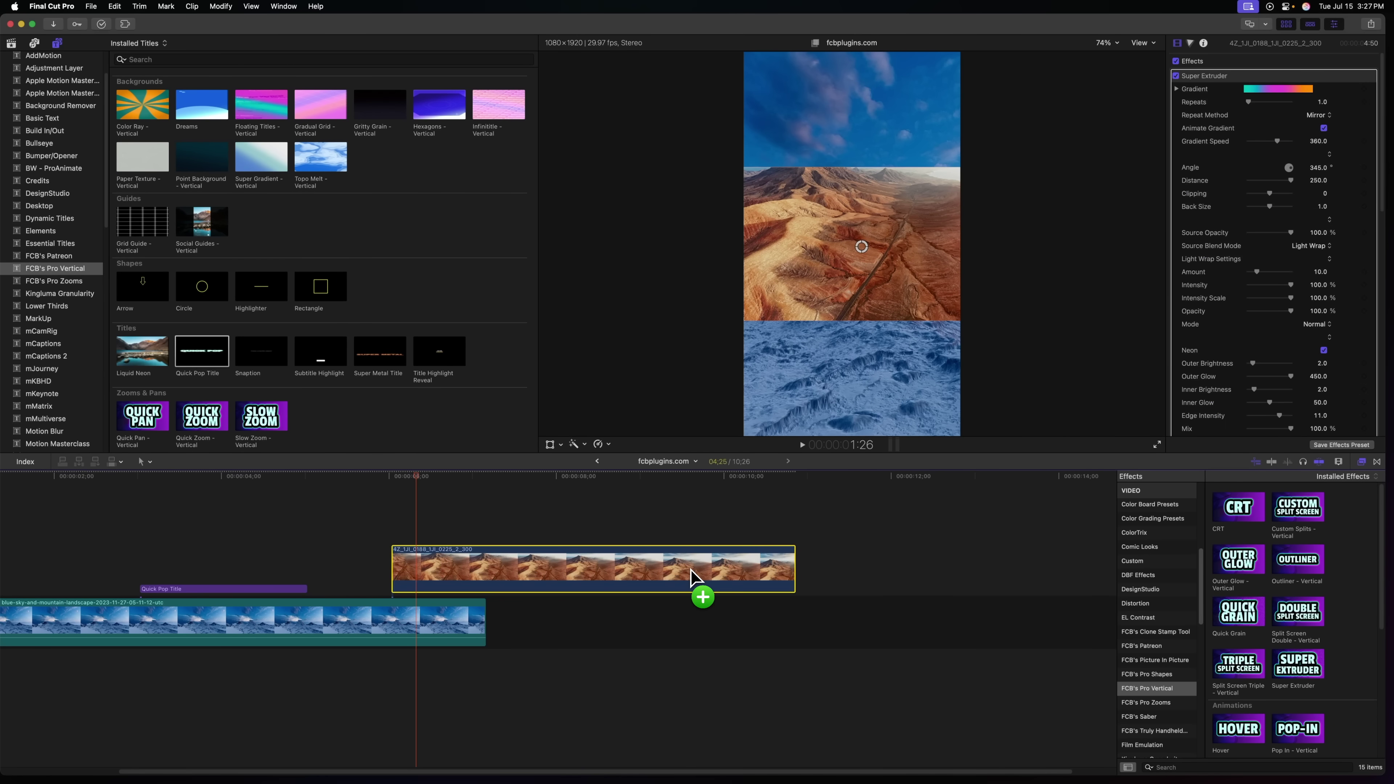
drag(448, 475, 420, 479)
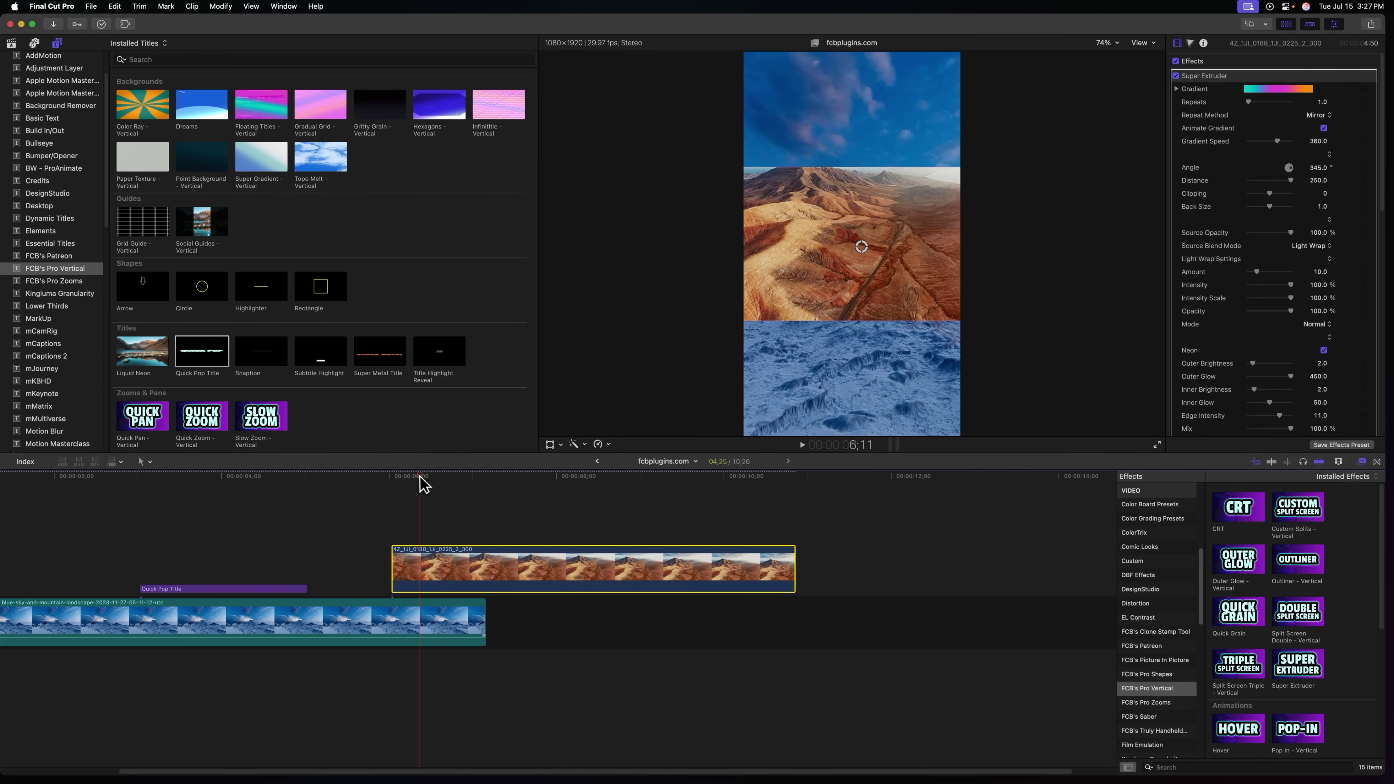
click(550, 444)
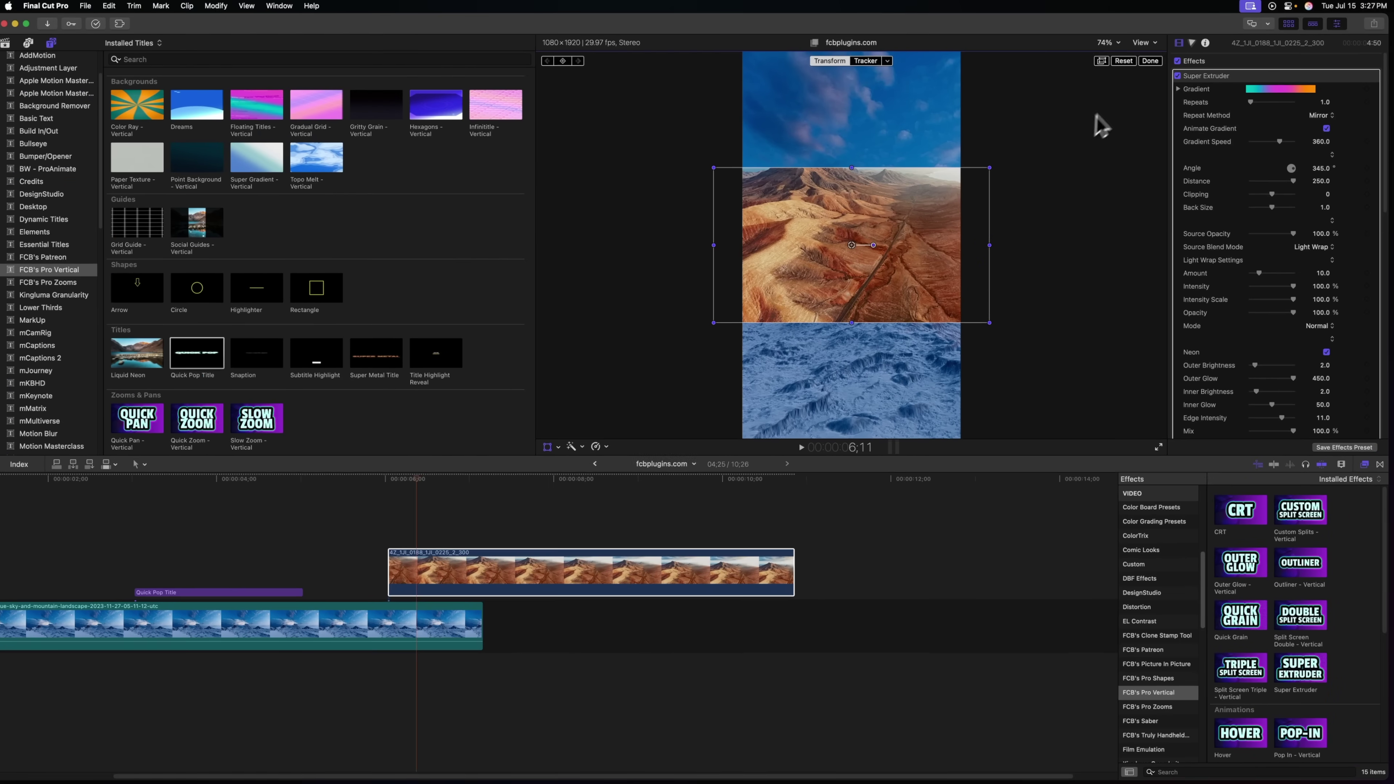
Combine the split-screen clips into a compound clip and give it a Super Extruder with set angle and distance
click(434, 581)
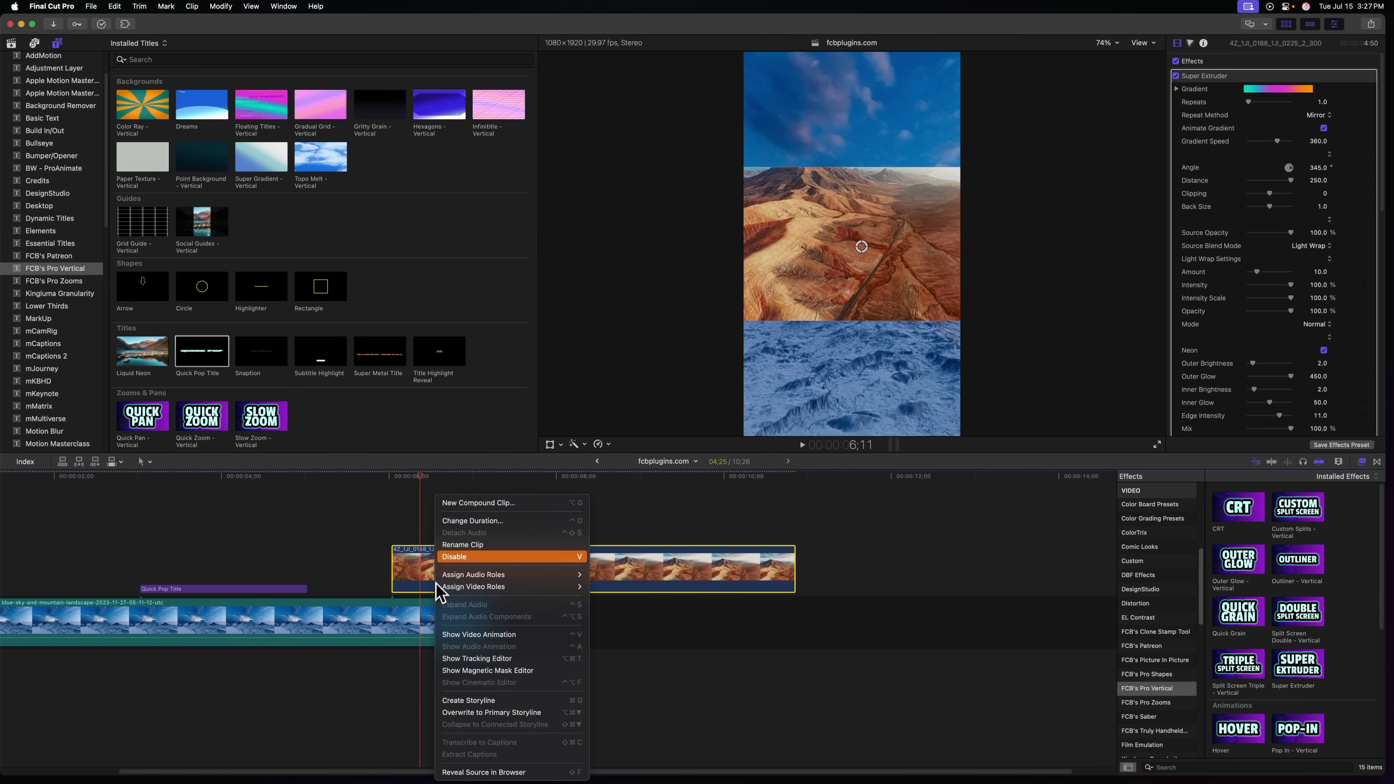
click(459, 503)
key(Return)
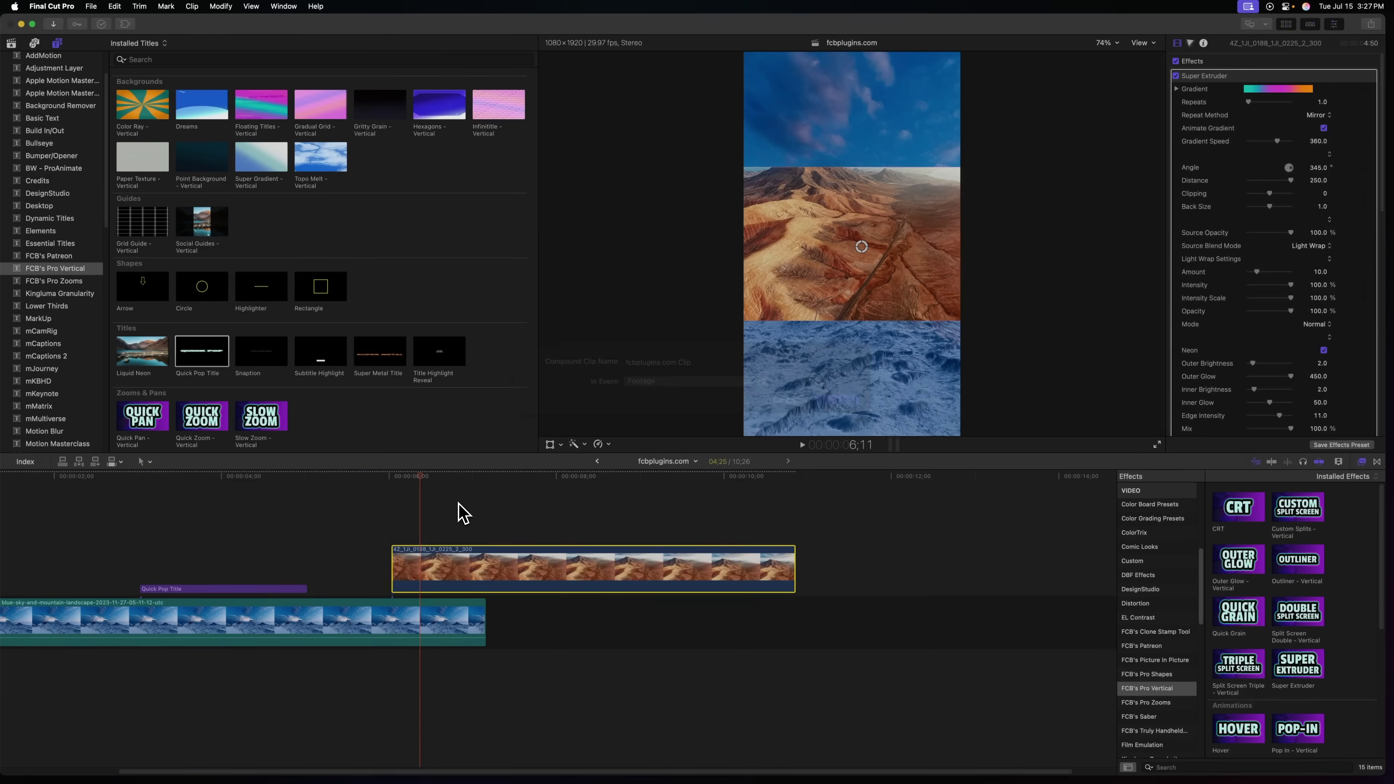
drag(1293, 686, 483, 574)
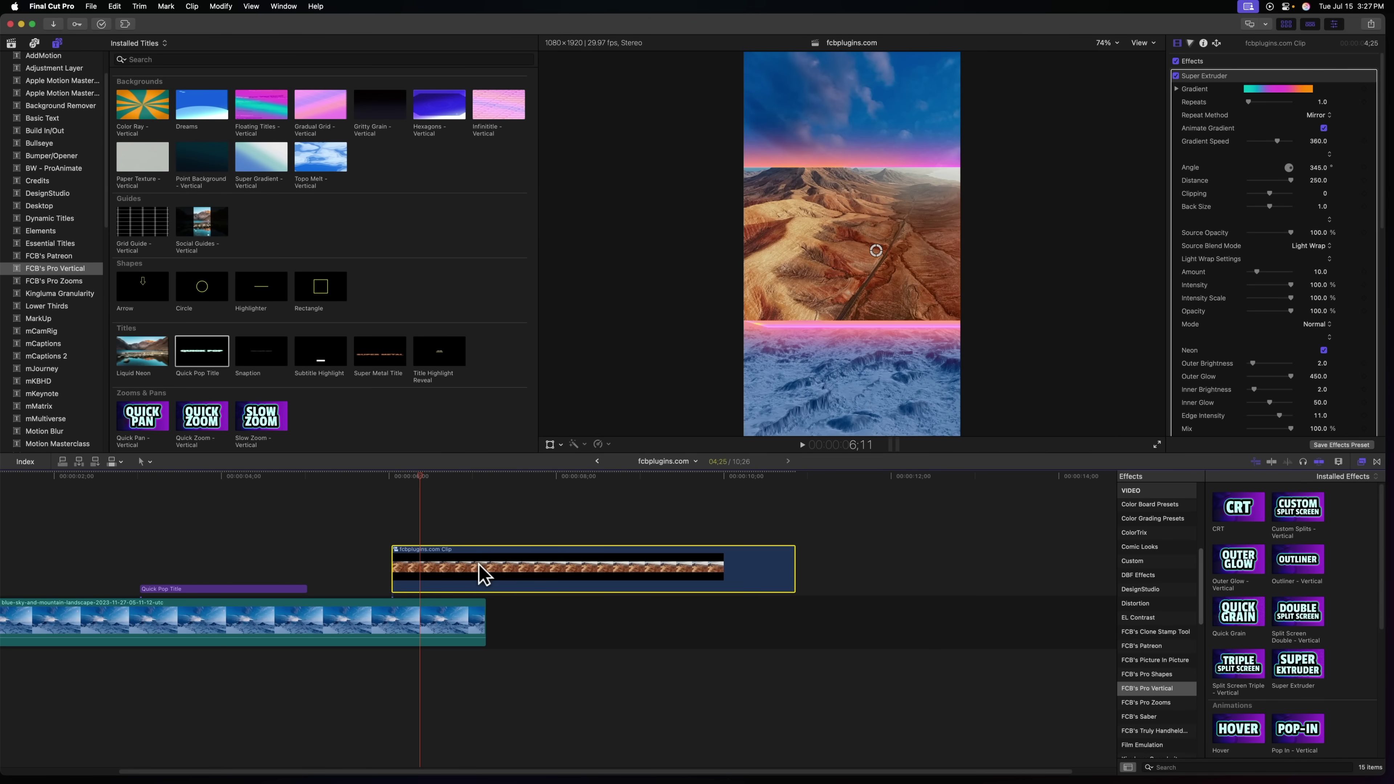
drag(864, 245, 842, 351)
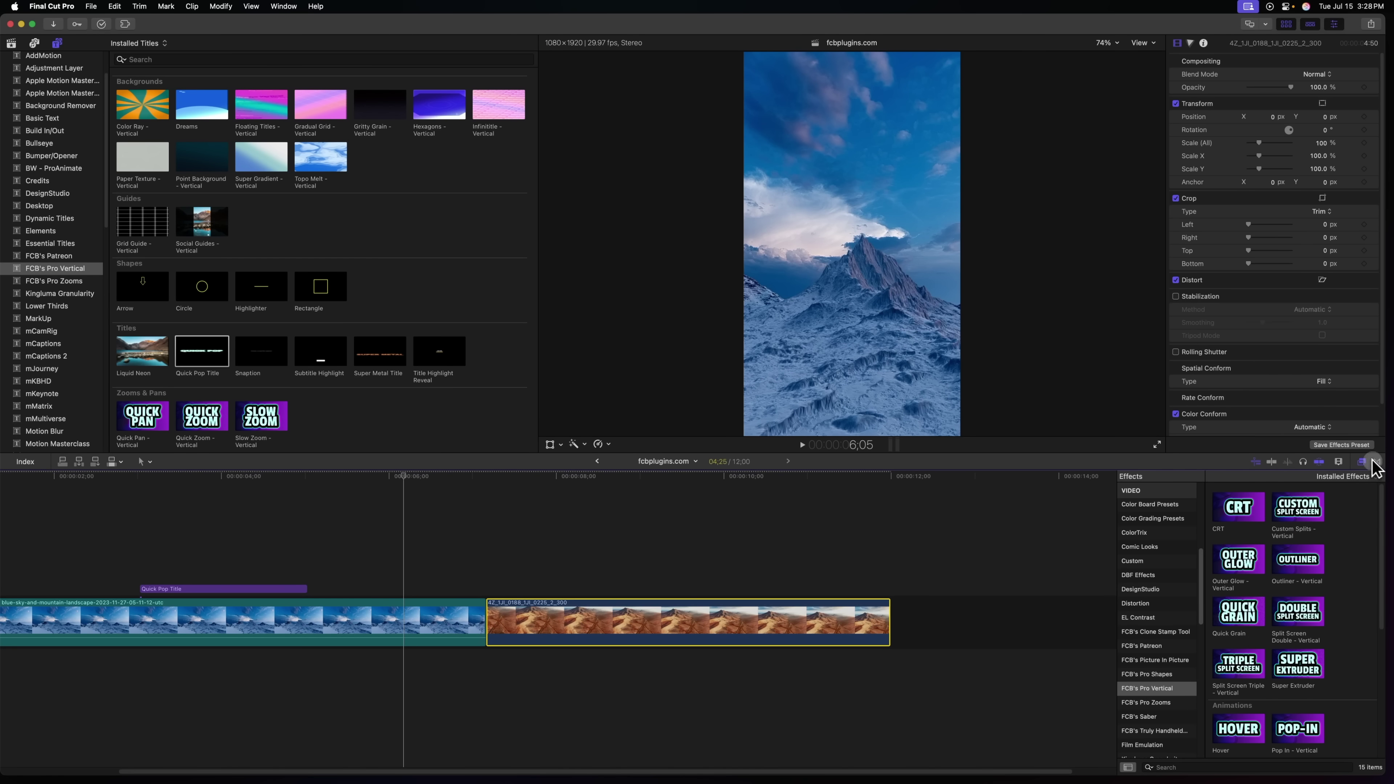
Join the mountain and desert clips with a 15-frame Light Leaks - Vertical transition and play it
click(1373, 462)
drag(1290, 508, 466, 624)
click(444, 494)
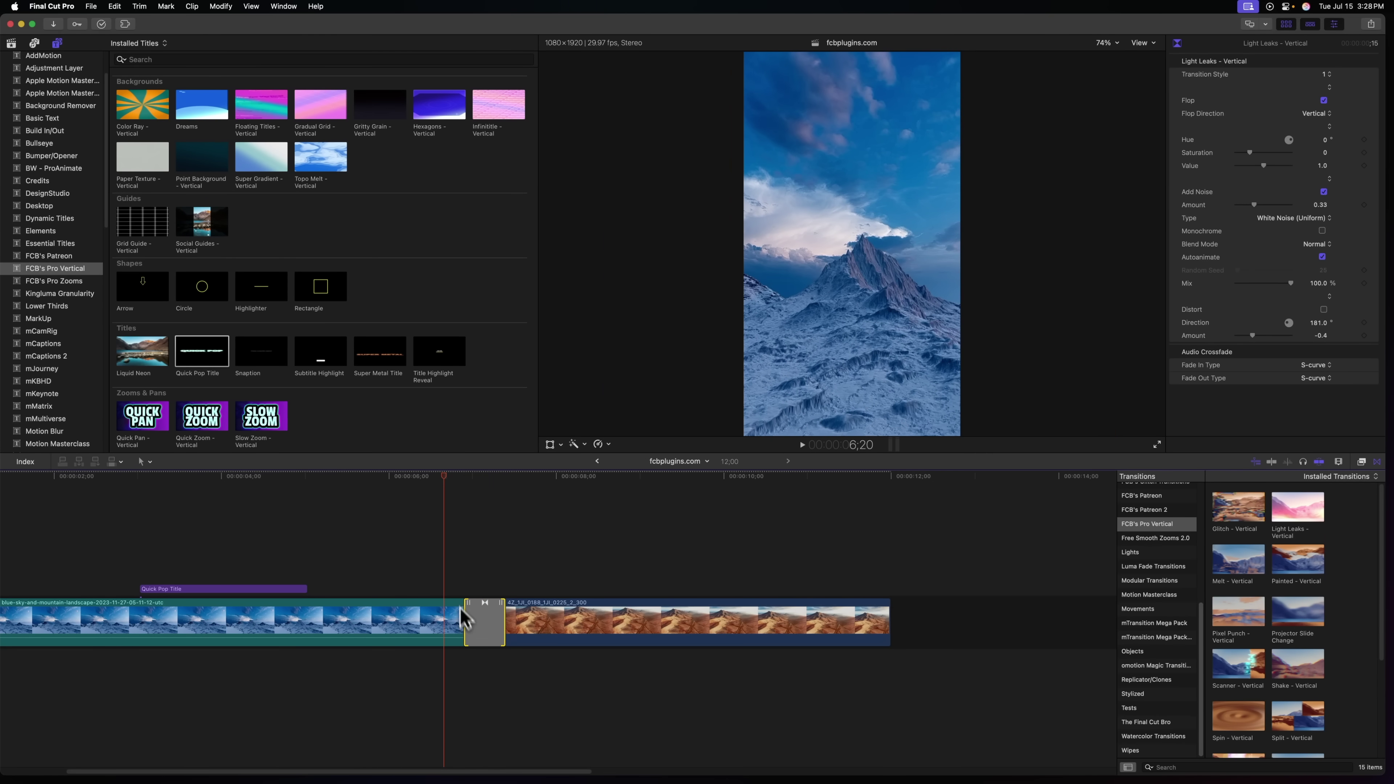
click(465, 476)
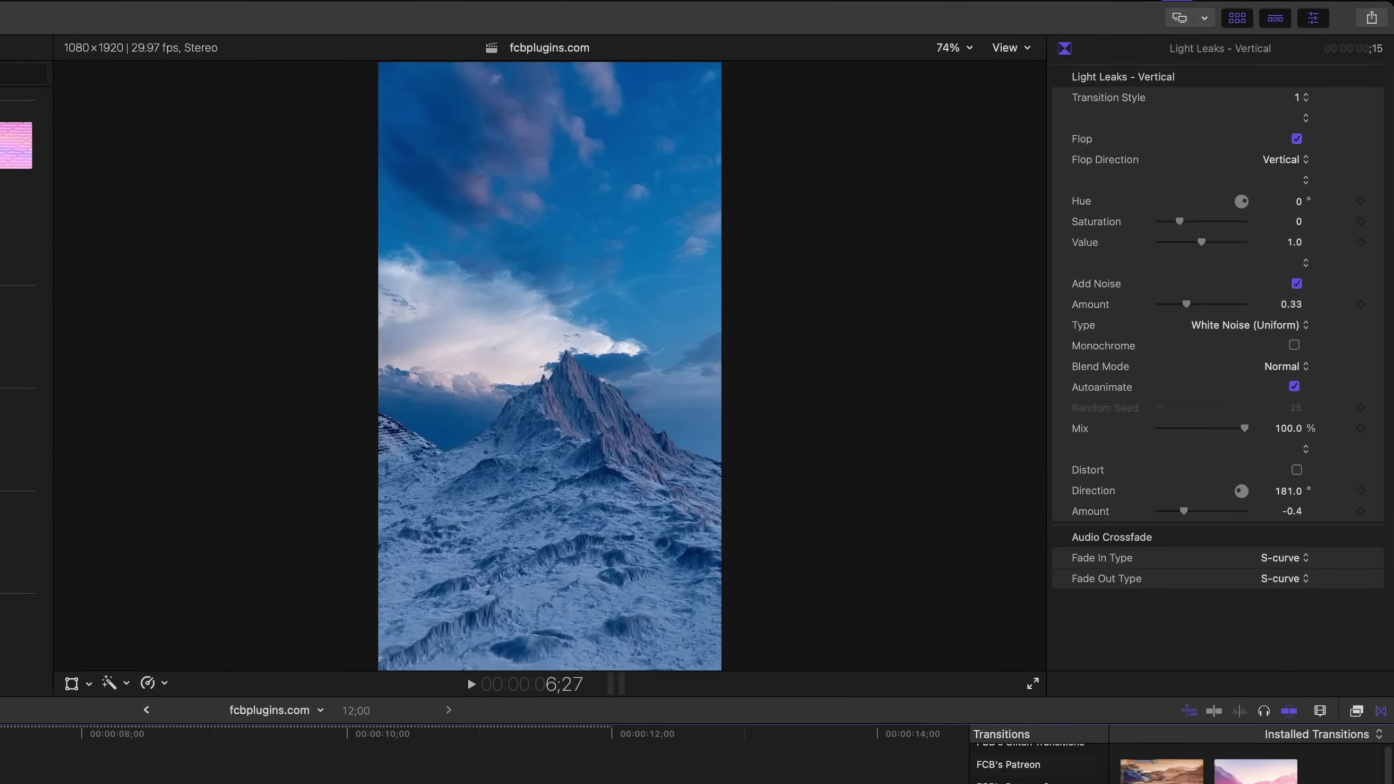
key(space)
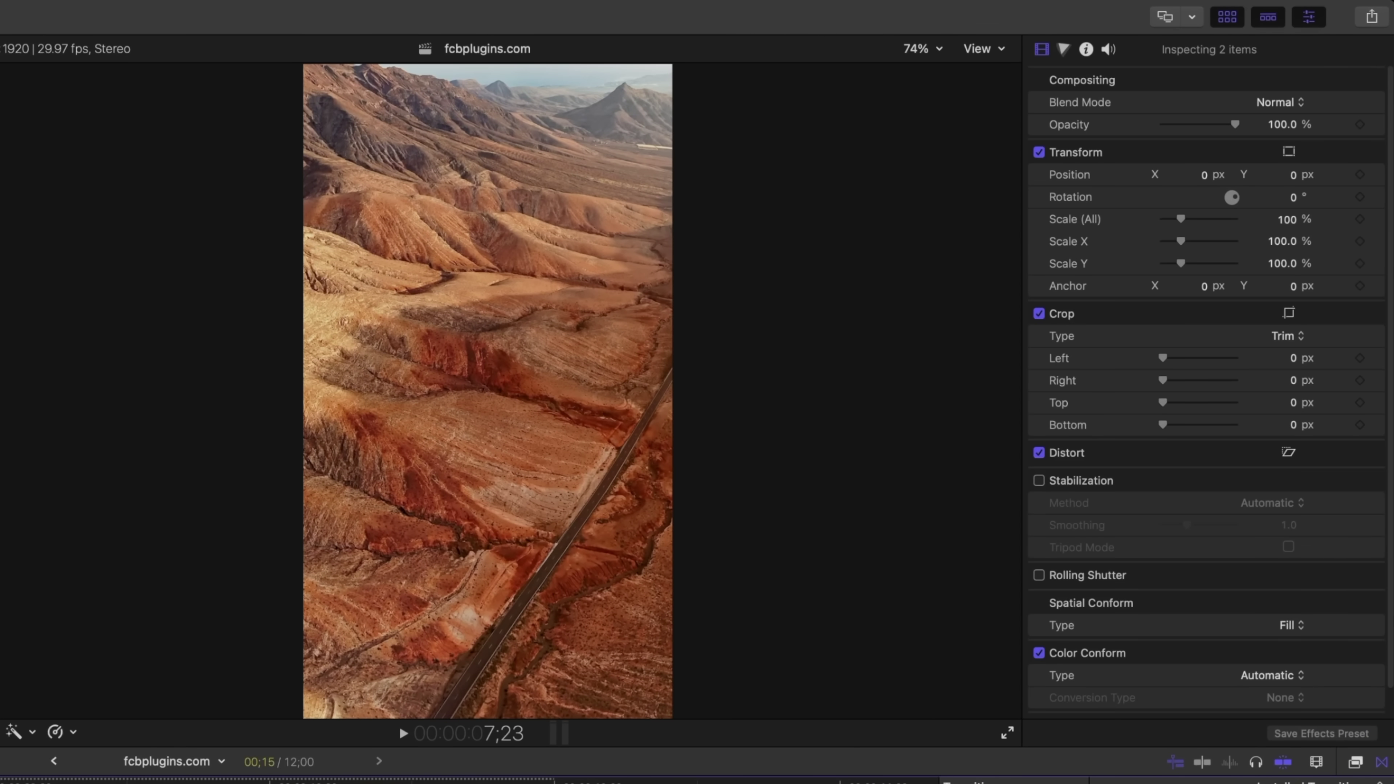
key(slash)
key(slash)
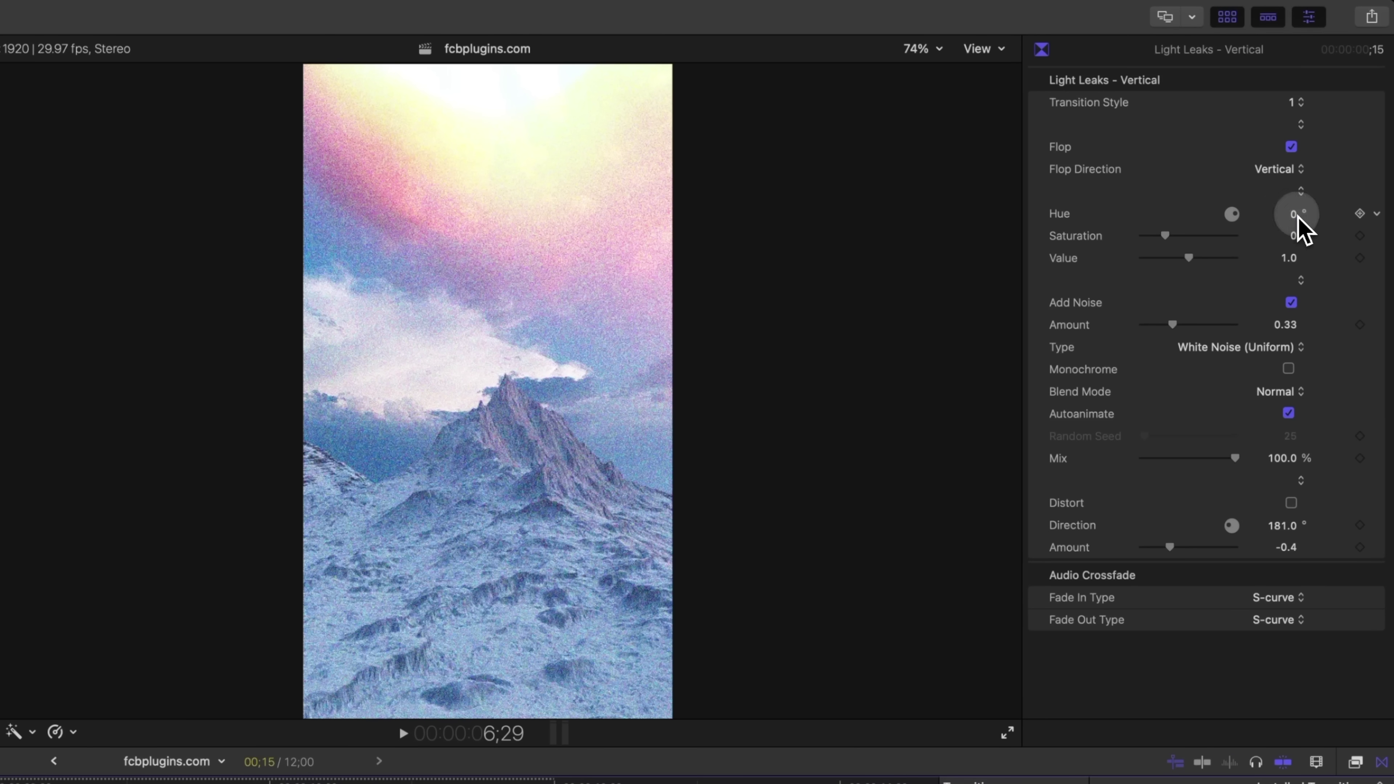
Recolour the light leak (Hue 91°, Saturation -0.53, Value 1.32), turn Add Noise off and enable Distort
drag(1297, 218, 1297, 209)
drag(1168, 229, 1206, 262)
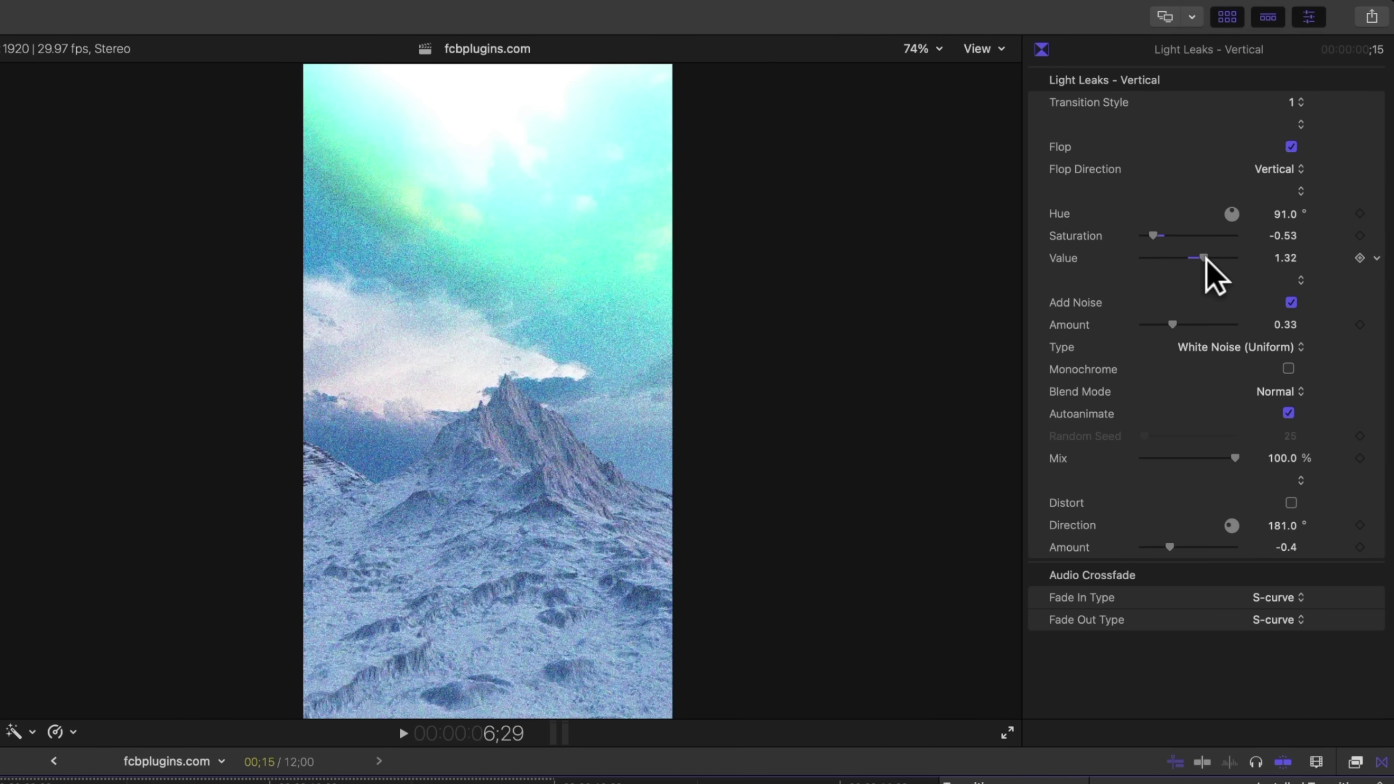
click(1290, 302)
click(1291, 302)
click(1291, 302)
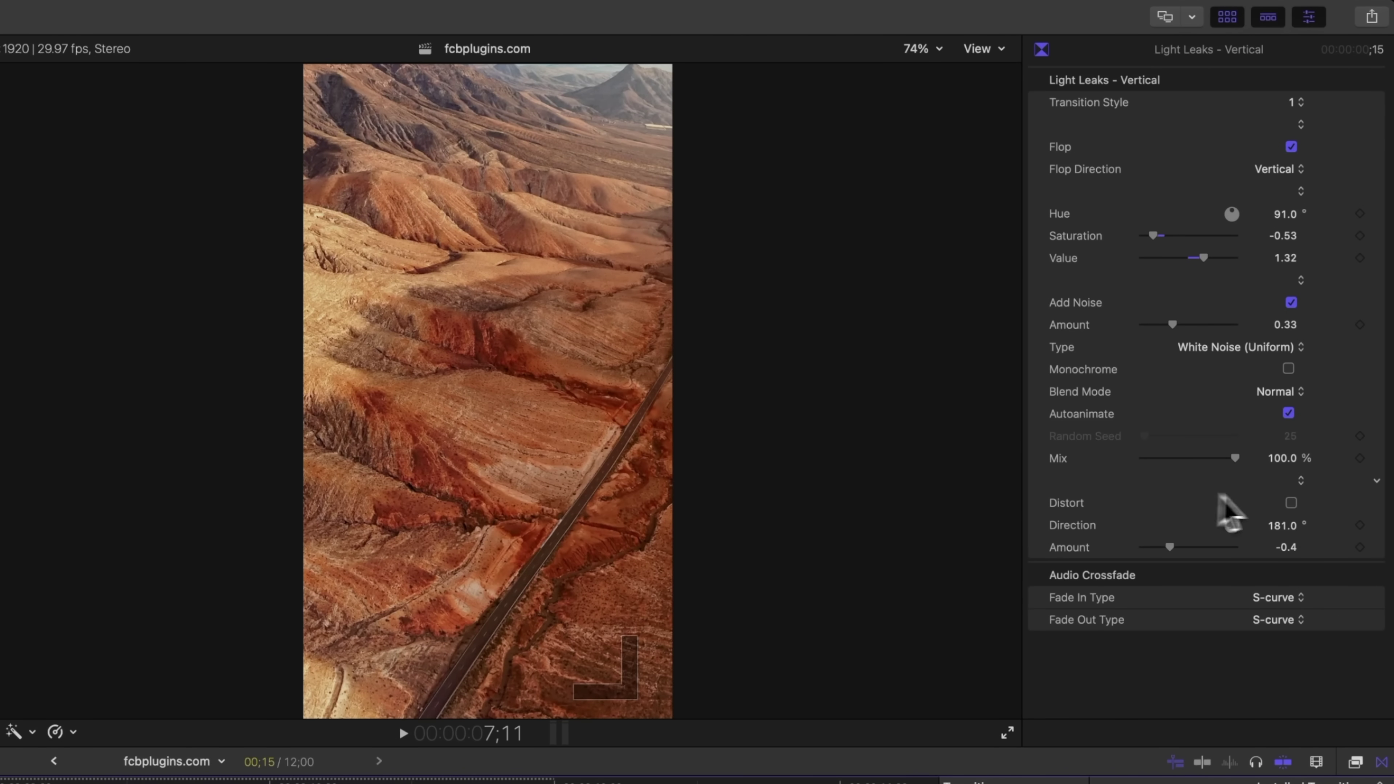
click(1291, 502)
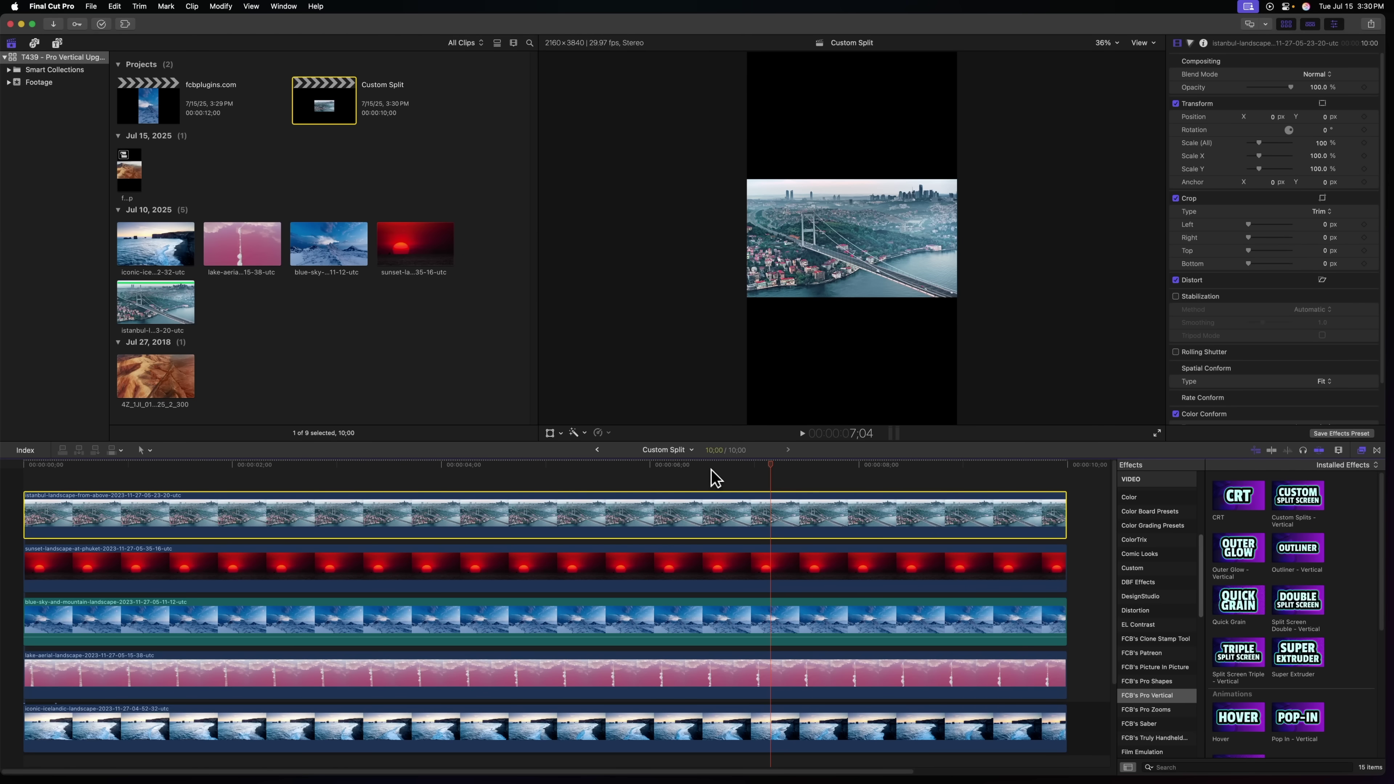
Select all five stacked clips and set them to fill the vertical frame
drag(713, 478, 695, 720)
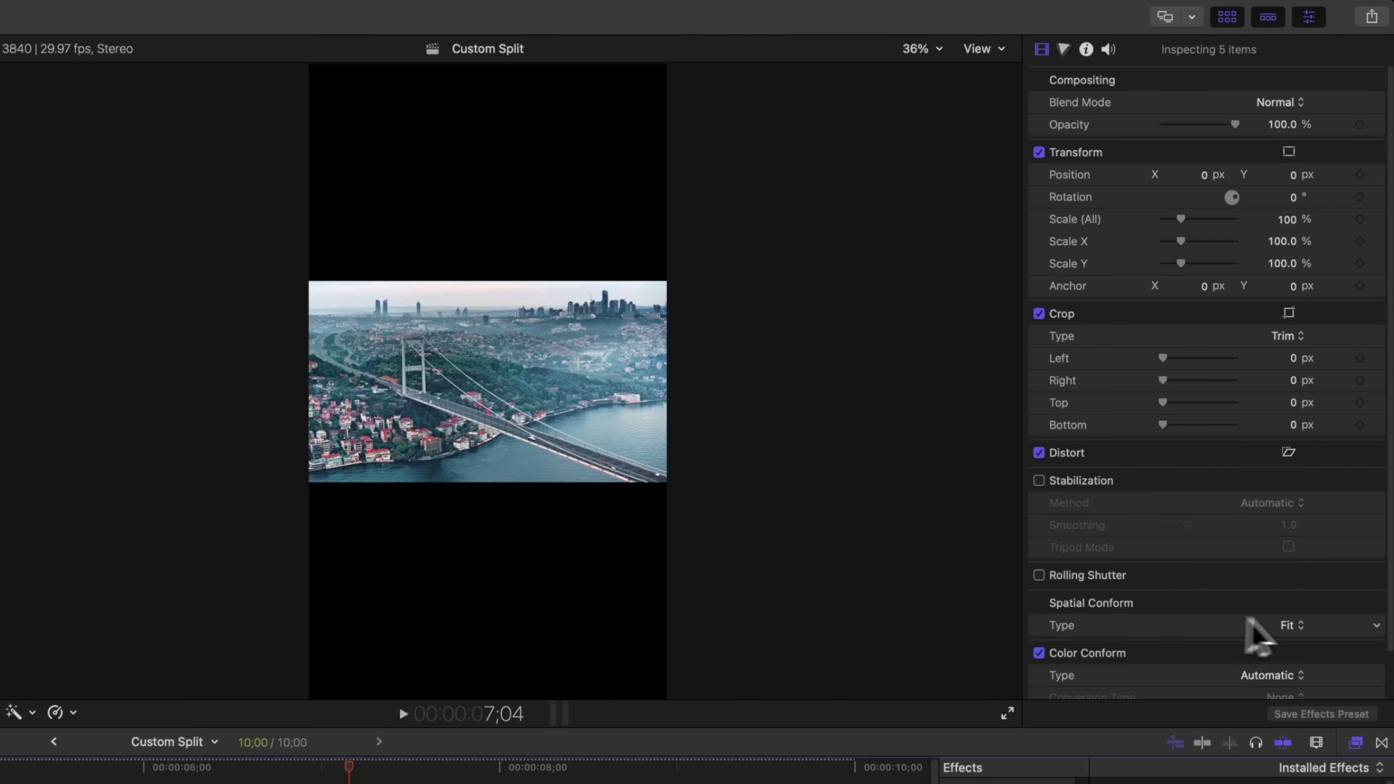
click(1298, 648)
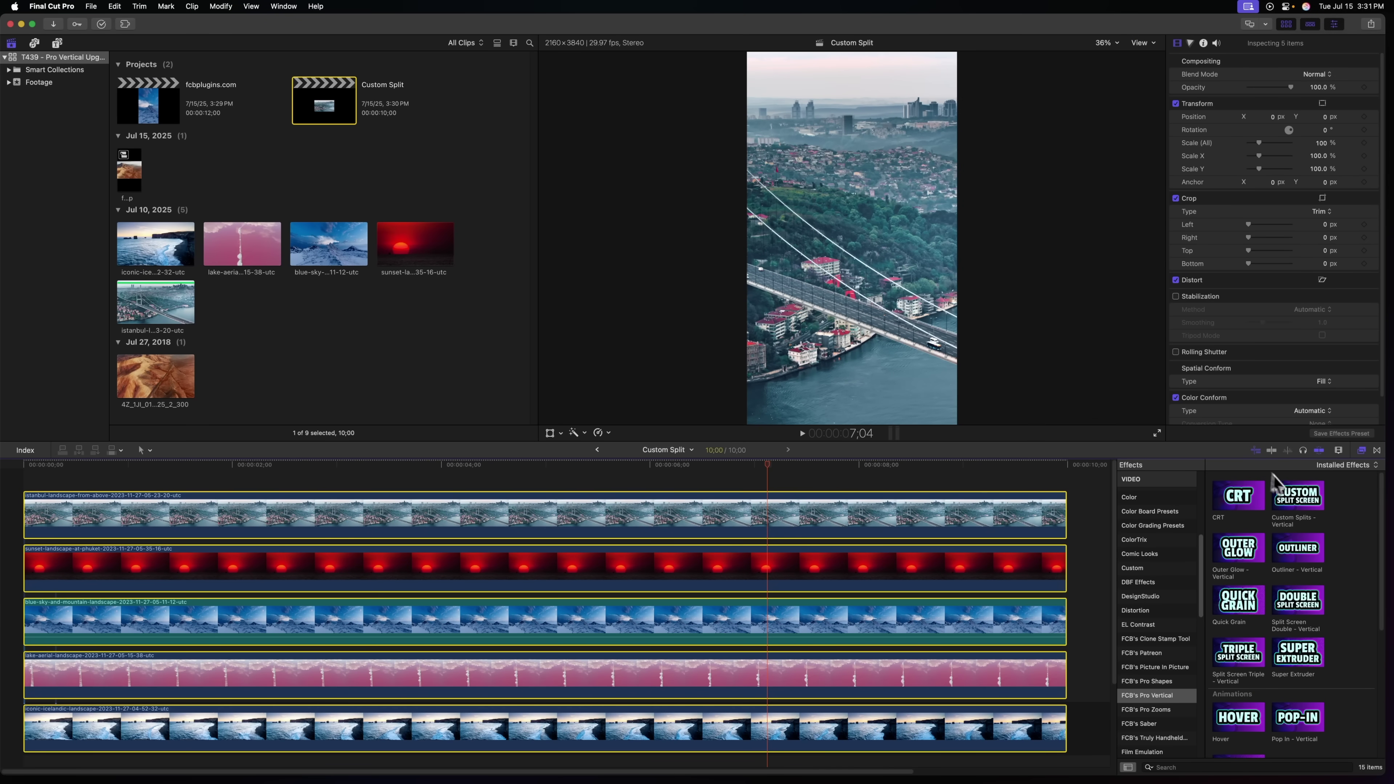
Apply Custom Splits - Vertical to the Istanbul clip and start shaping its slice in the viewer
drag(1308, 509, 878, 505)
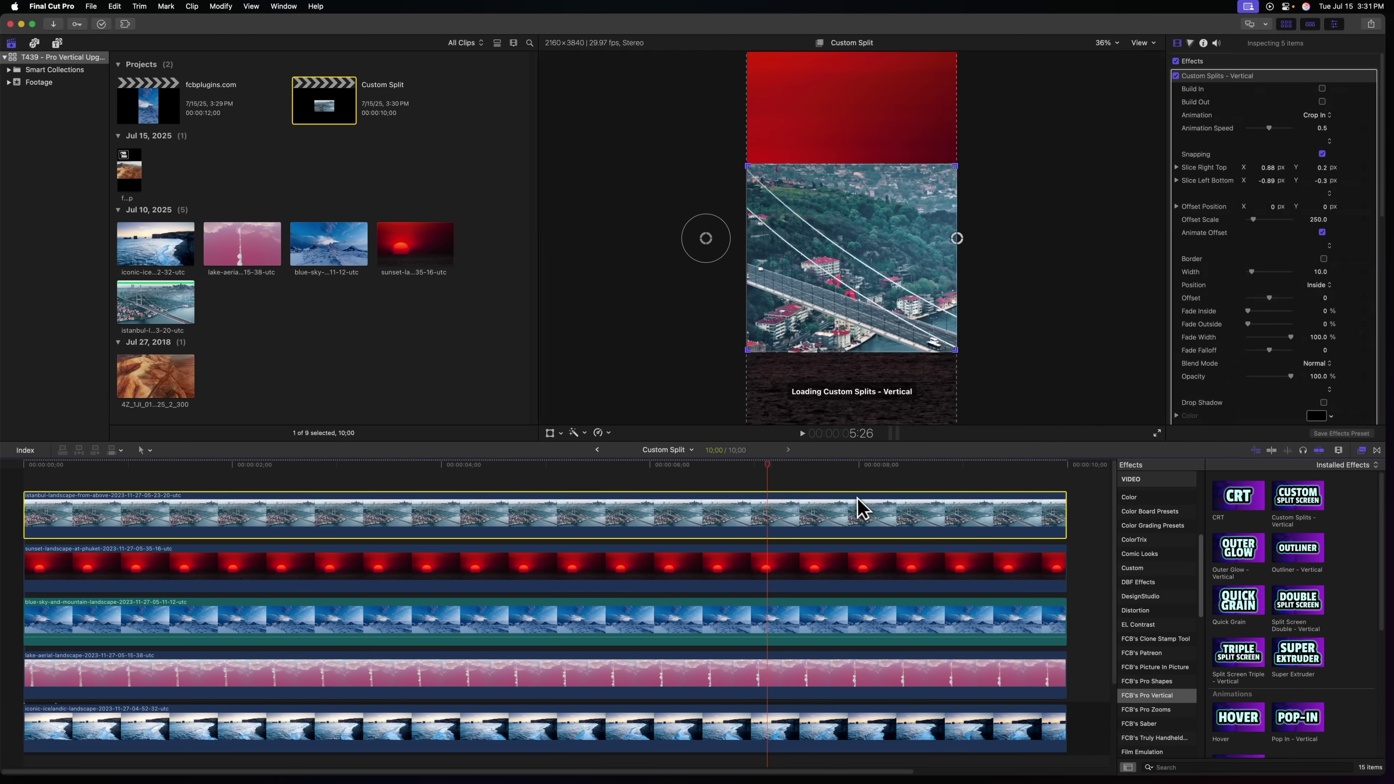
drag(767, 466, 672, 474)
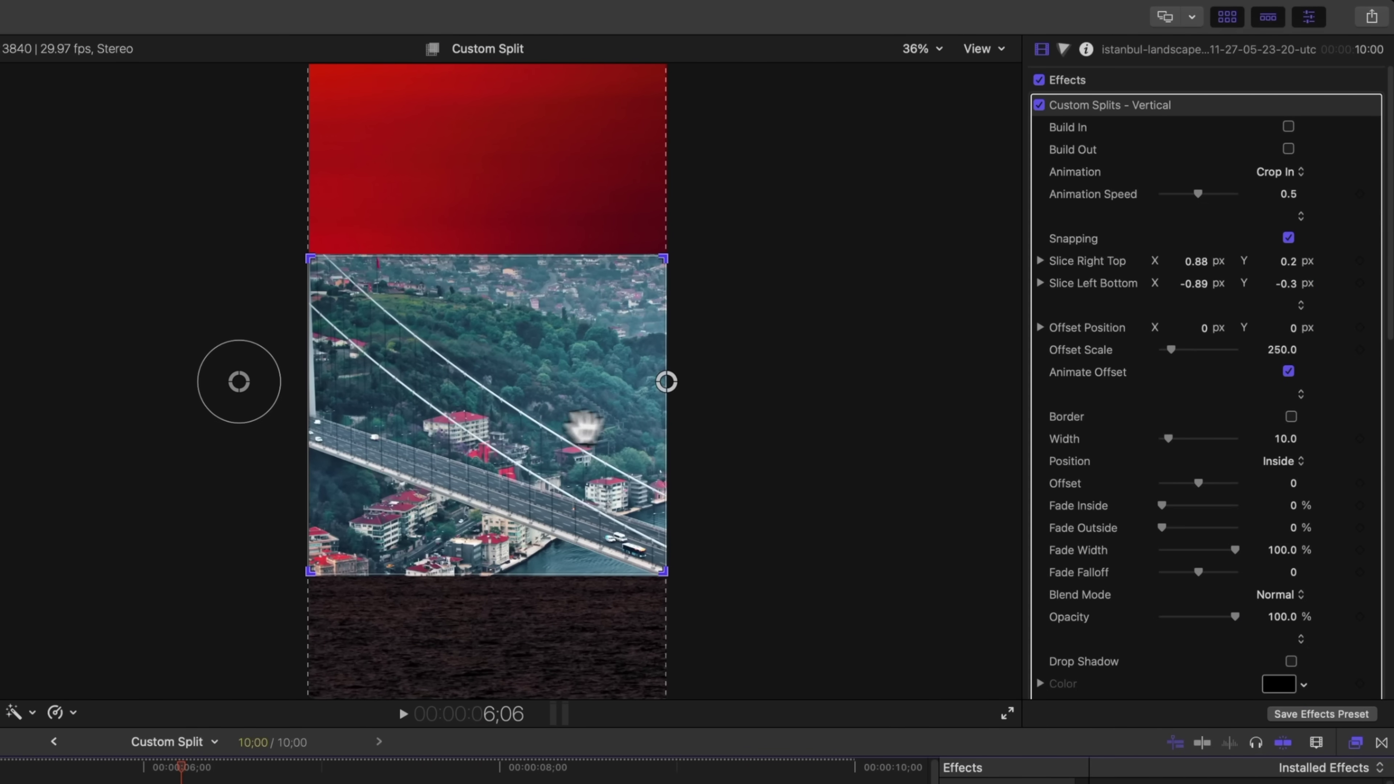
drag(537, 459, 579, 252)
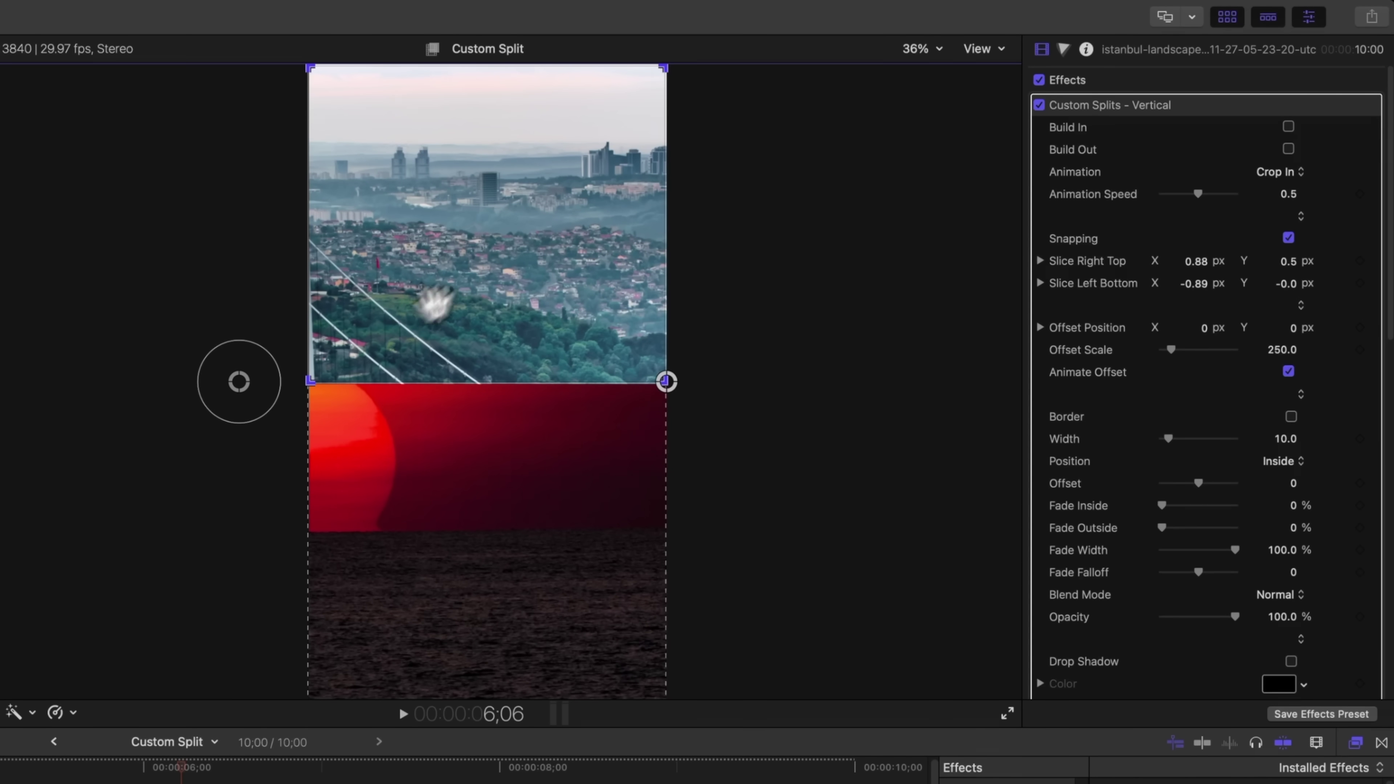
drag(311, 383, 325, 186)
drag(397, 125, 395, 153)
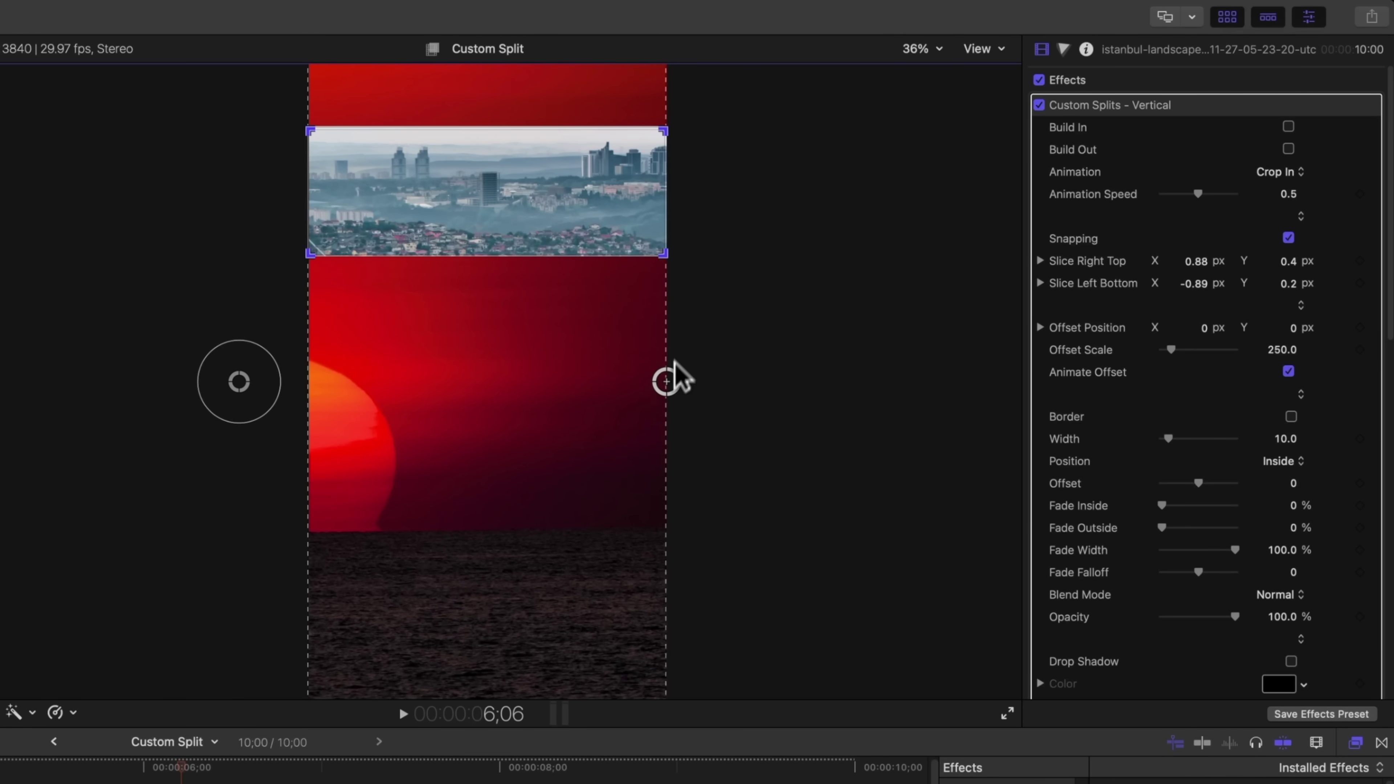
Move the city strip to the top of the frame and zoom its footage to Offset Scale 354.7
mouse_move(677, 378)
mouse_down()
mouse_move(681, 301)
mouse_move(682, 536)
mouse_move(679, 325)
mouse_move(677, 405)
mouse_up()
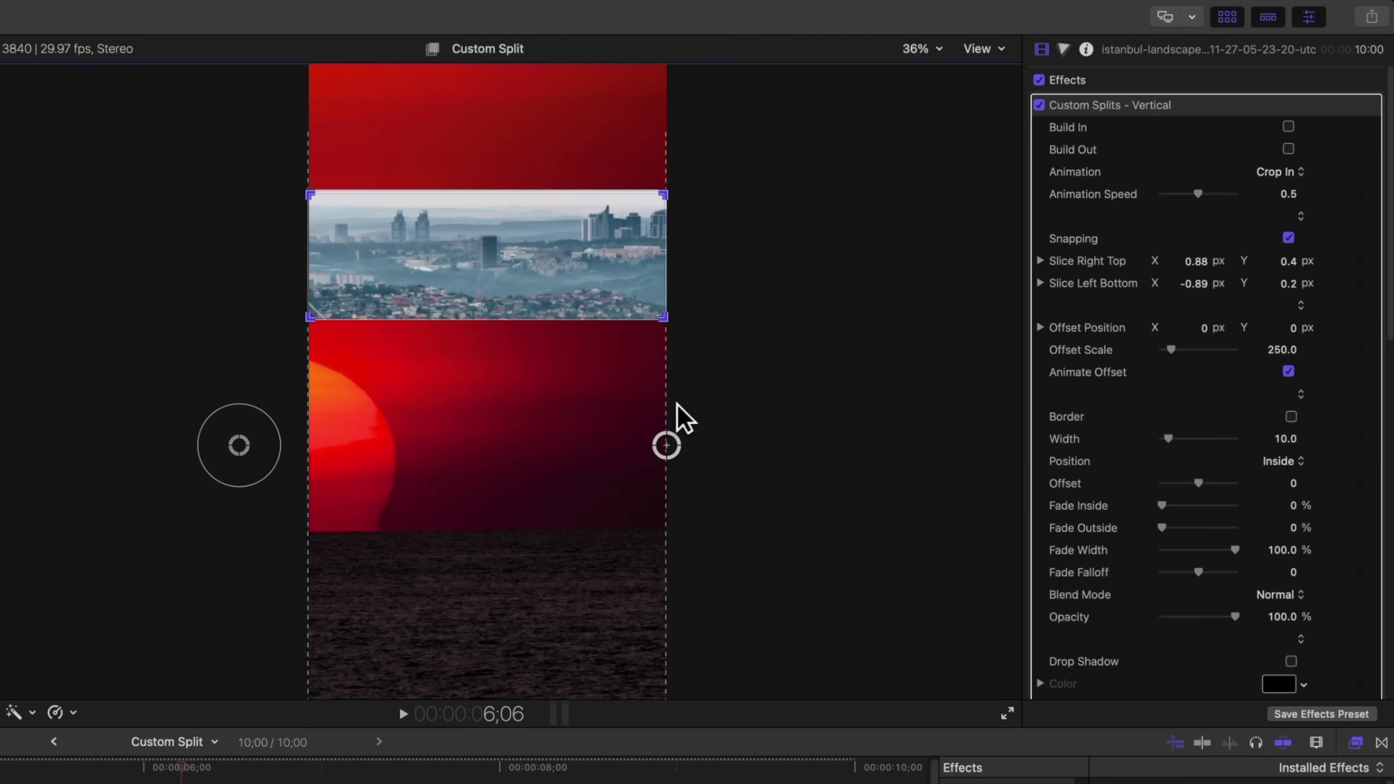
mouse_move(313, 323)
mouse_down()
mouse_move(319, 254)
mouse_move(324, 374)
mouse_move(326, 288)
mouse_move(468, 320)
mouse_move(500, 351)
mouse_move(482, 404)
mouse_move(579, 410)
mouse_move(560, 308)
mouse_move(352, 261)
mouse_move(532, 287)
mouse_move(324, 302)
mouse_up()
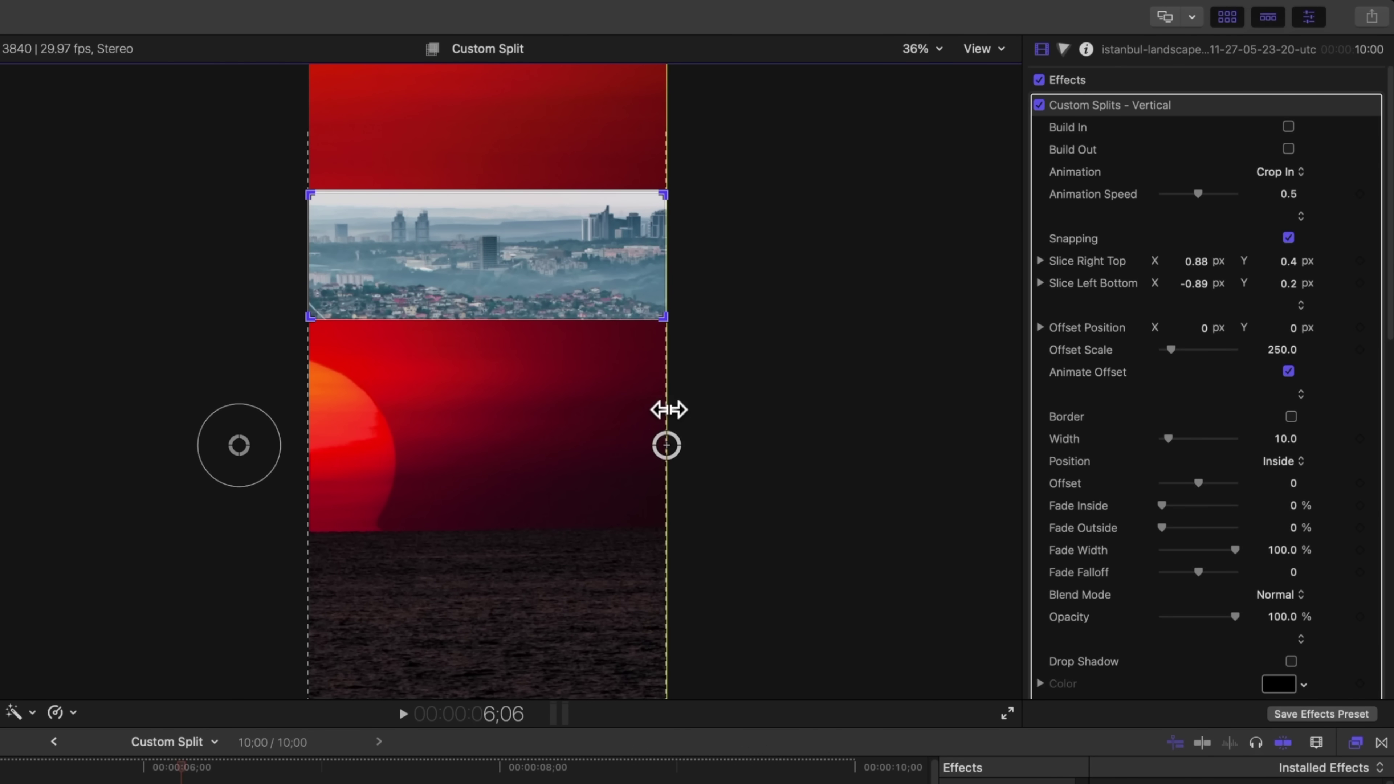
drag(666, 445, 666, 318)
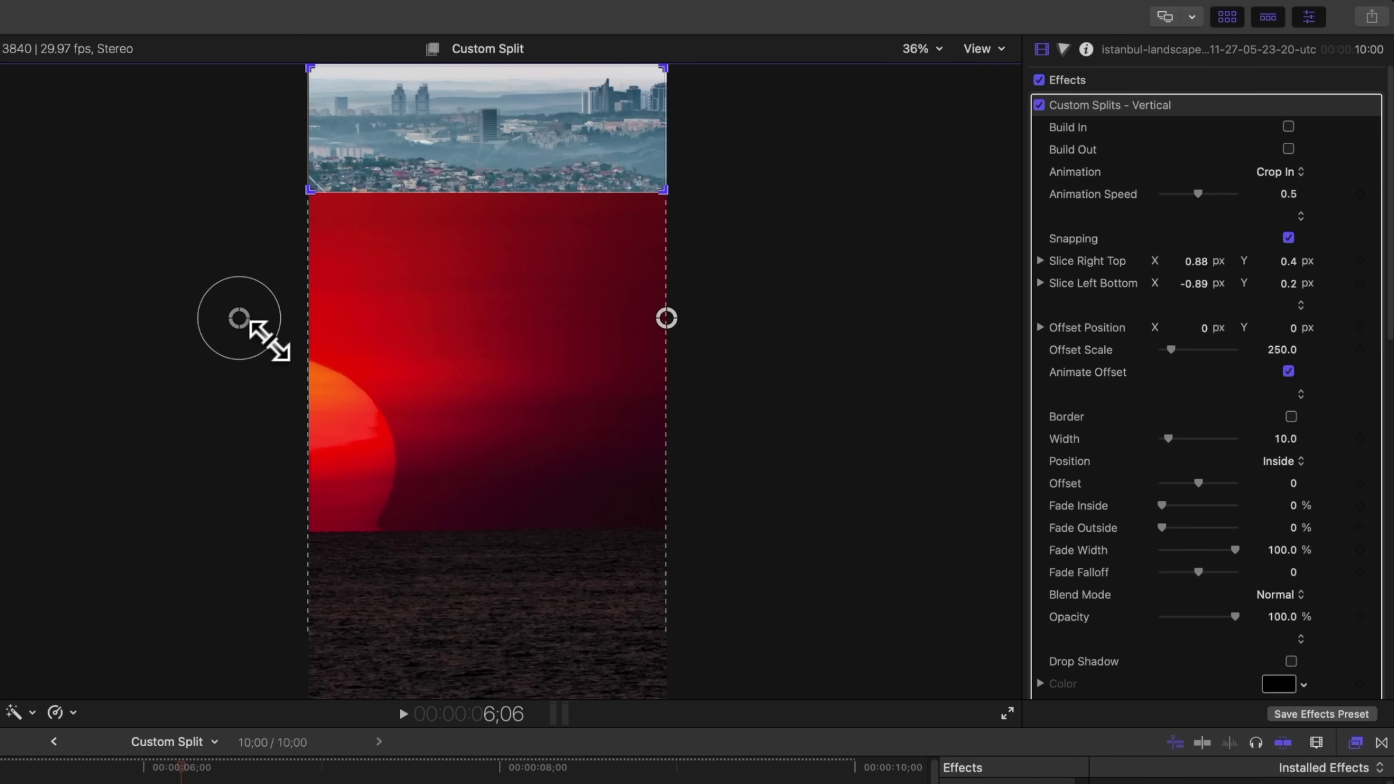
drag(268, 337, 318, 449)
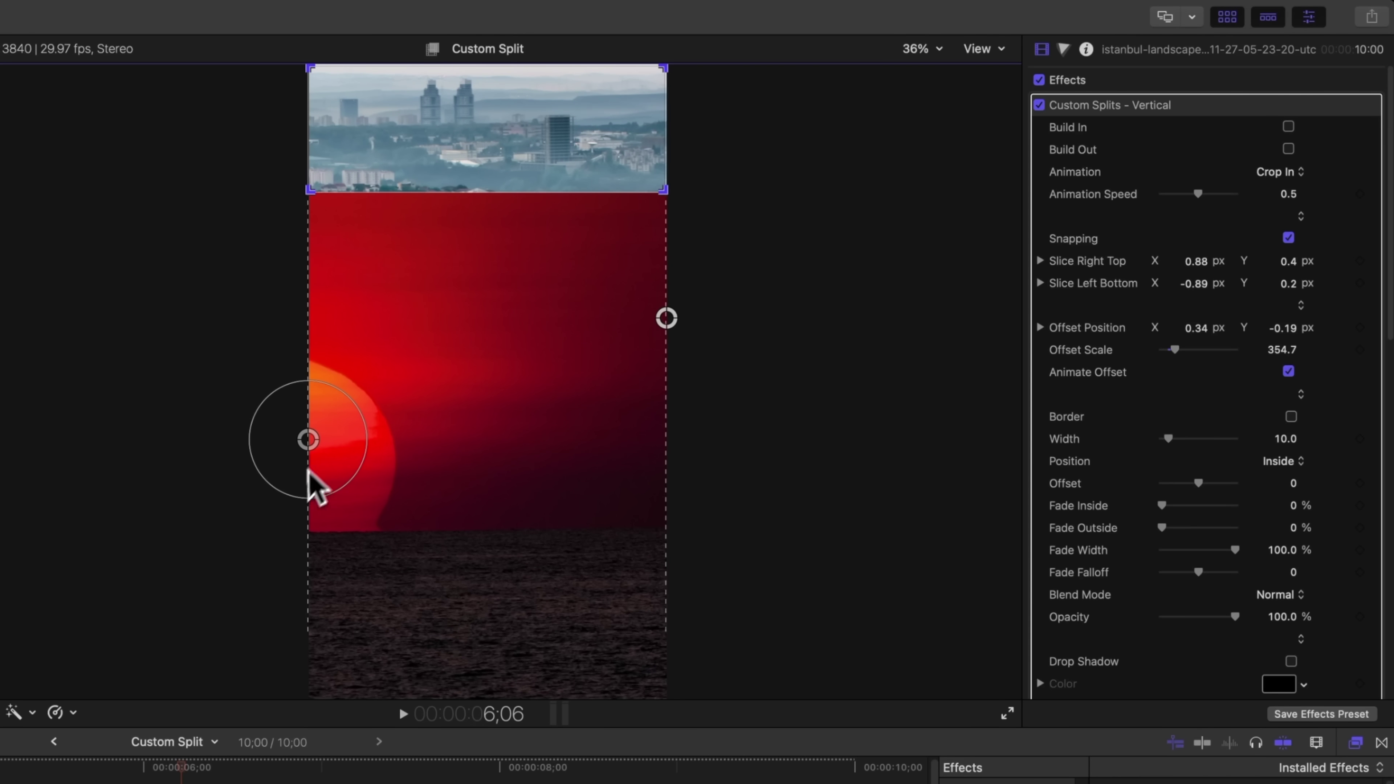
mouse_move(308, 444)
mouse_down()
mouse_move(277, 439)
mouse_move(310, 439)
mouse_up()
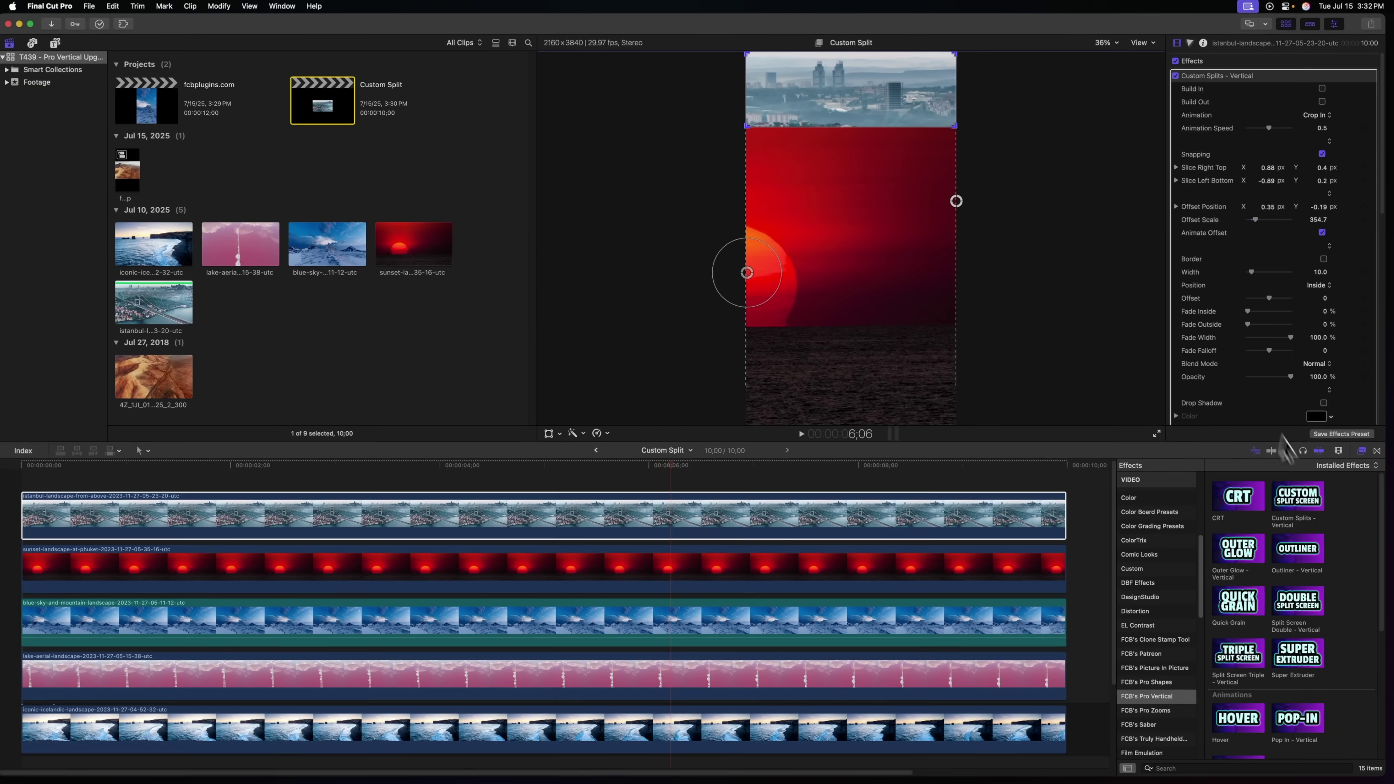
Split the sunset clip into a band under the city strip, centring the sun at scale 310.1
drag(1297, 497, 911, 564)
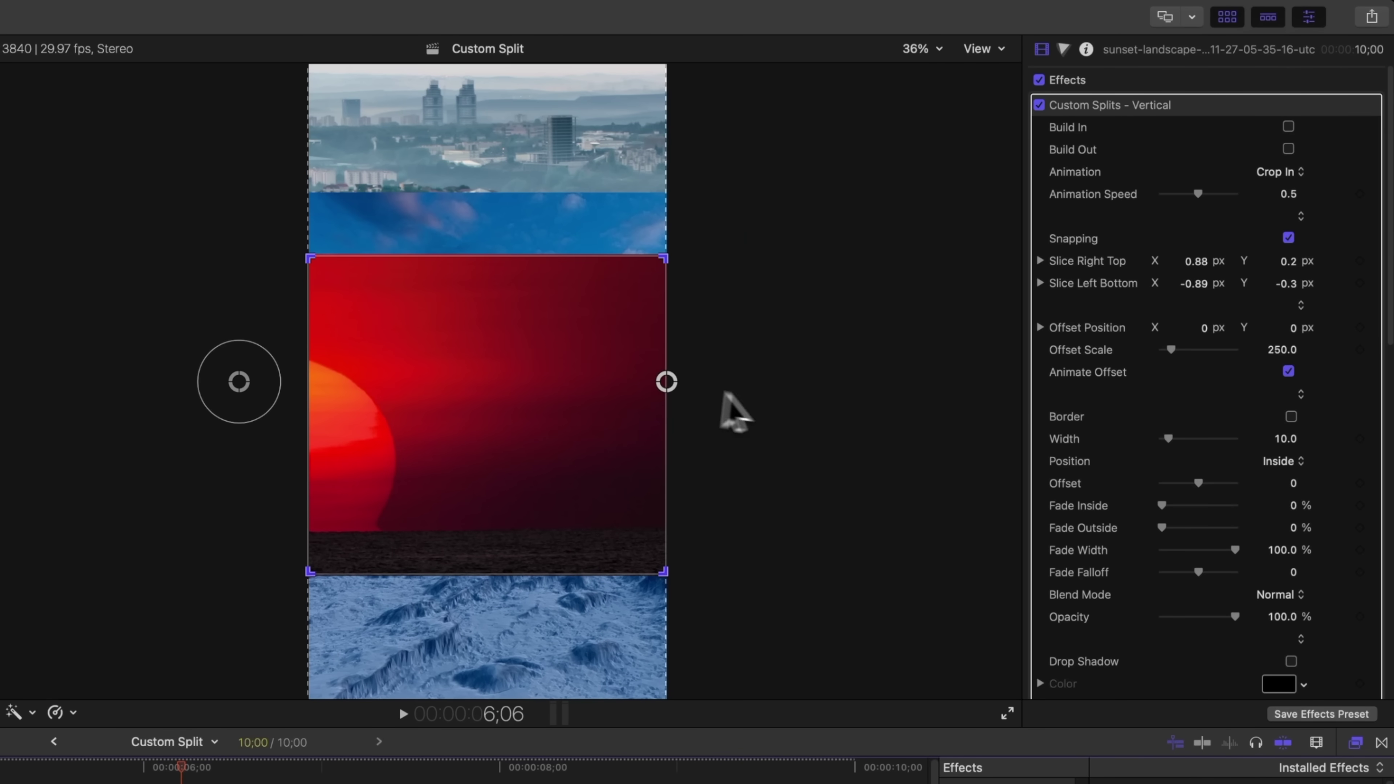
drag(665, 380, 672, 291)
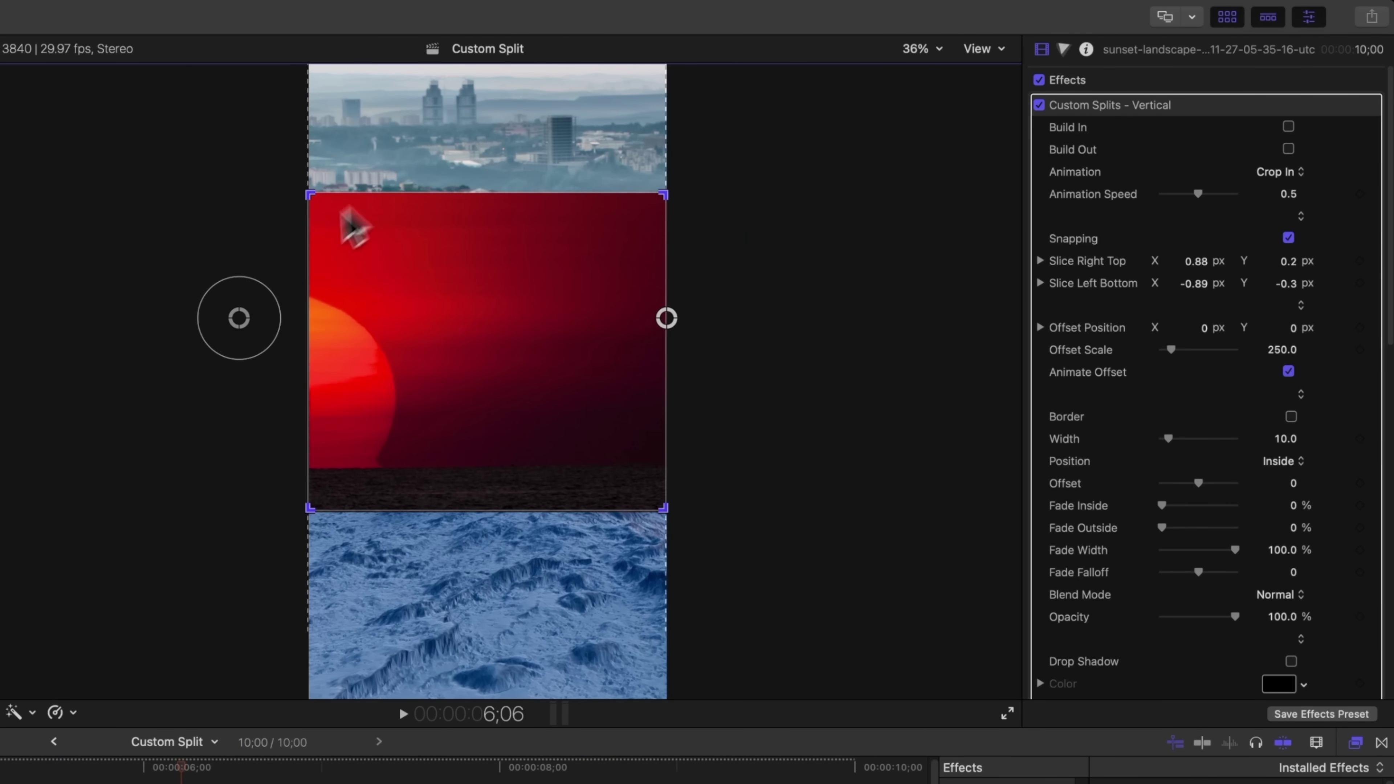
drag(239, 317, 542, 265)
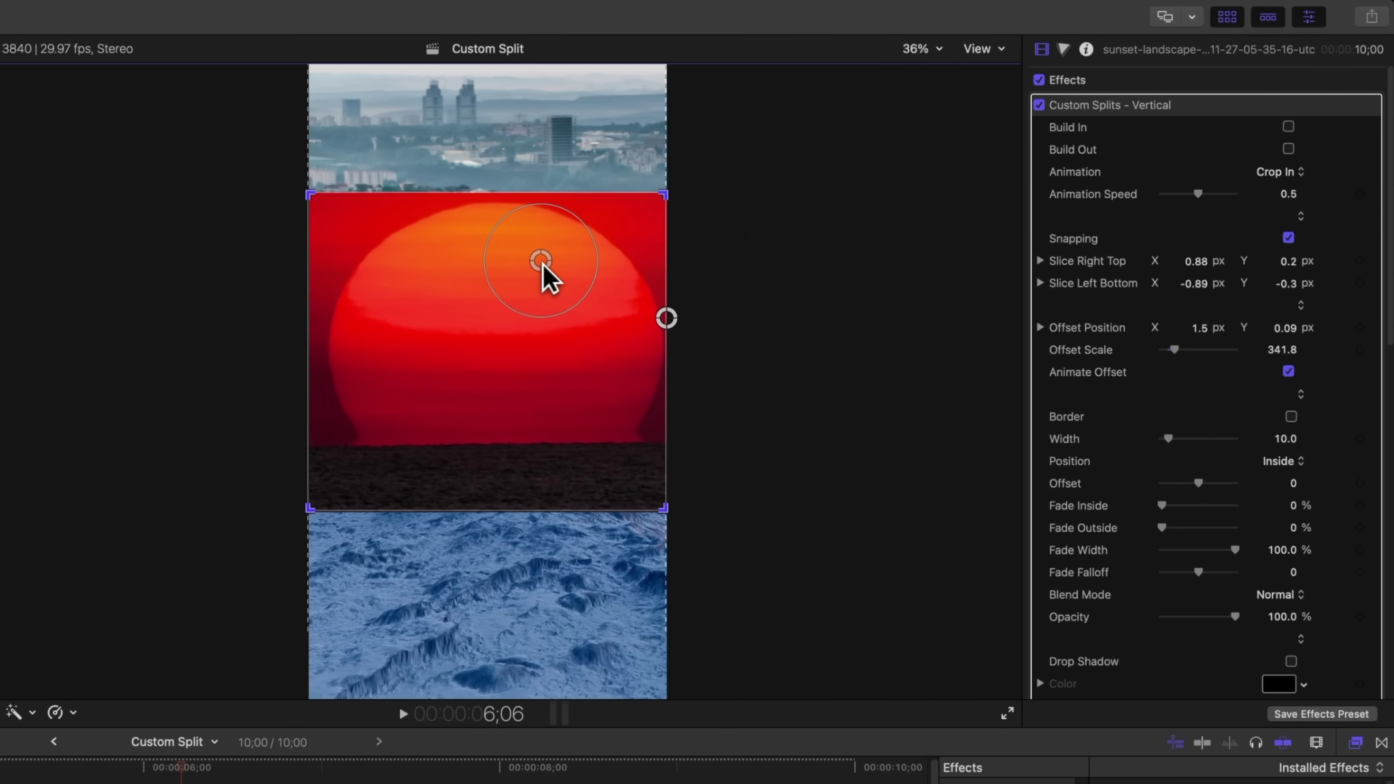
drag(664, 513, 680, 441)
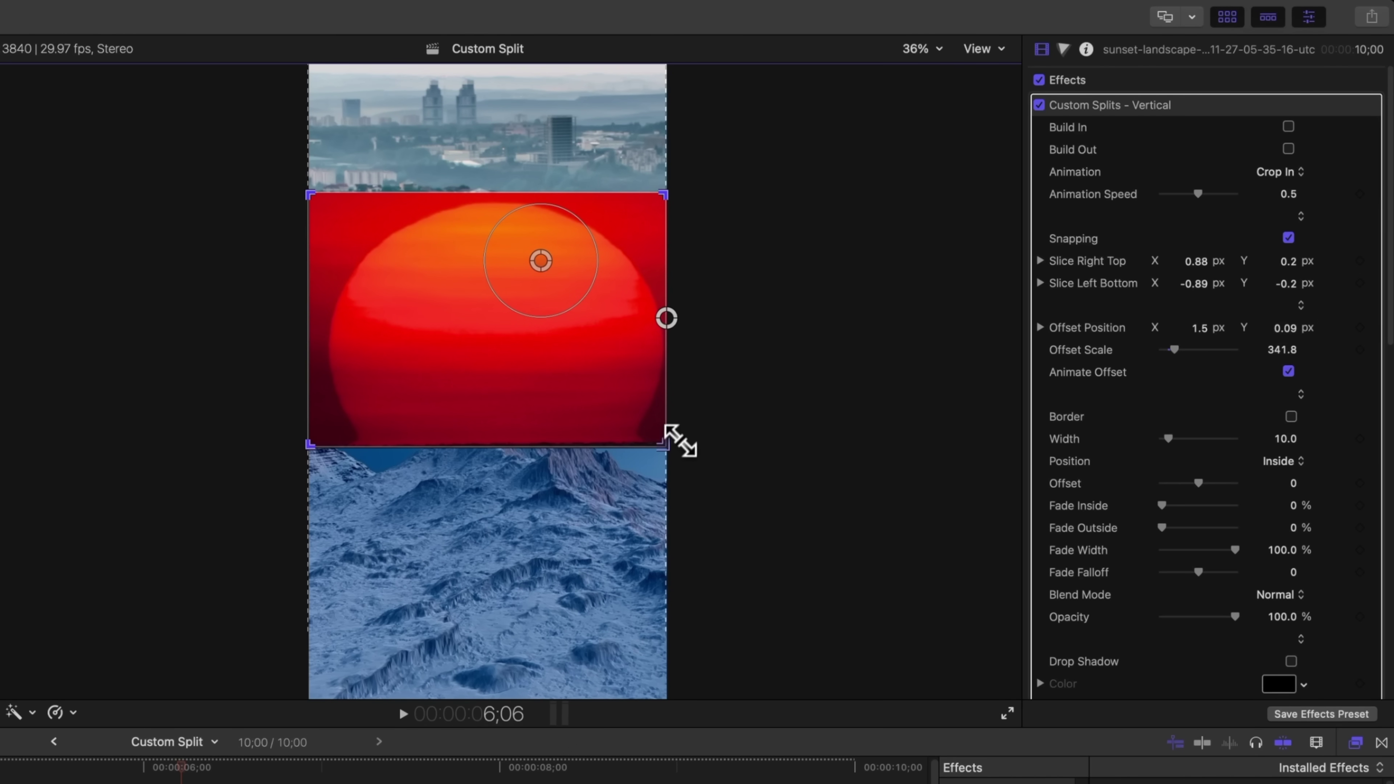
drag(583, 225, 510, 255)
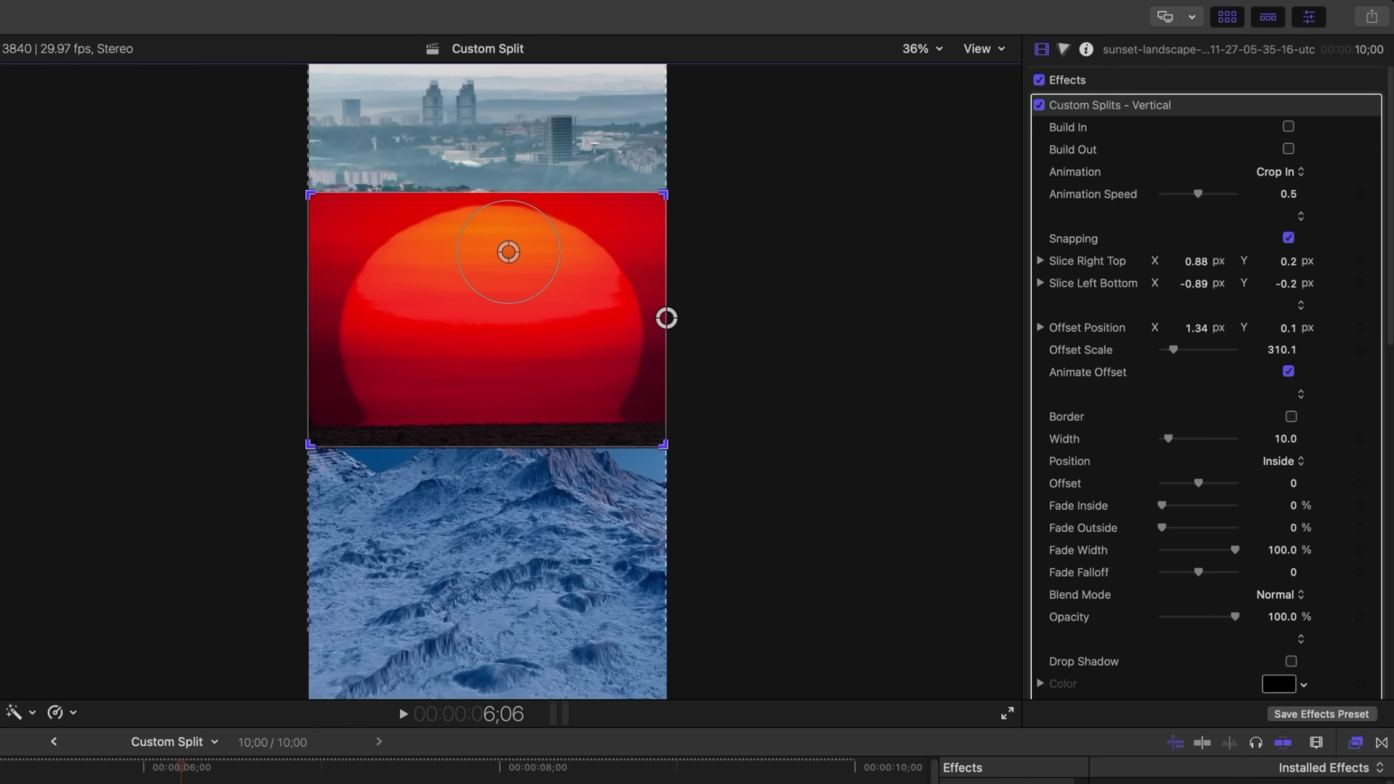
Place the blue-sky mountain slice as a narrow lower column and shift its image sideways
key(super+2)
key(super+Up)
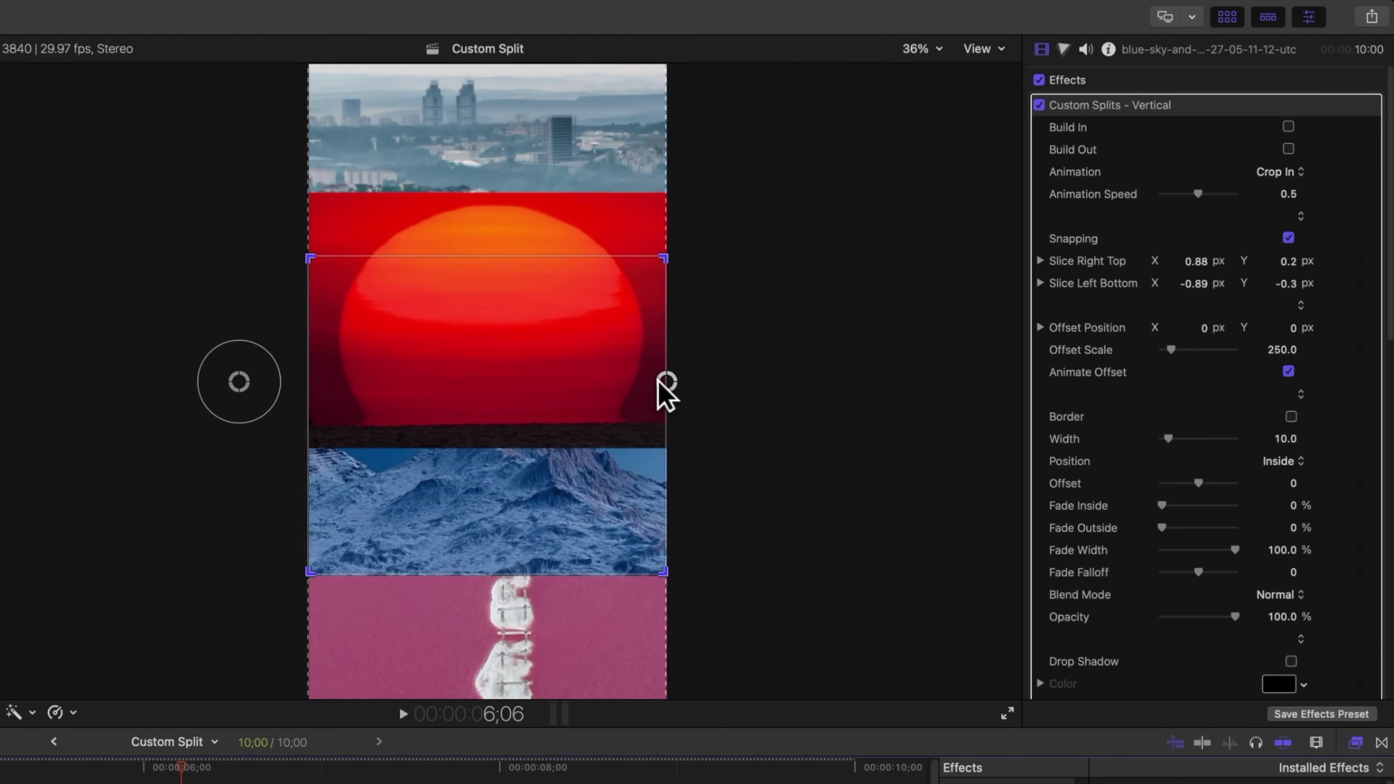
drag(659, 380, 659, 472)
drag(315, 386, 312, 442)
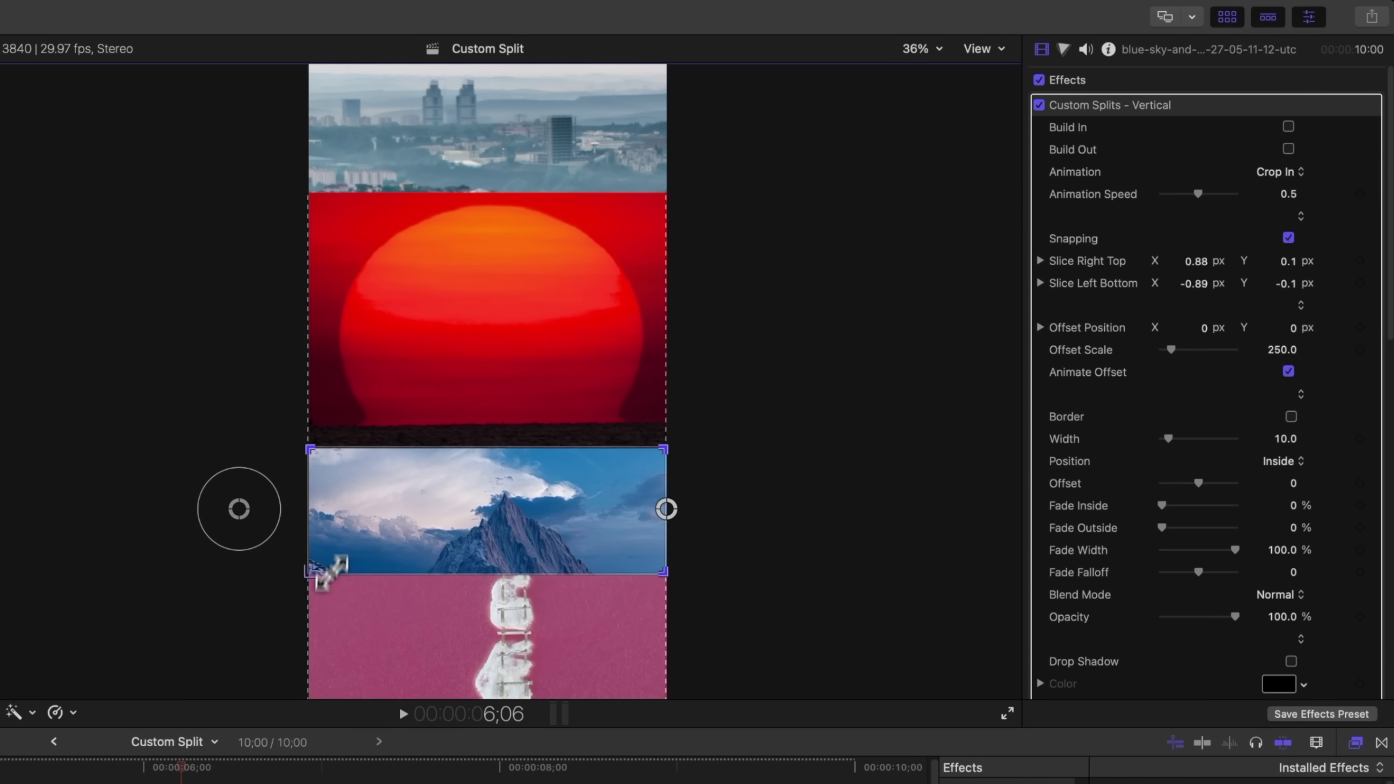
drag(331, 572, 571, 724)
key(super+z)
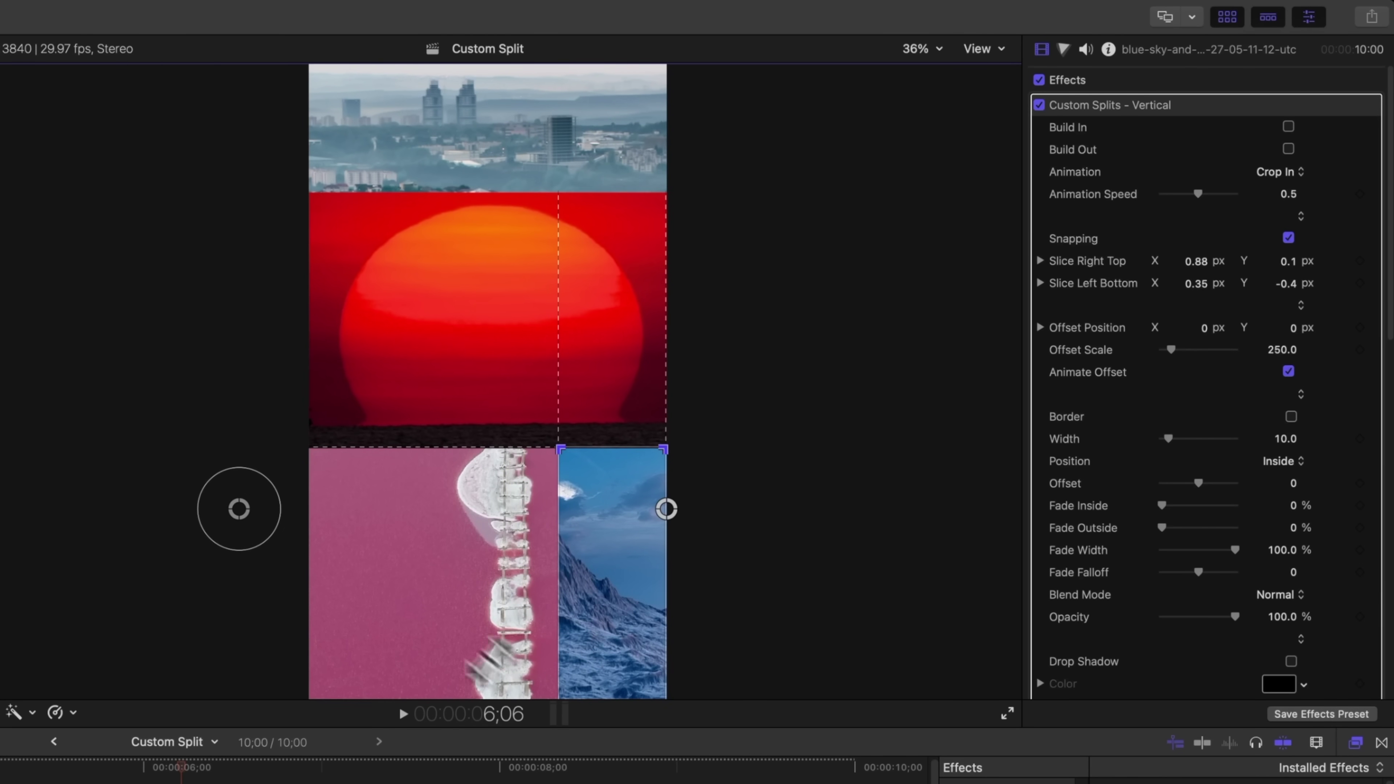
drag(239, 509, 344, 515)
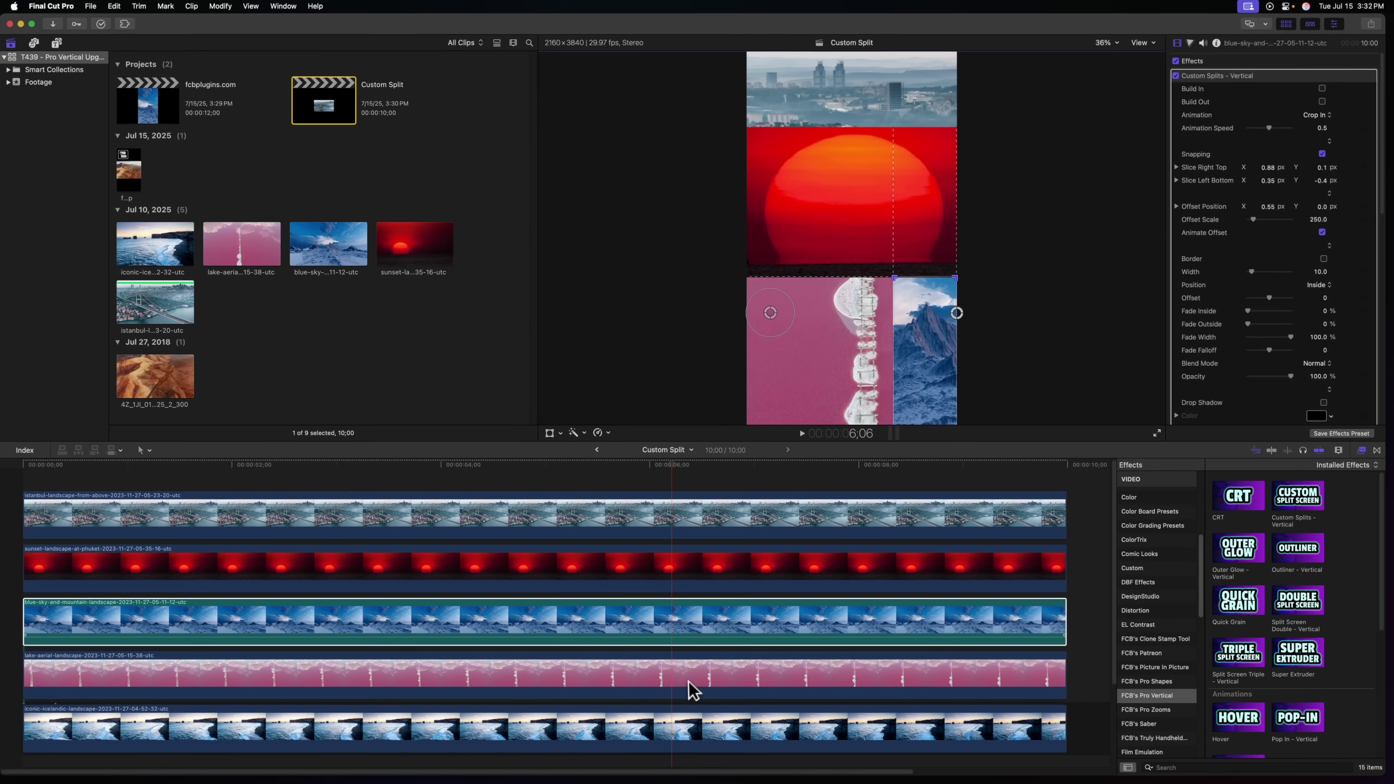
click(688, 681)
Apply the split to the pink lake clip and narrow it to the middle bottom column
drag(1073, 550, 639, 677)
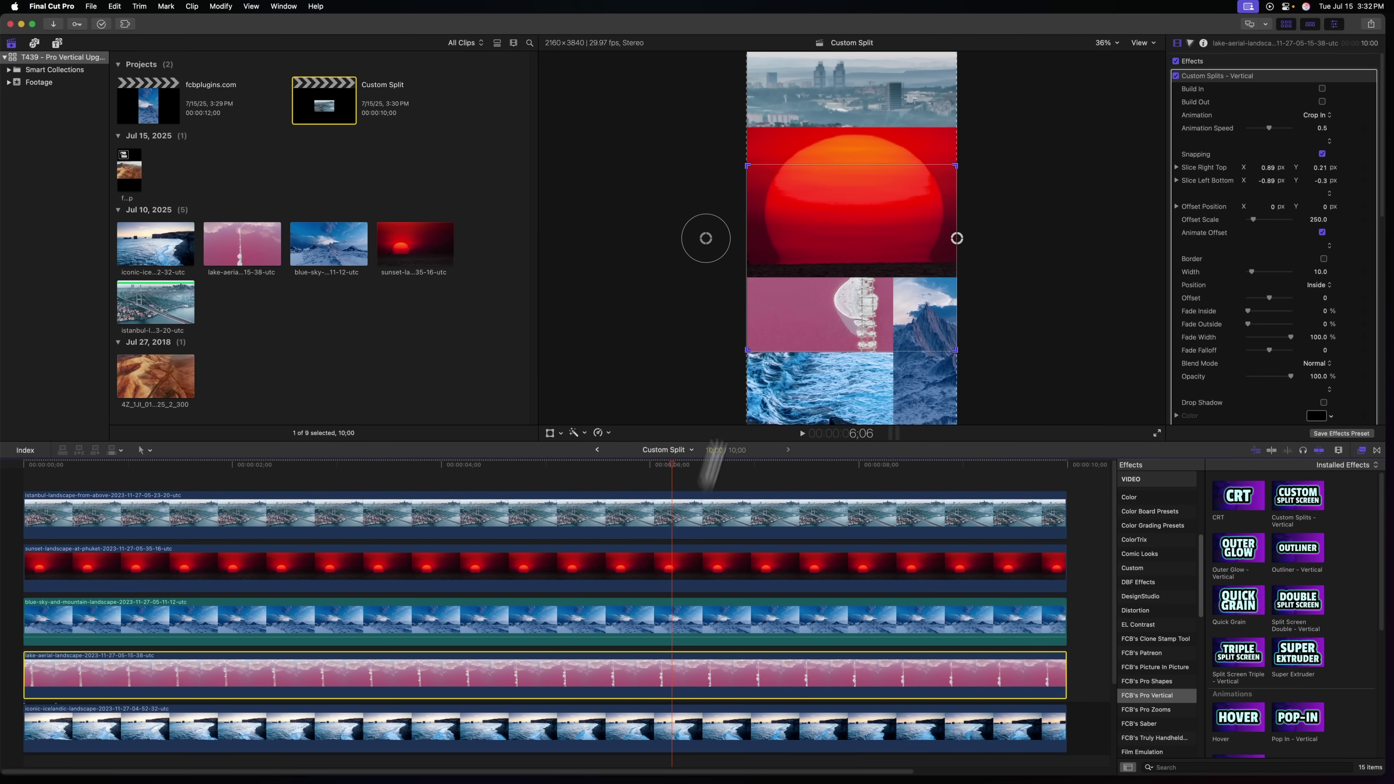
drag(806, 256, 806, 304)
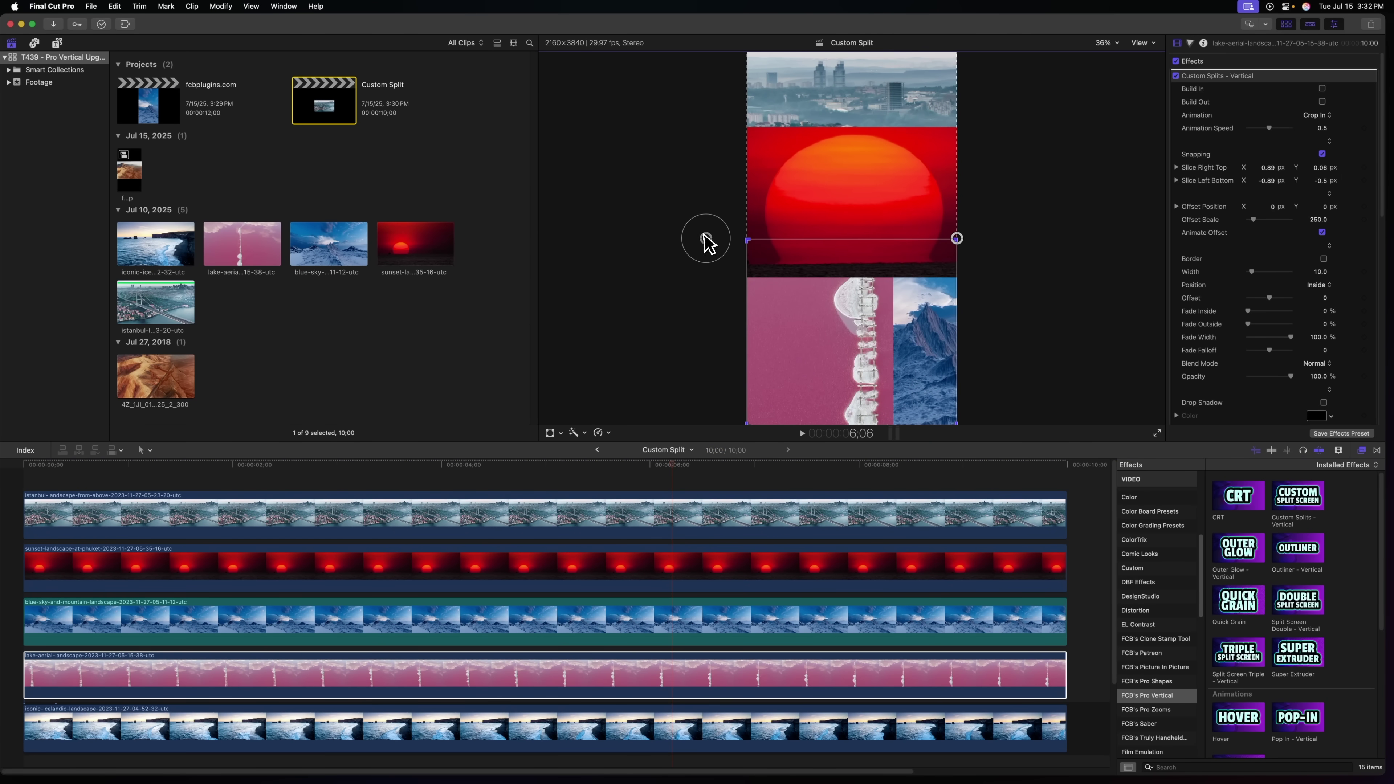
drag(707, 238, 711, 284)
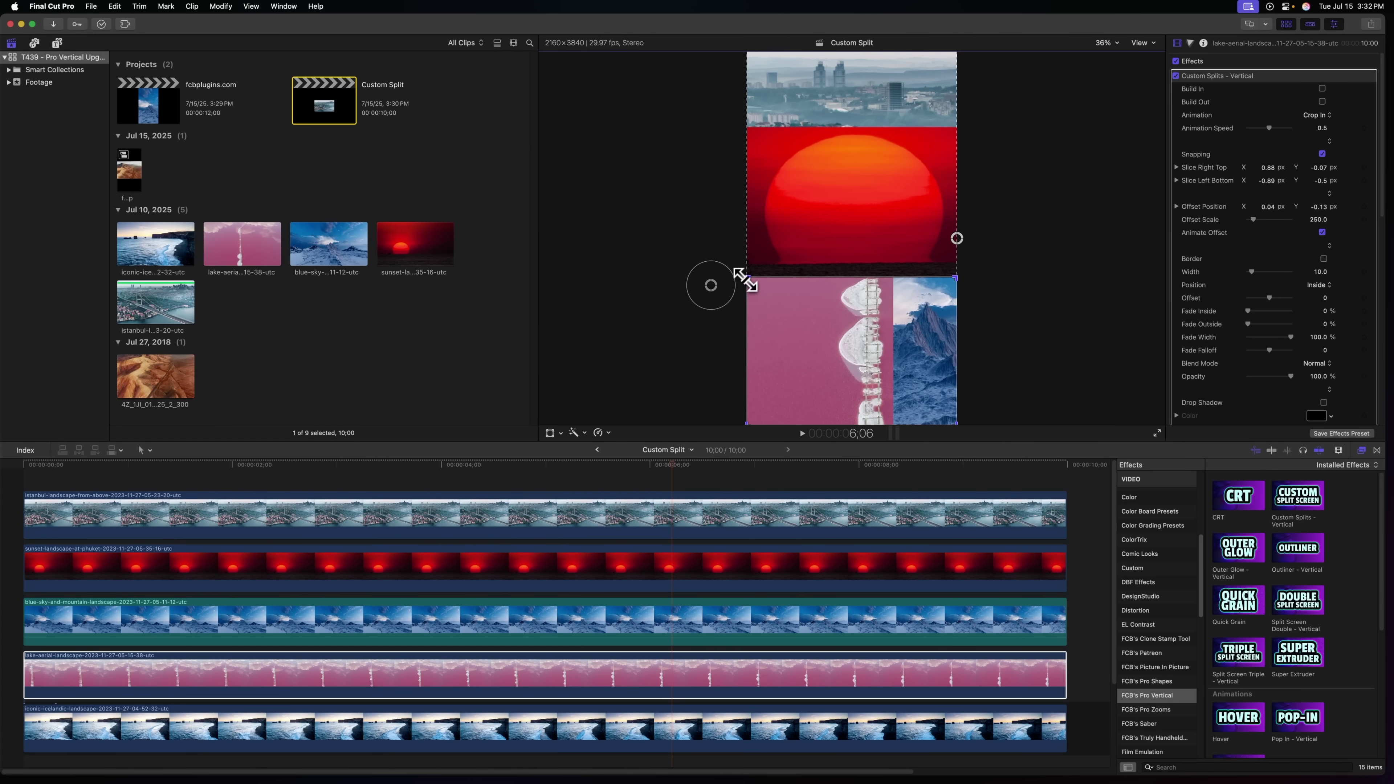
drag(746, 280, 794, 280)
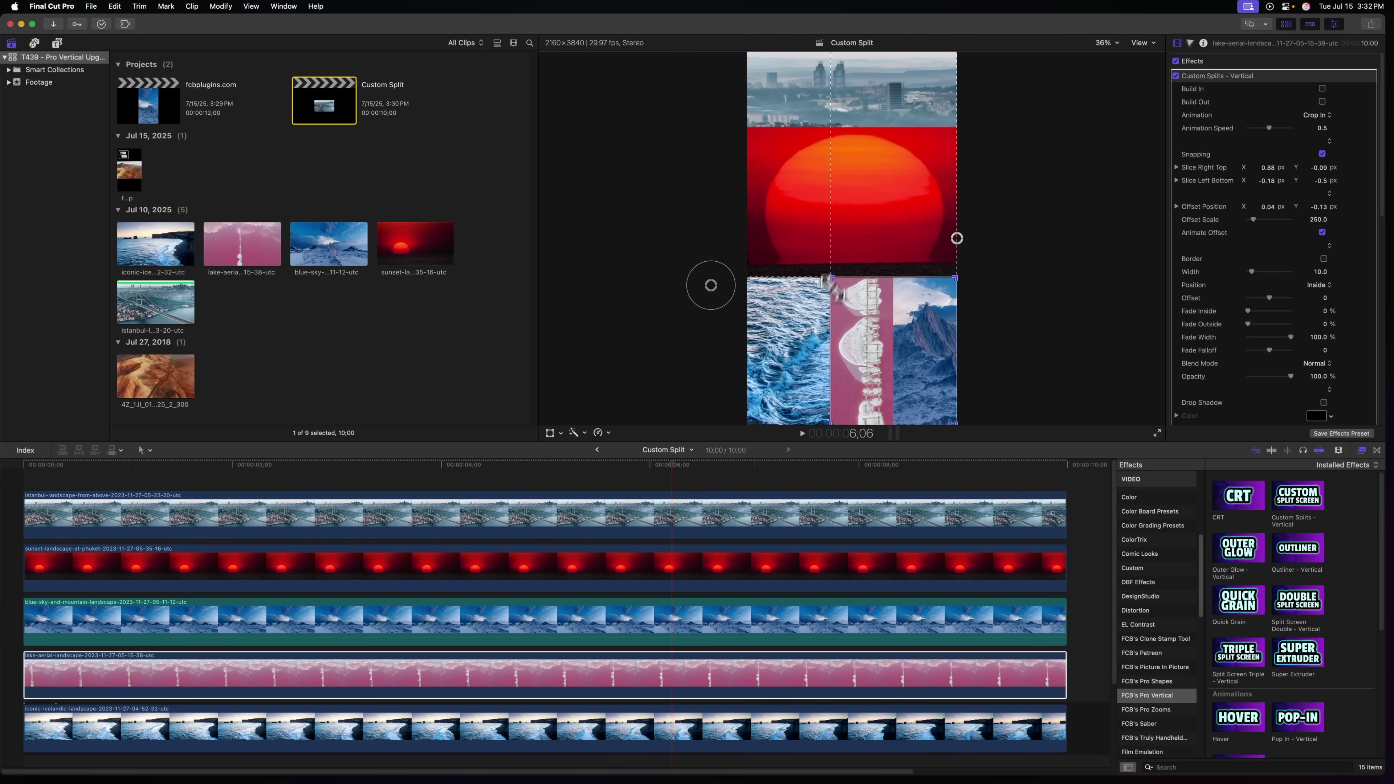
Apply the split to the Icelandic clip and frame the cliff in the bottom row
drag(1314, 501, 784, 744)
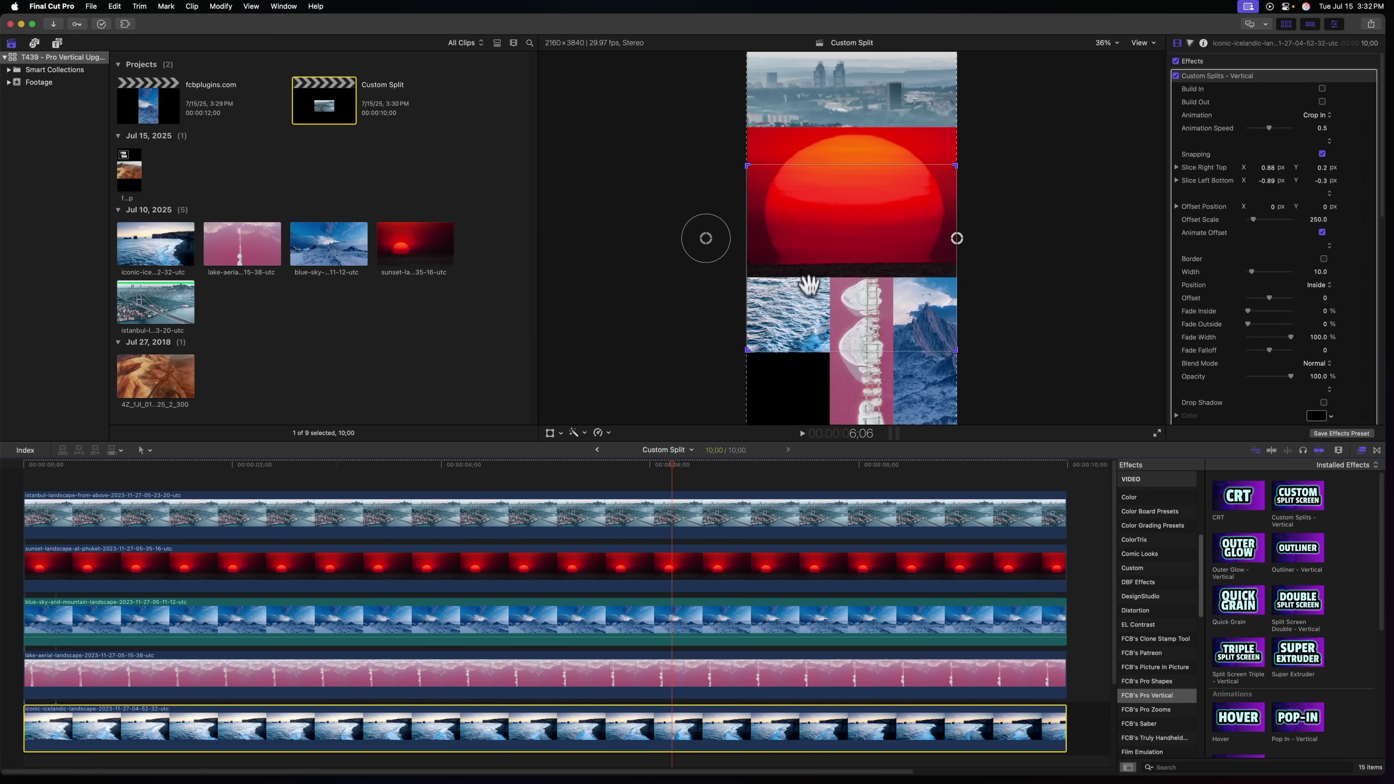
drag(809, 285, 819, 333)
drag(705, 239, 679, 395)
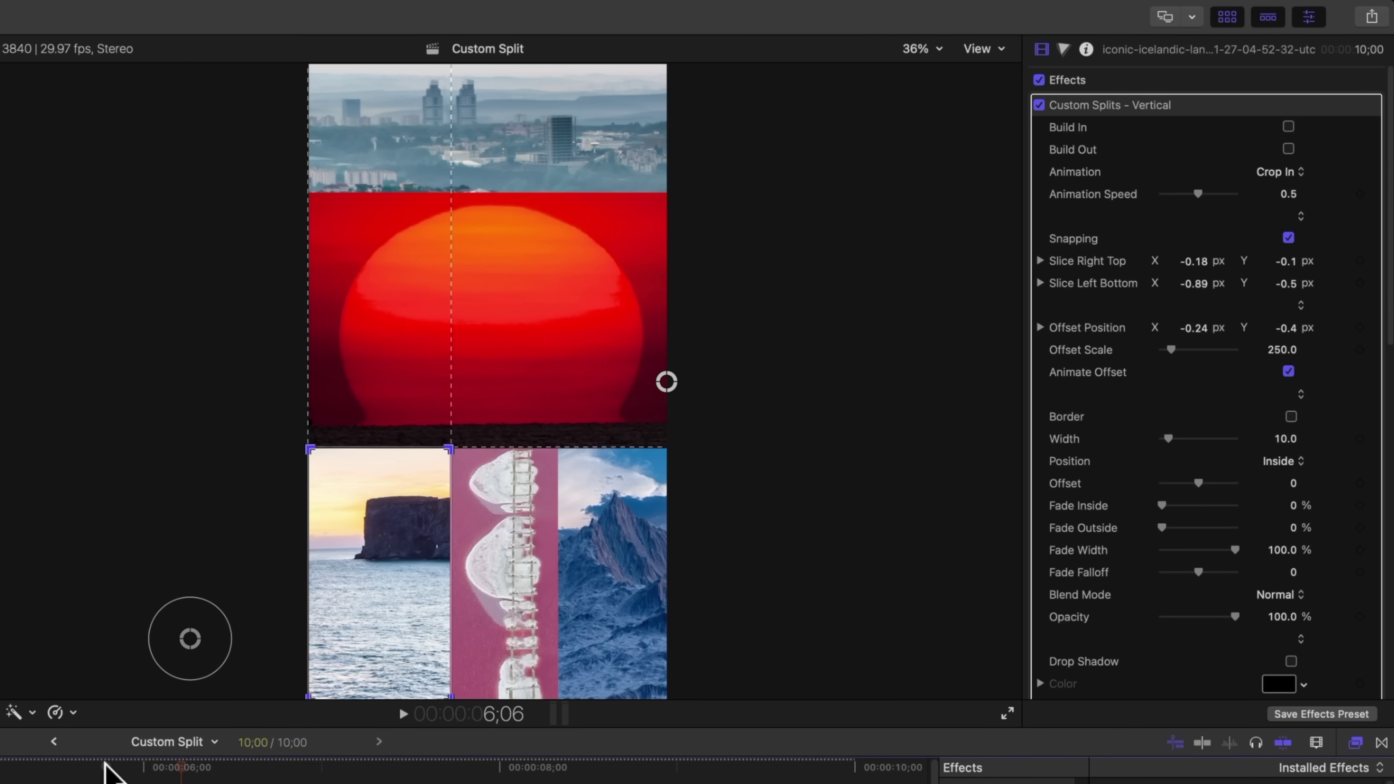
Play the split screen from the project start to check the layout
key(Home)
key(space)
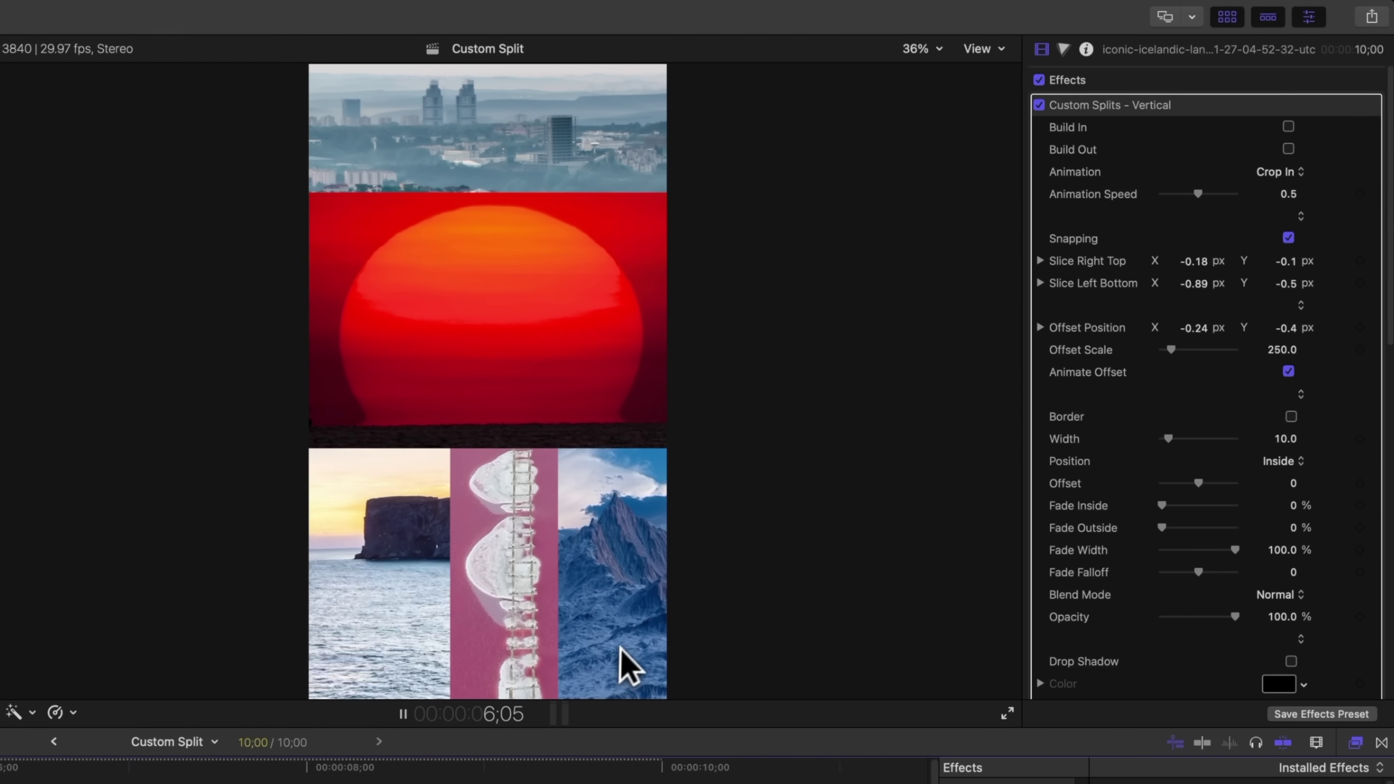
key(space)
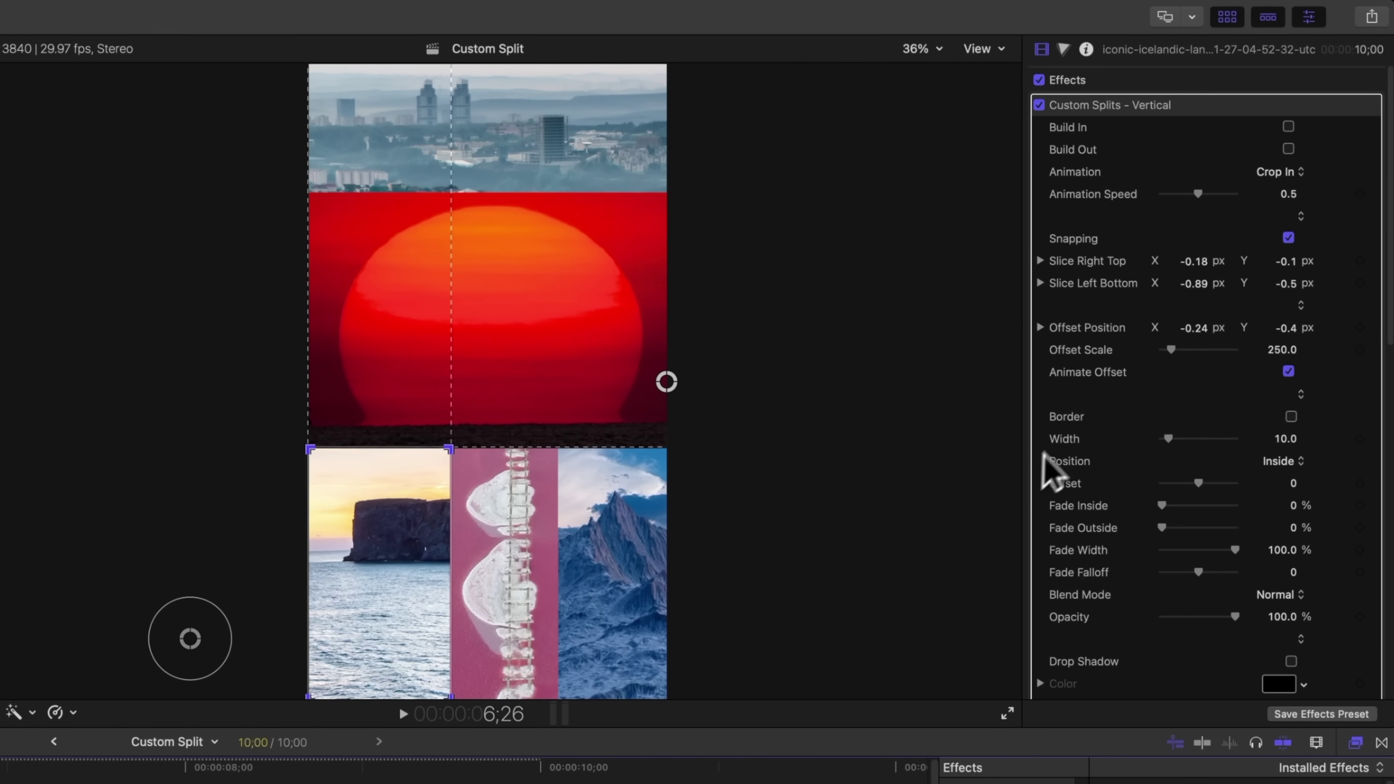
scroll(1129, 638, down, 1)
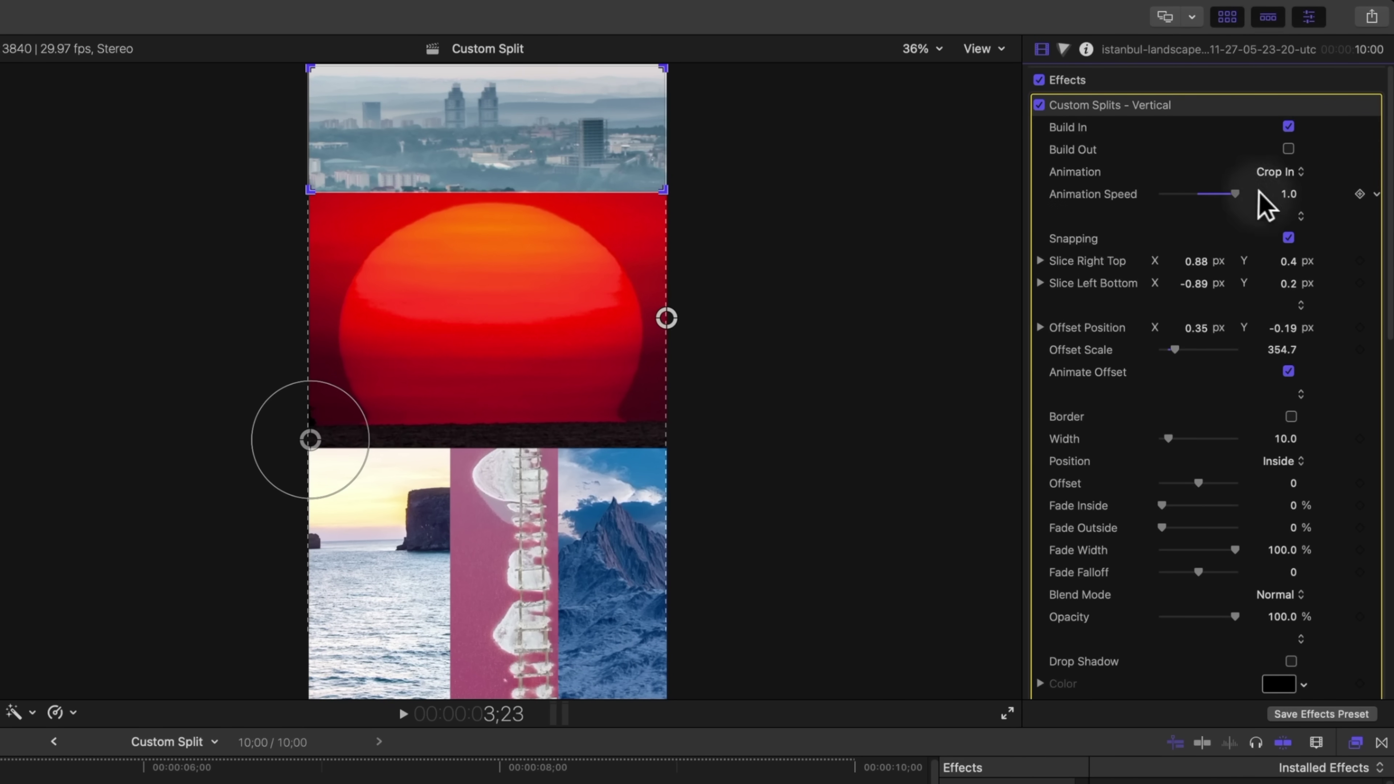
Turn on the Crop In build-in animation at speed 1.0 and preview it from the start
click(1287, 176)
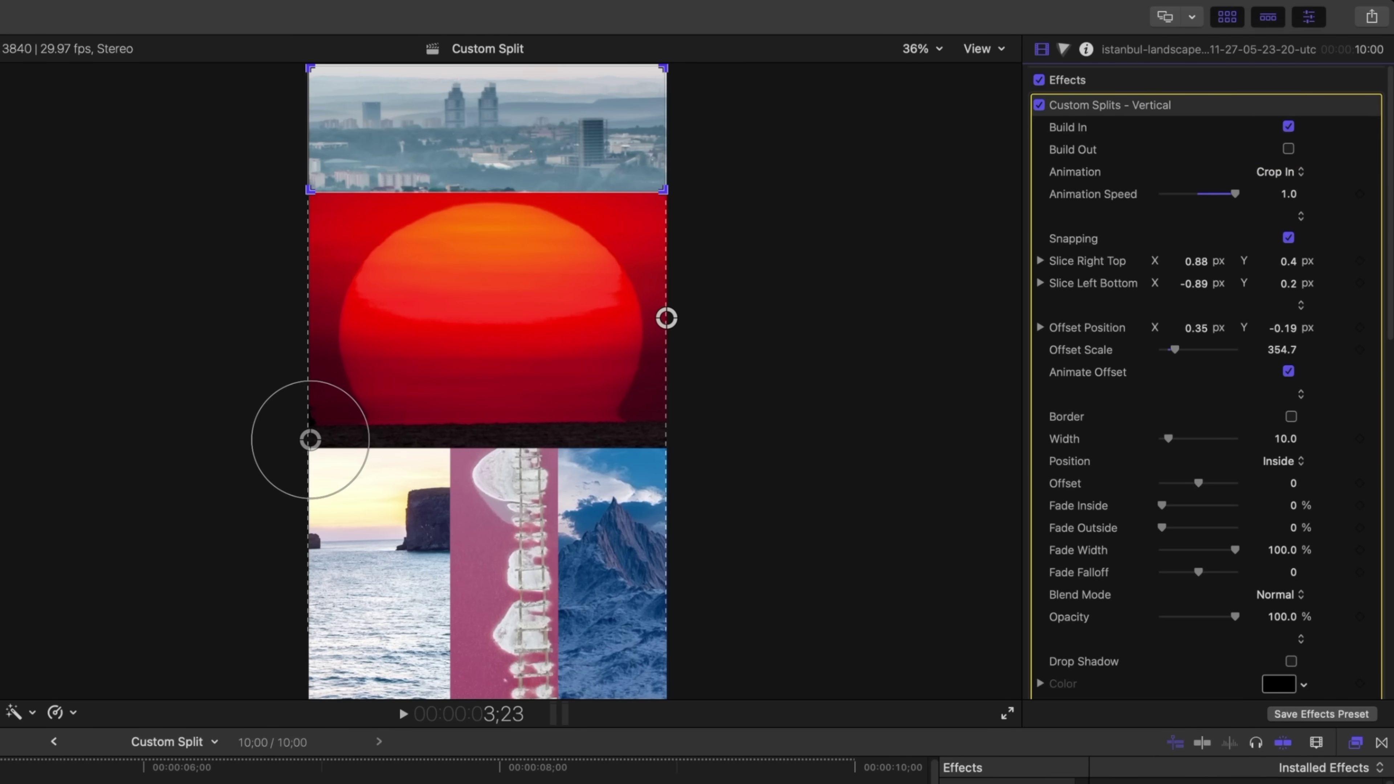
key(Home)
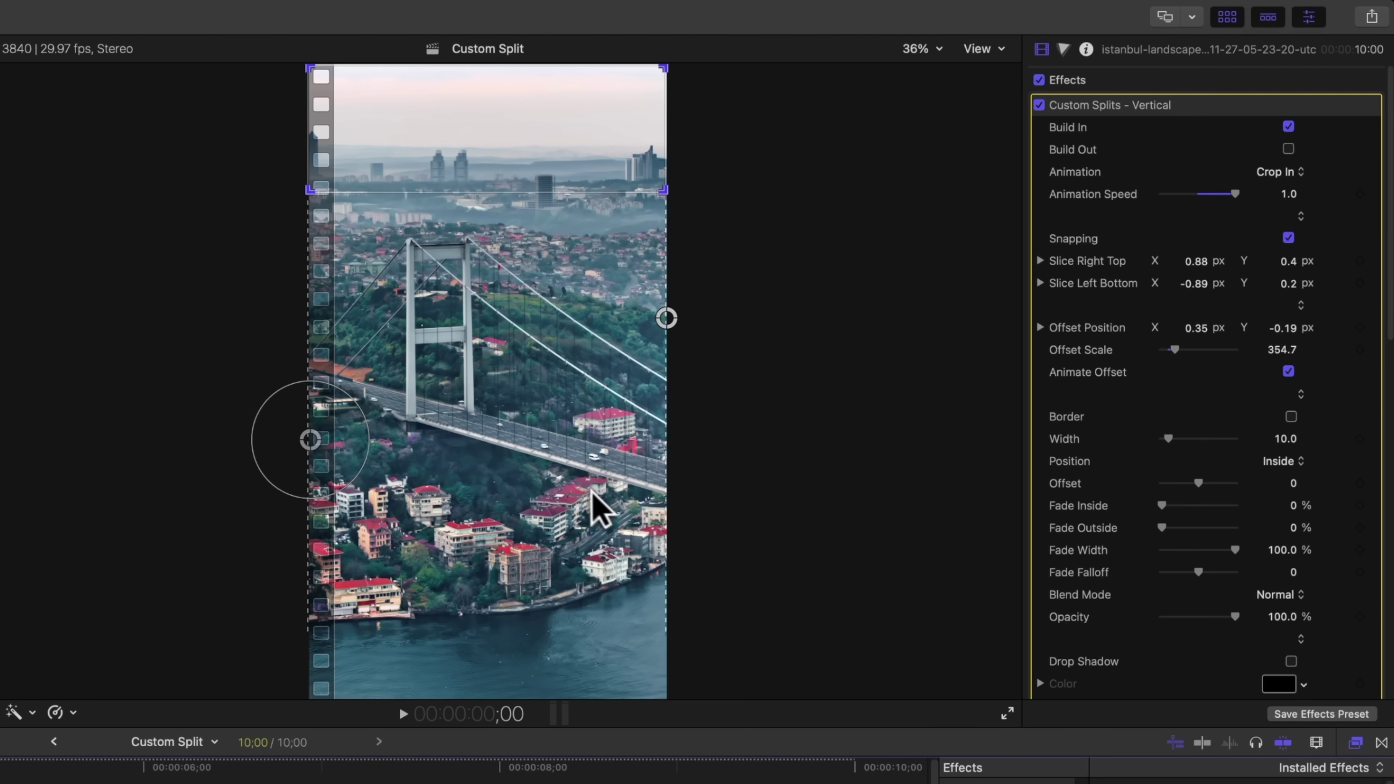
key(space)
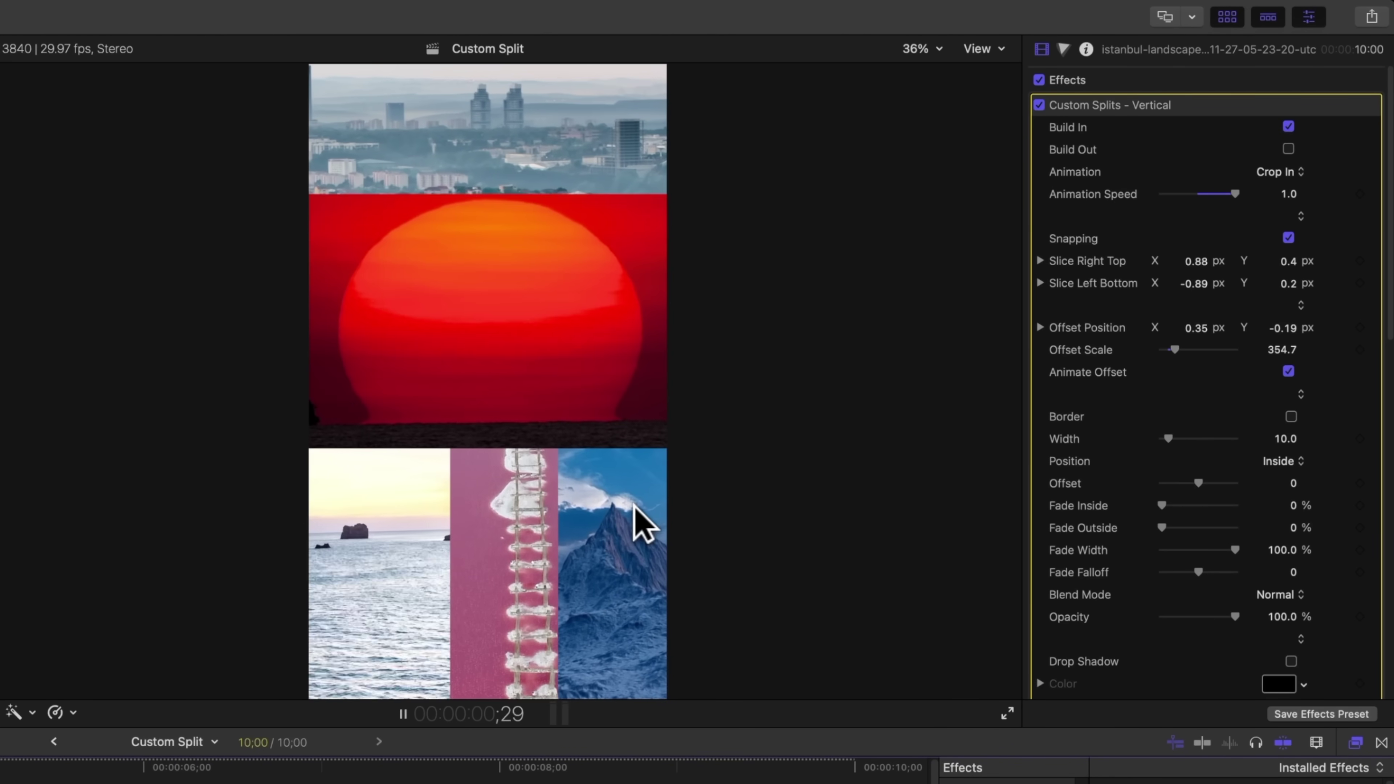